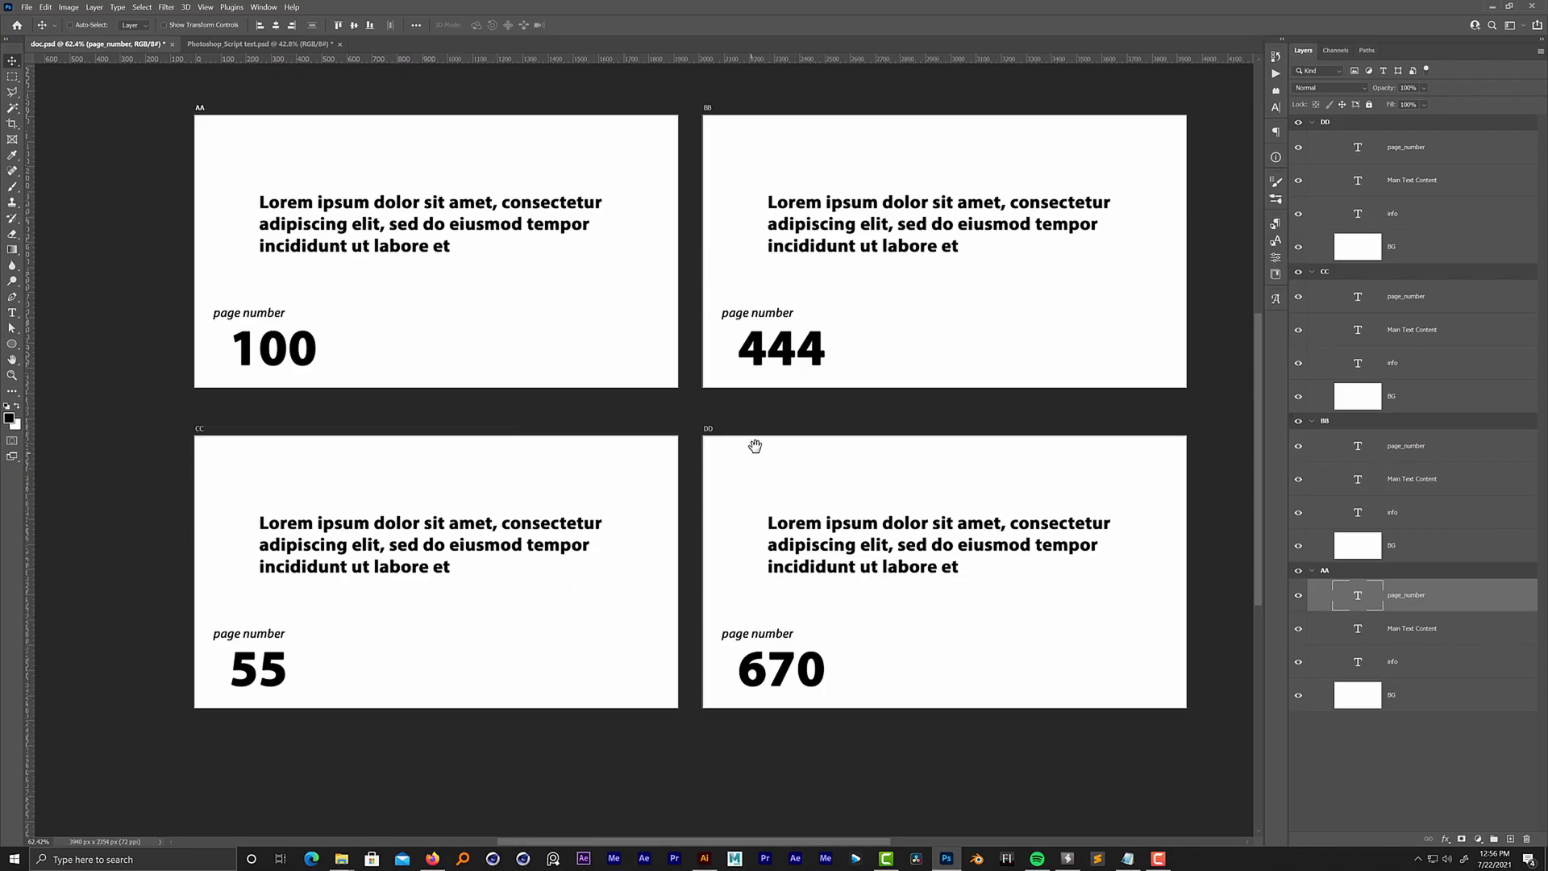
pyautogui.moveTo(753, 443); pyautogui.dragTo(737, 459)
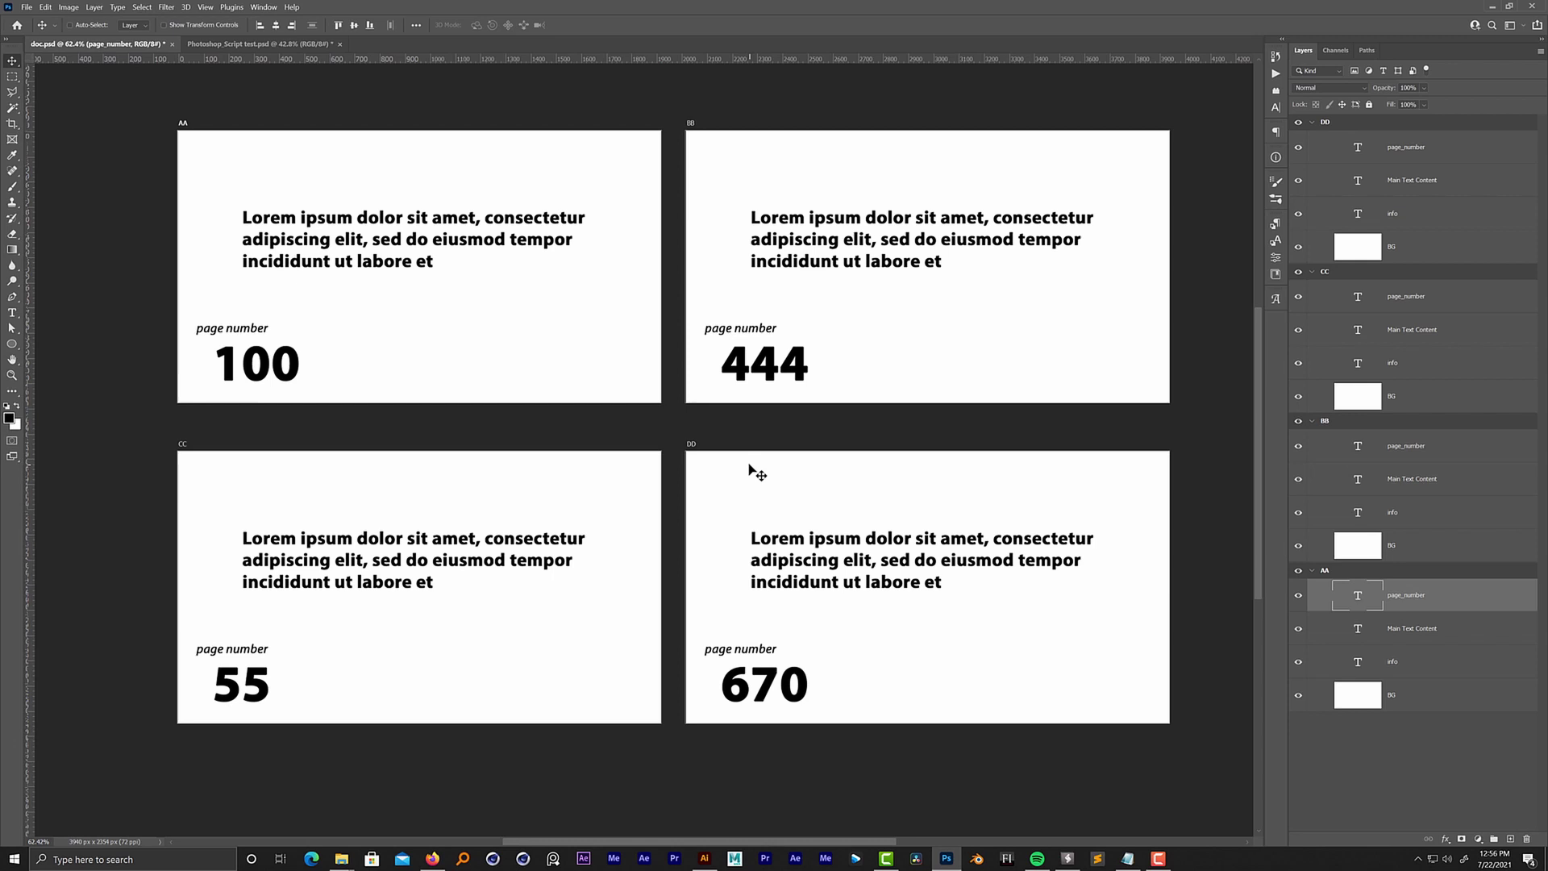
pyautogui.moveTo(584, 418); pyautogui.dragTo(568, 425)
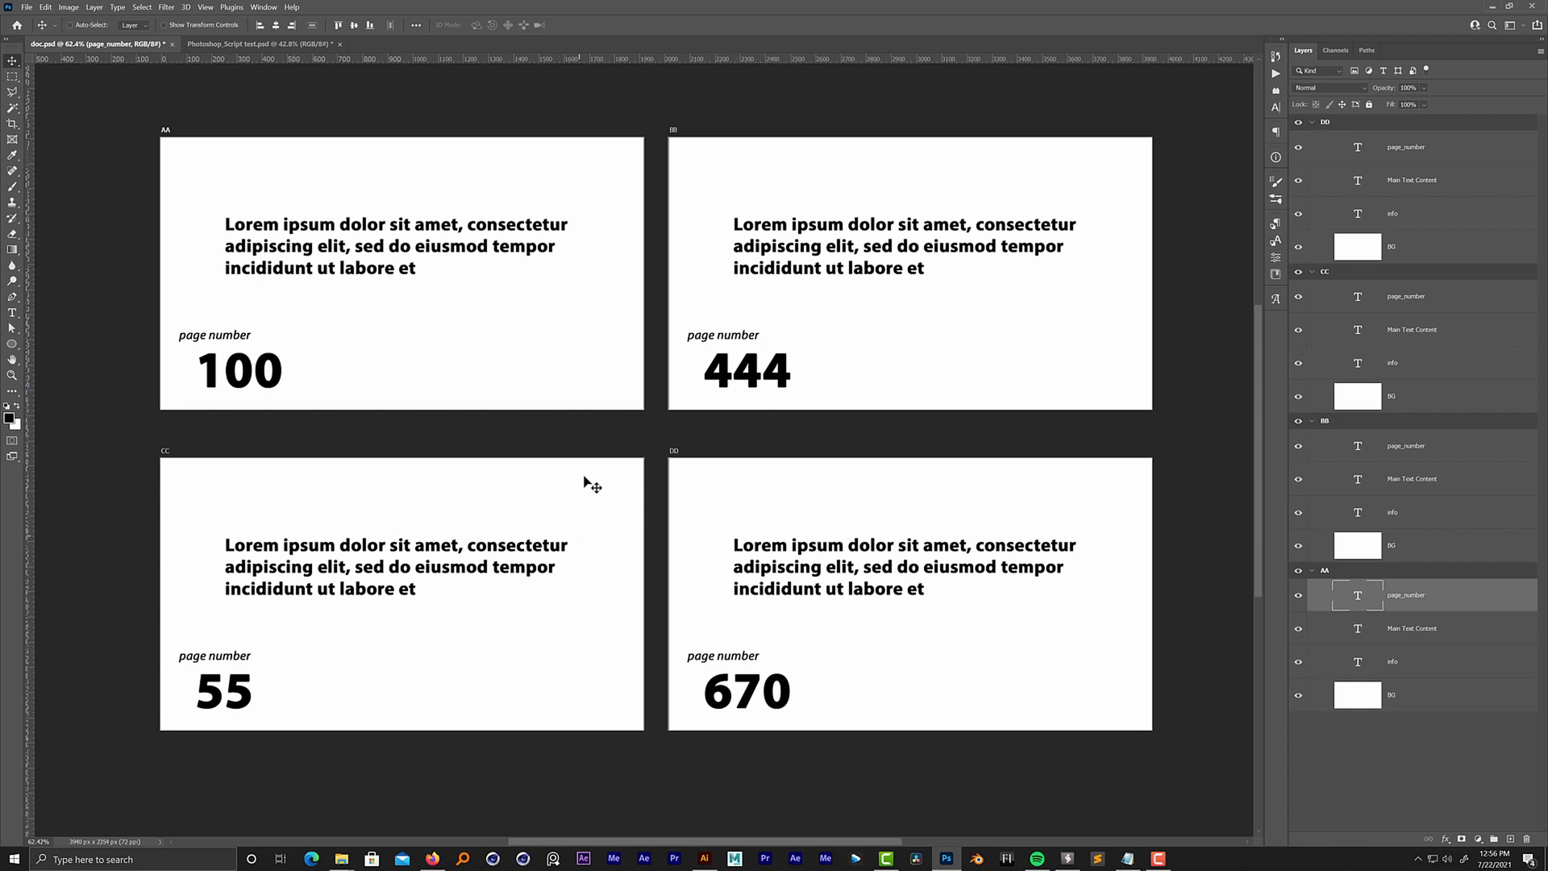
pyautogui.hscroll(1, 643, 442)
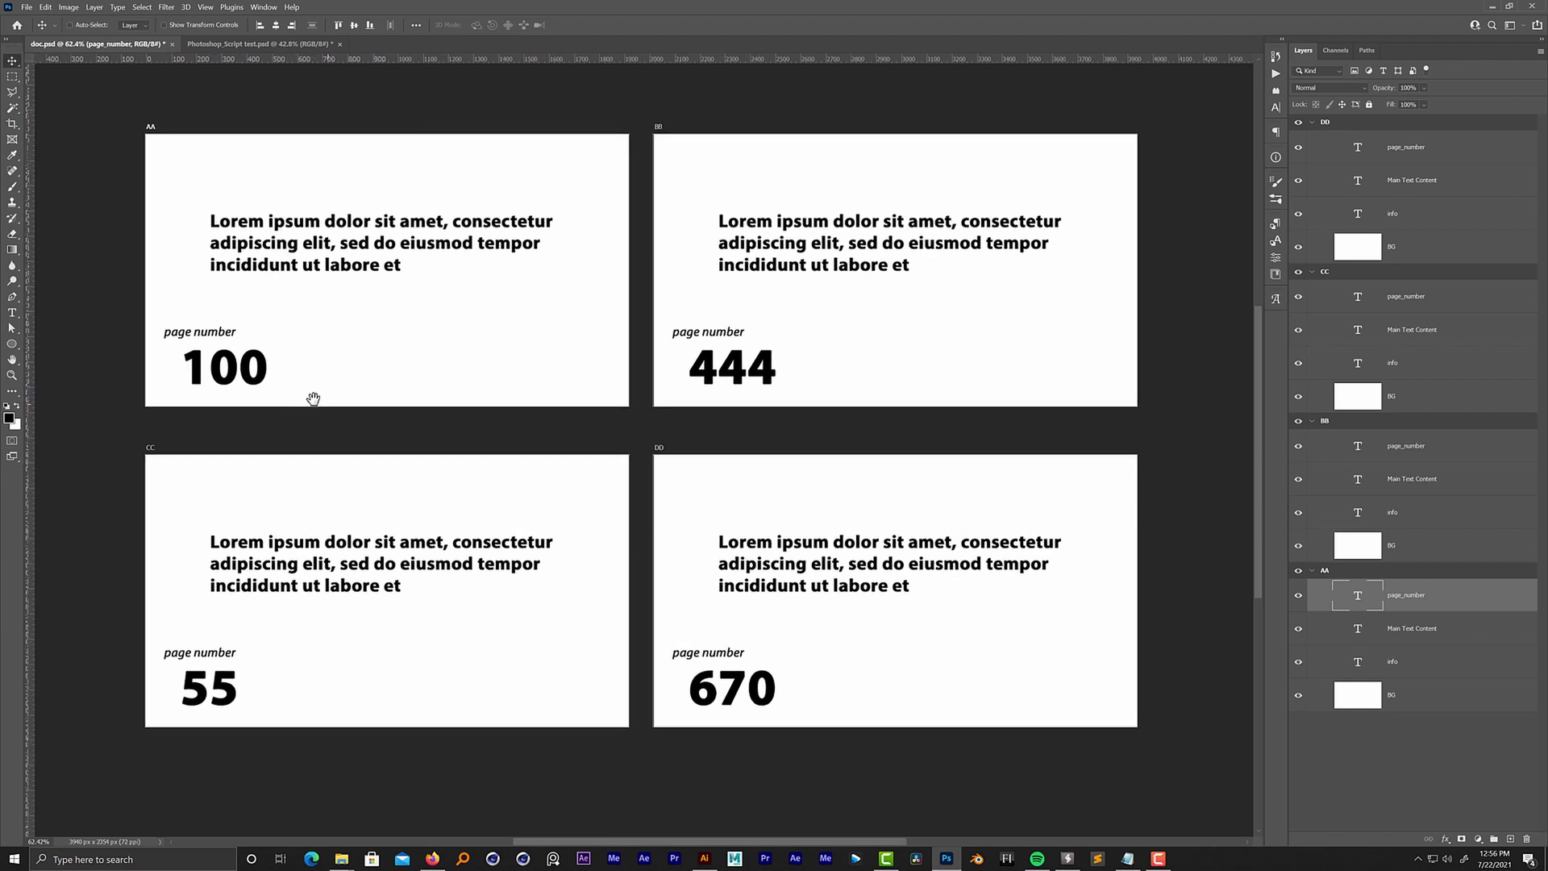
pyautogui.hscroll(1, 313, 398)
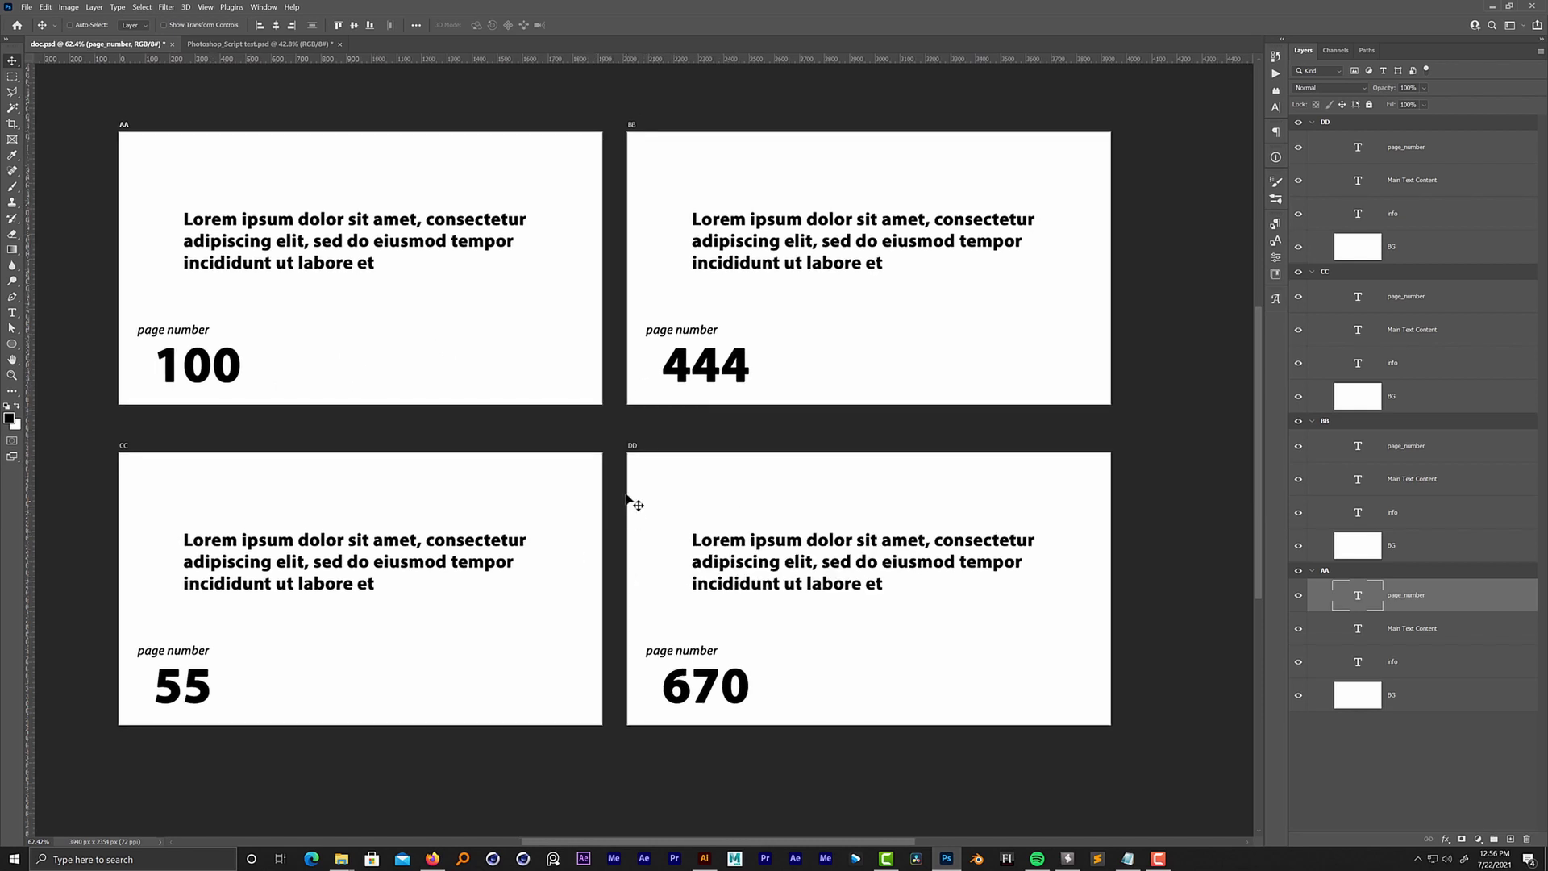
pyautogui.press('z')
pyautogui.moveTo(626, 494); pyautogui.dragTo(628, 453)
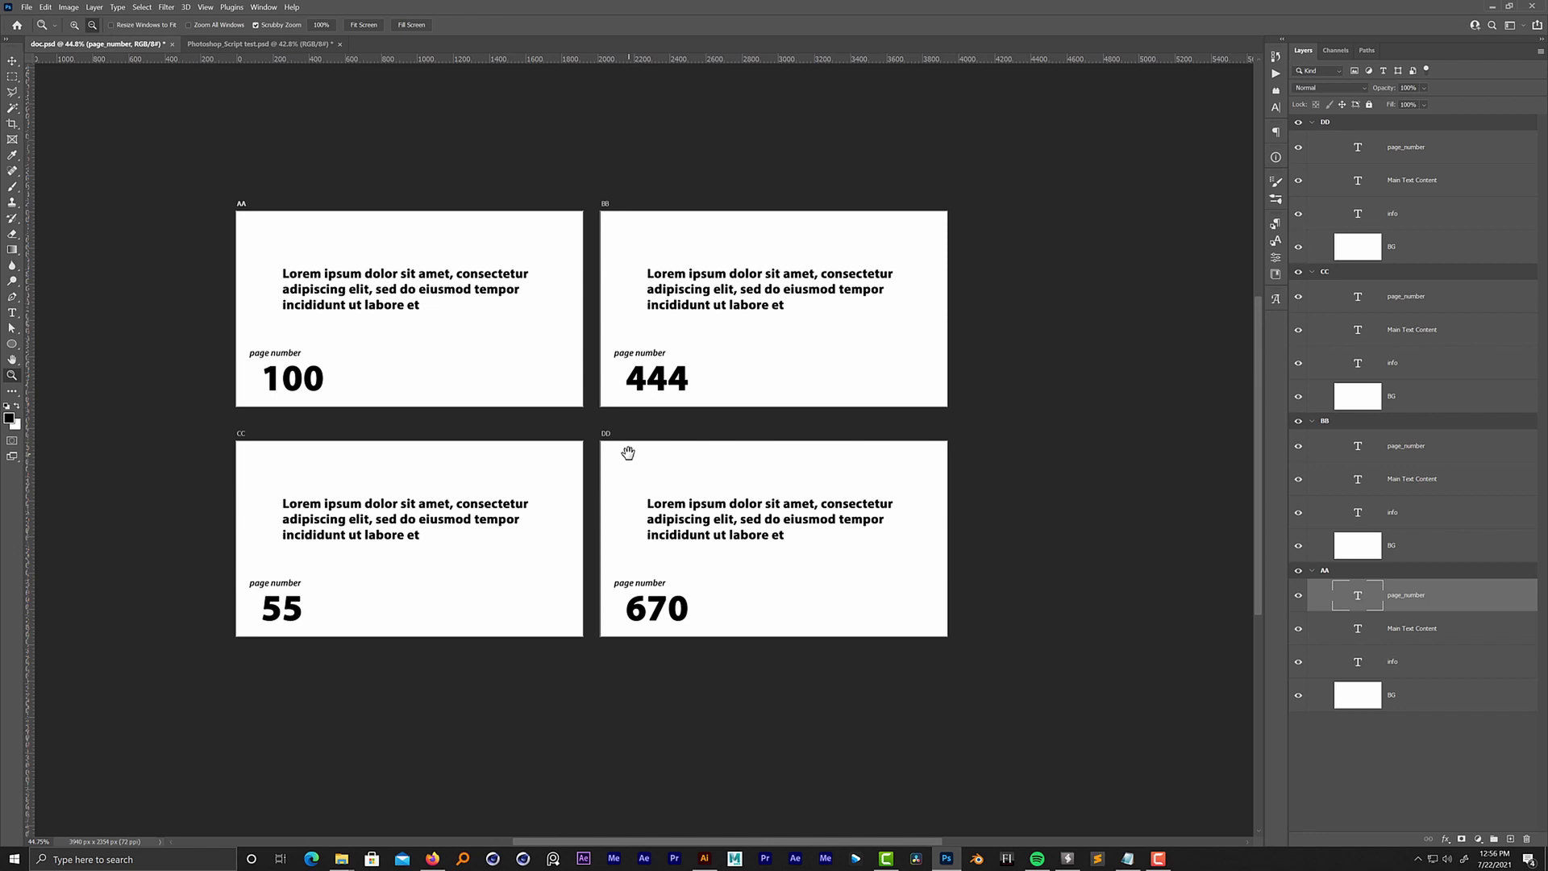
pyautogui.moveTo(564, 449); pyautogui.dragTo(588, 449)
pyautogui.moveTo(679, 422); pyautogui.dragTo(628, 379)
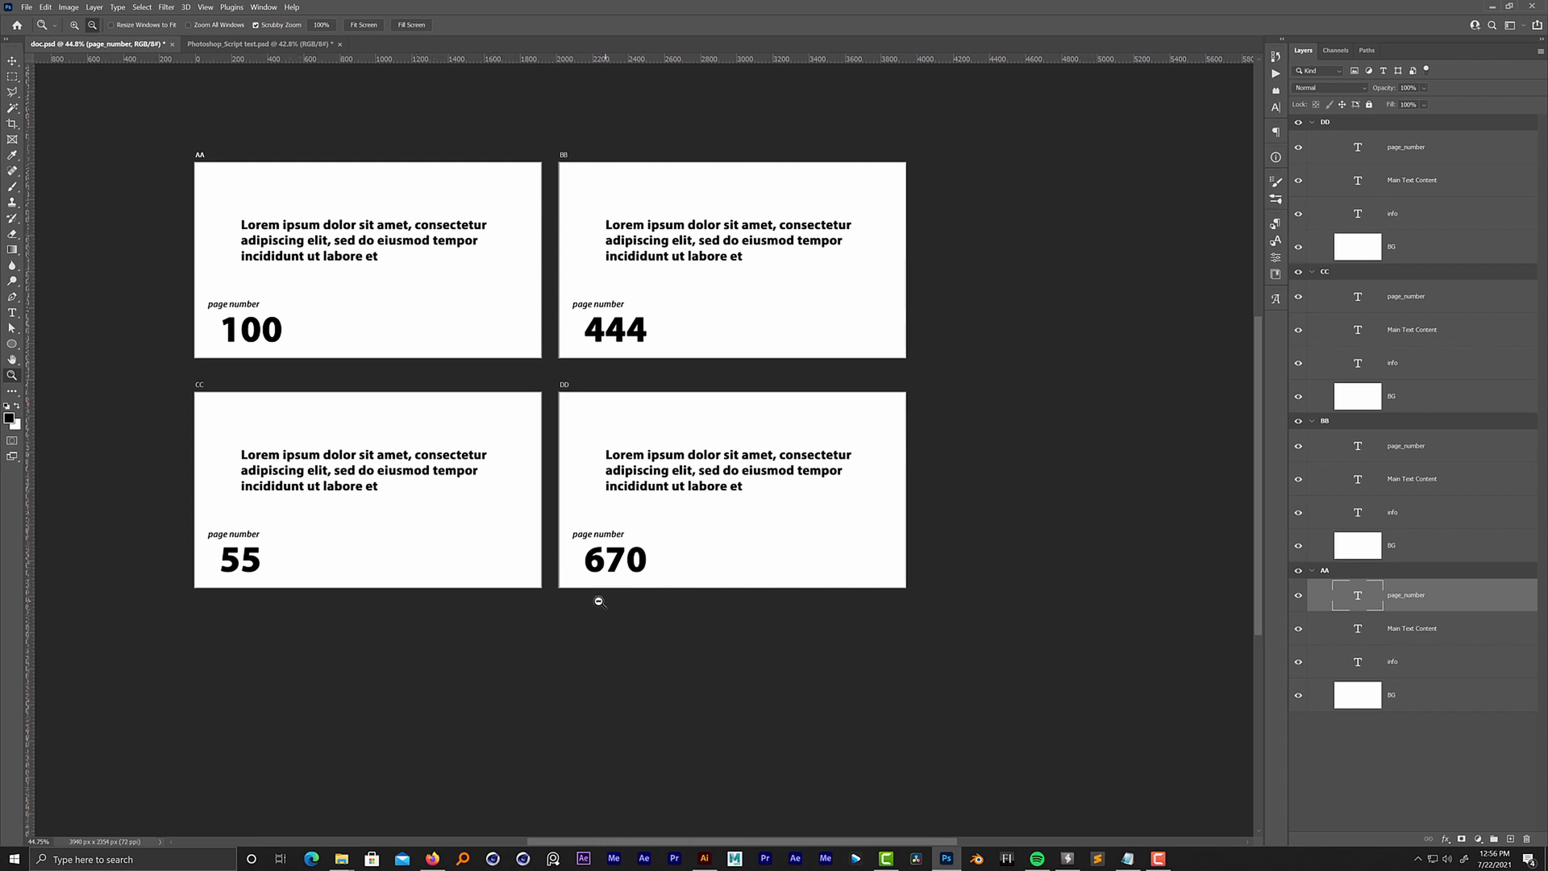
pyautogui.moveTo(591, 607); pyautogui.dragTo(601, 609)
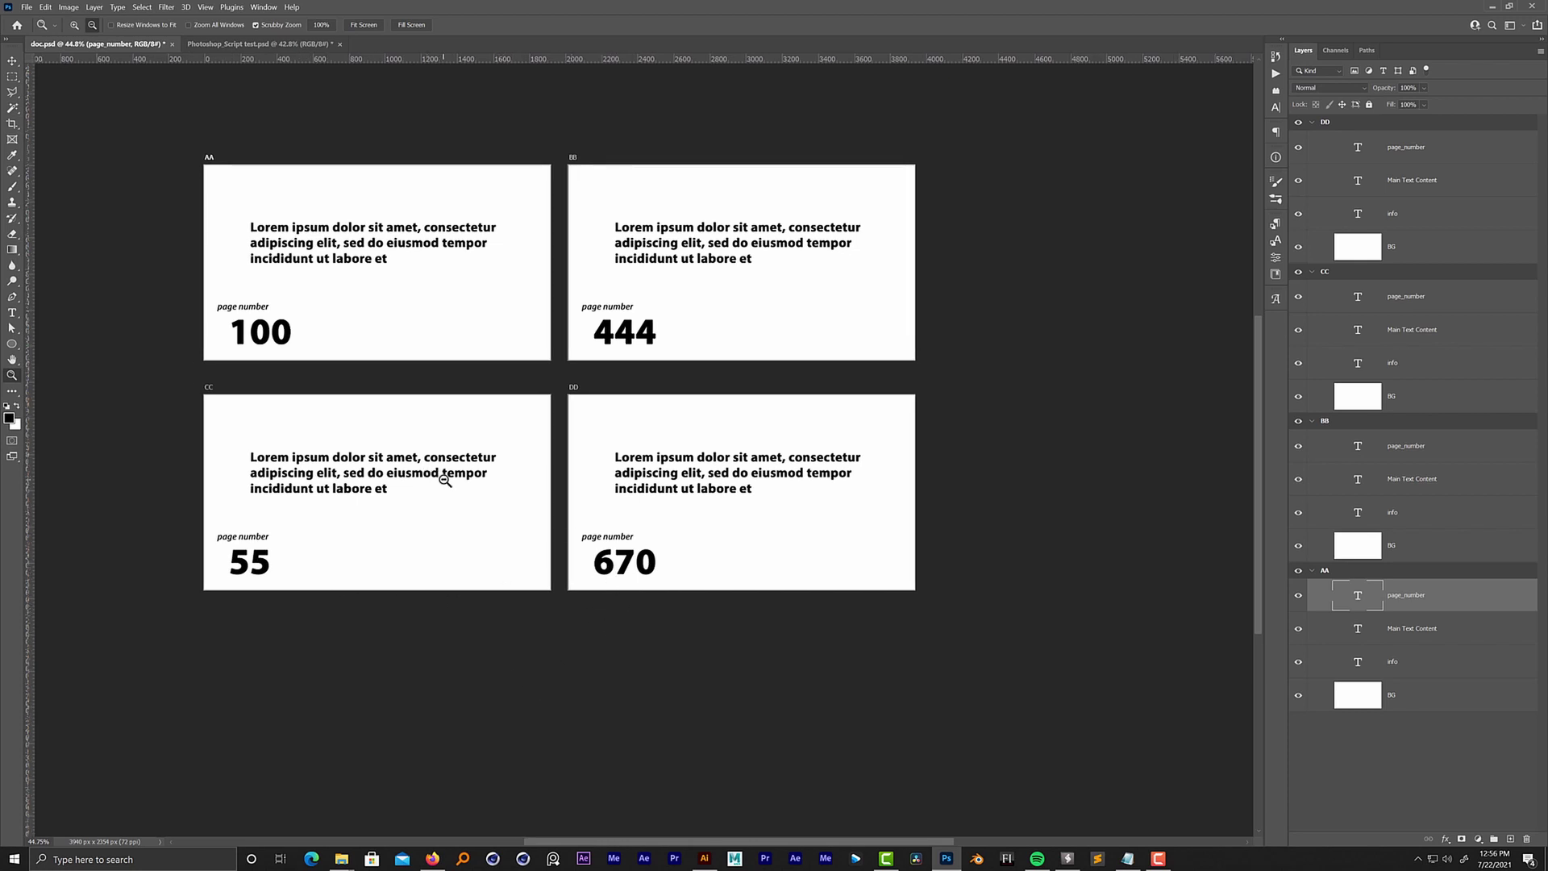
pyautogui.moveTo(531, 435); pyautogui.dragTo(548, 434)
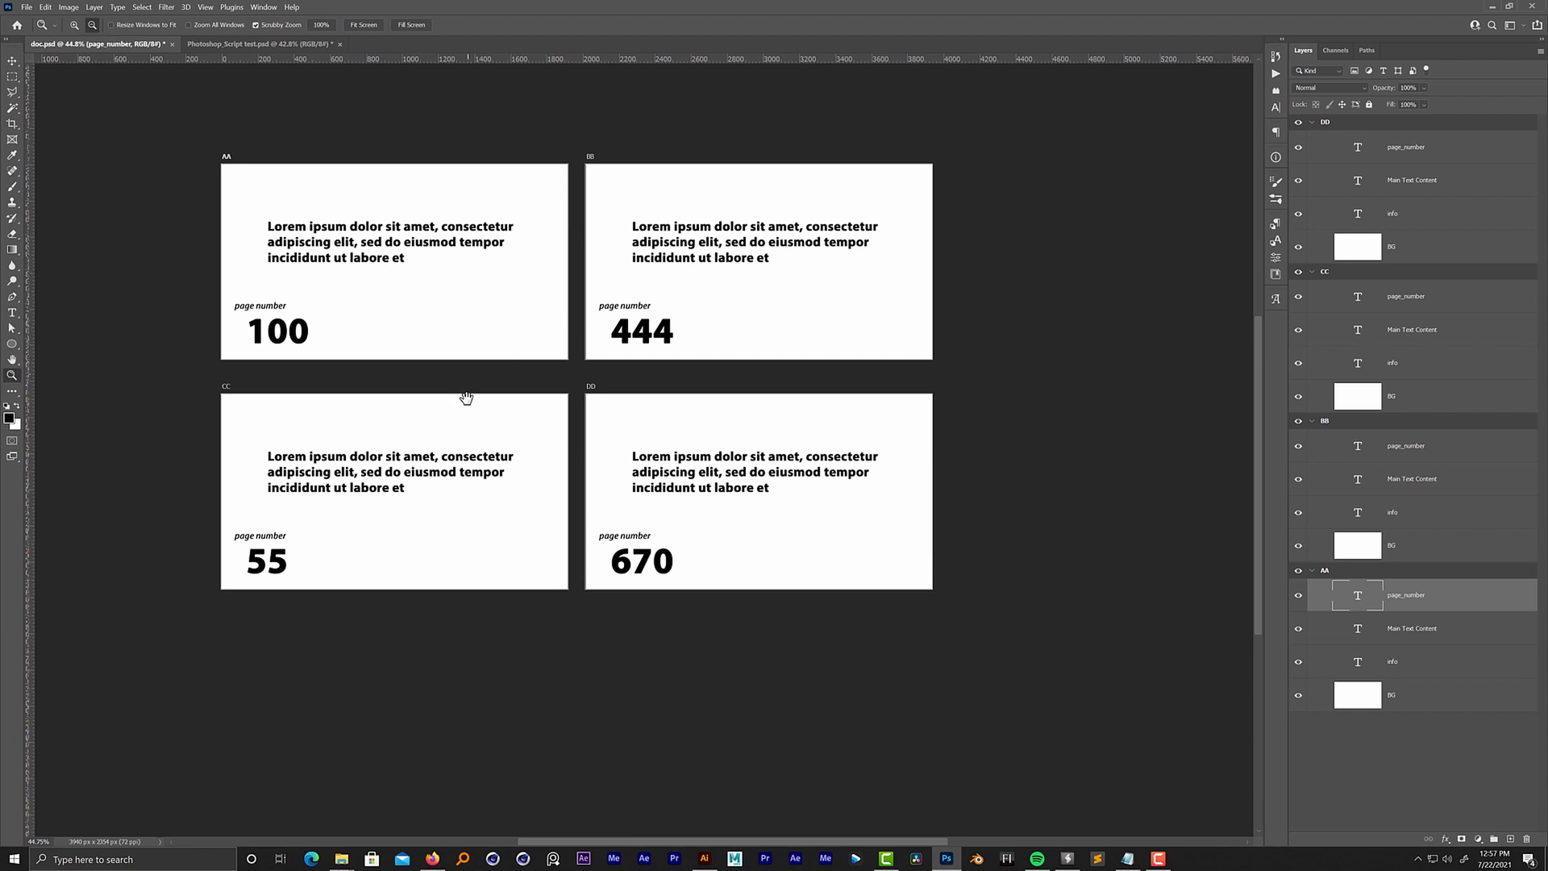
pyautogui.moveTo(466, 398); pyautogui.dragTo(565, 375)
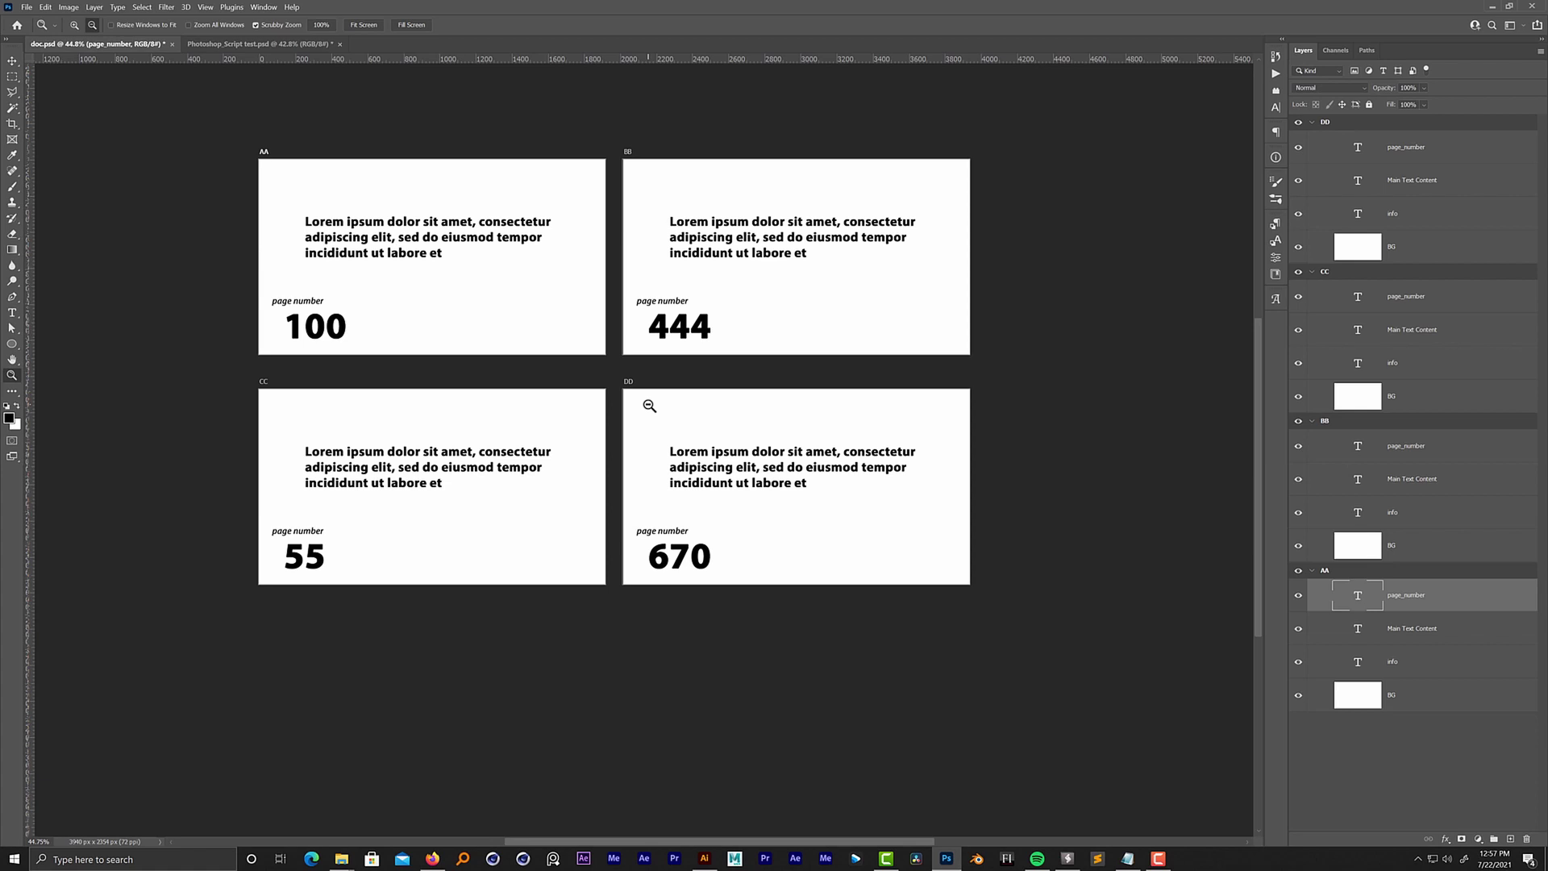
pyautogui.moveTo(677, 424); pyautogui.dragTo(744, 399)
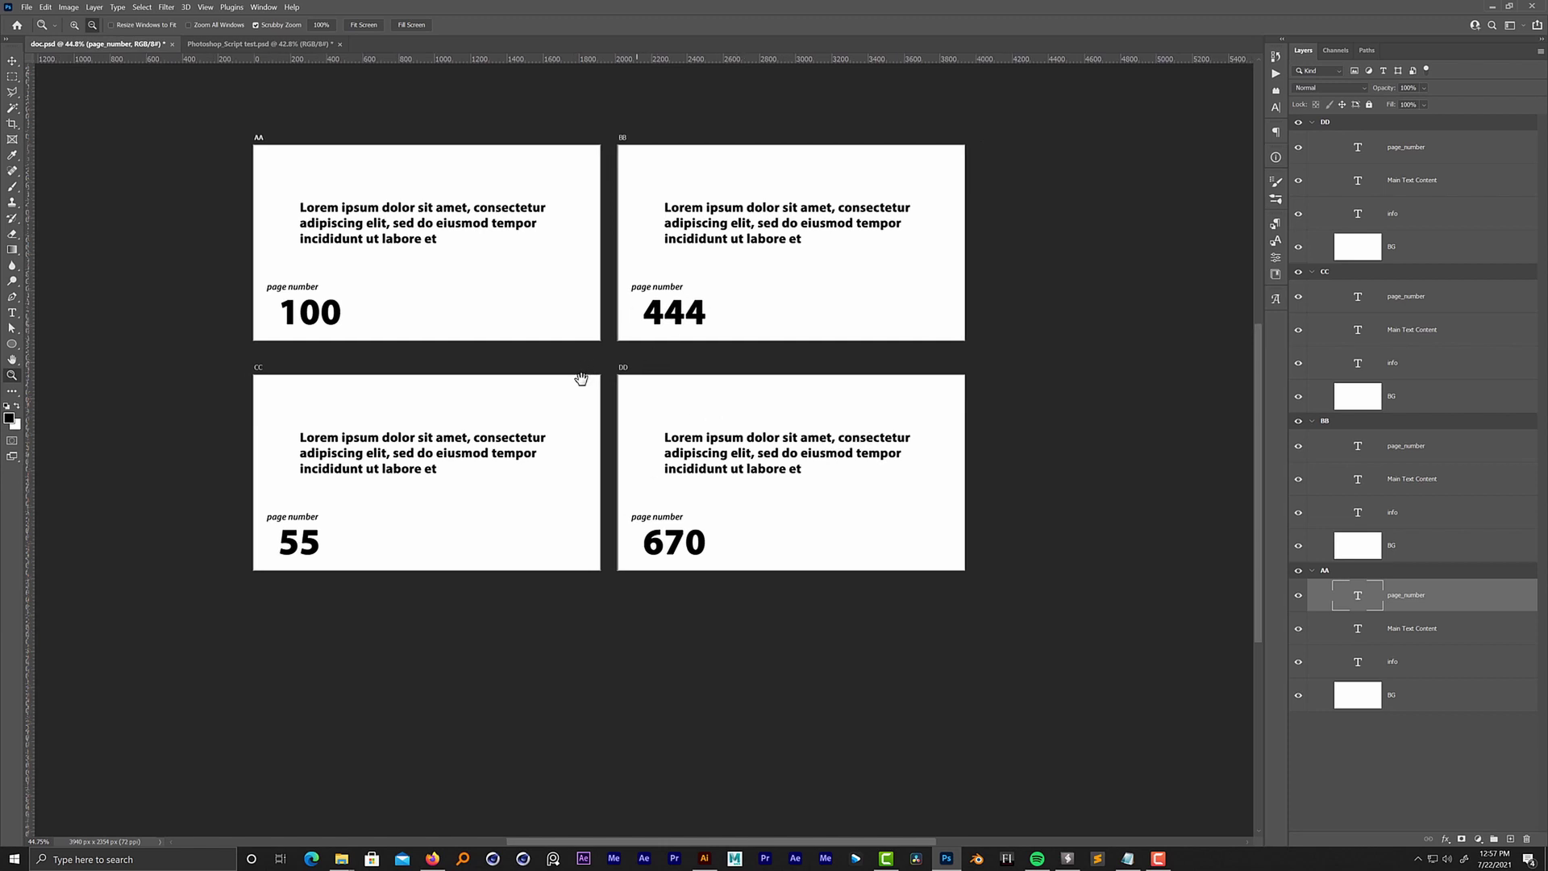
pyautogui.moveTo(599, 381); pyautogui.dragTo(602, 382)
pyautogui.moveTo(695, 463); pyautogui.dragTo(691, 482)
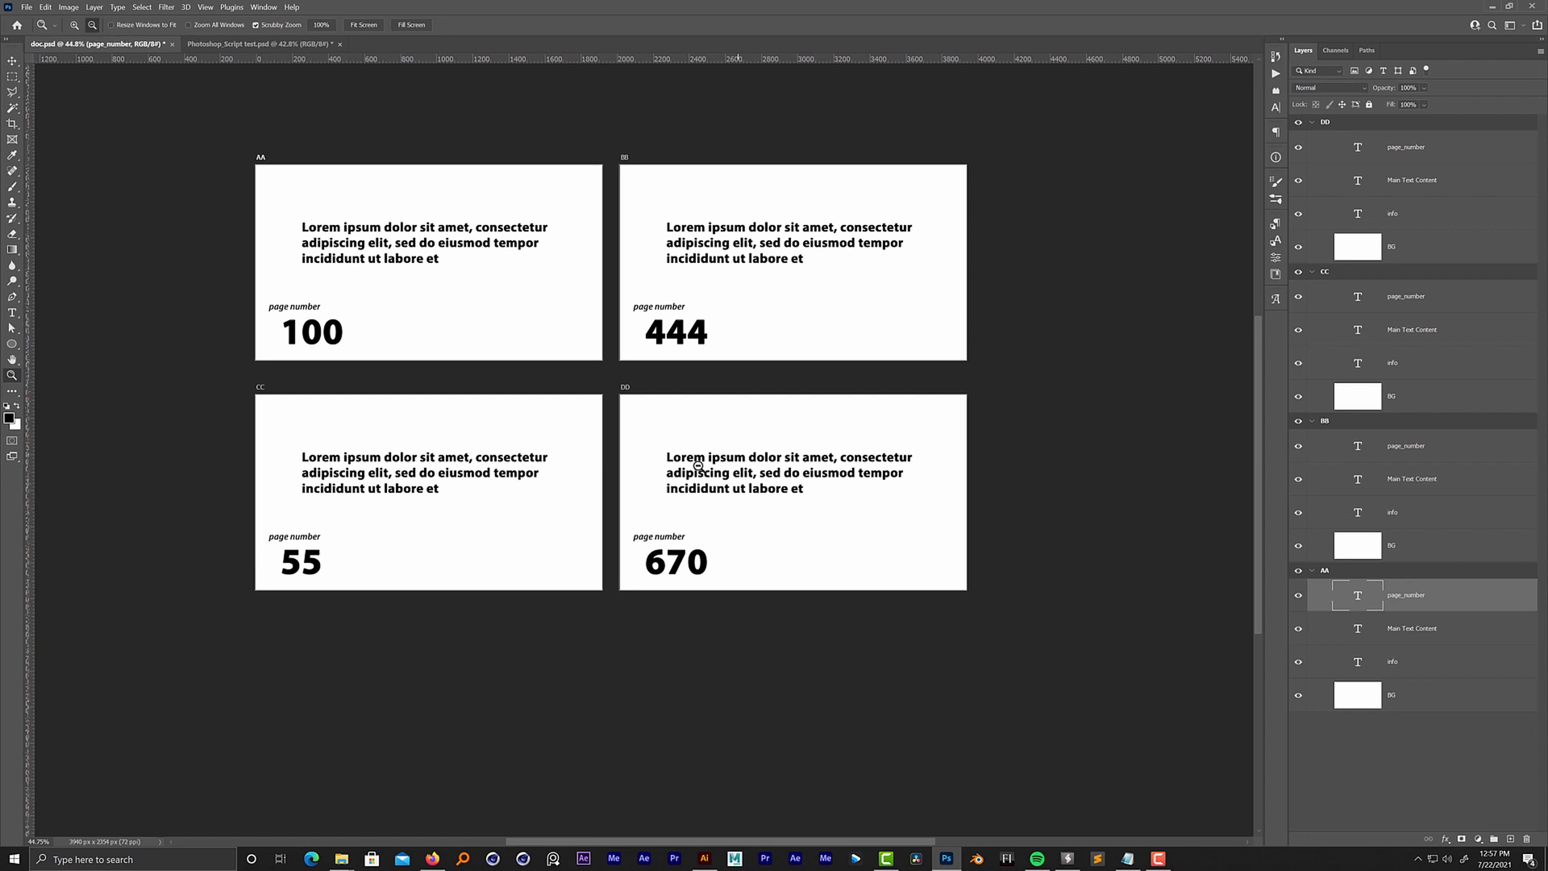
pyautogui.moveTo(776, 473); pyautogui.dragTo(778, 471)
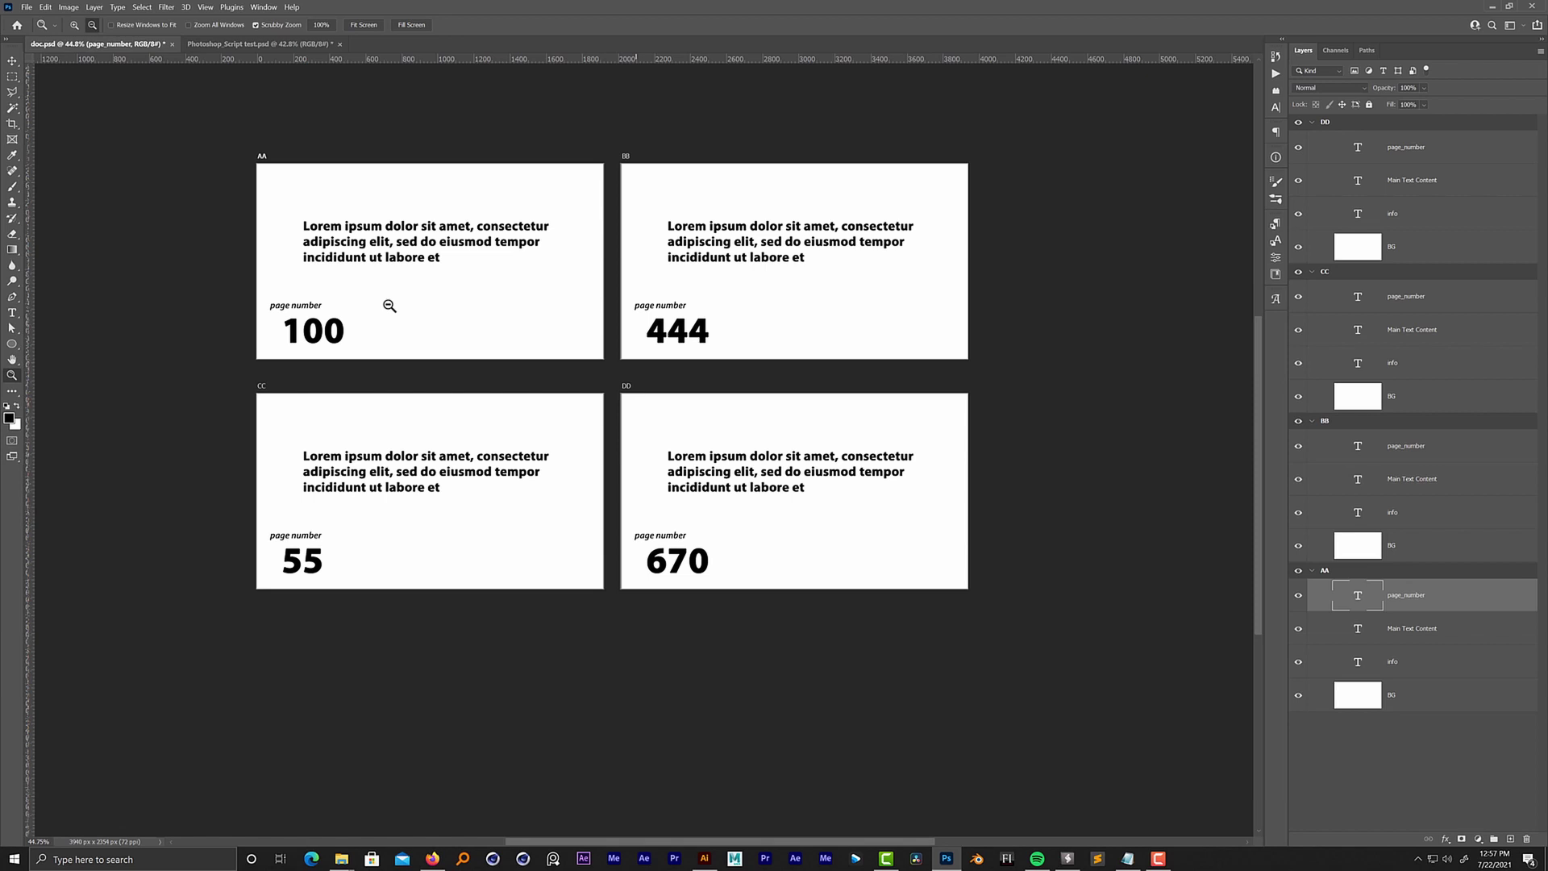
pyautogui.scroll(1, 562, 432)
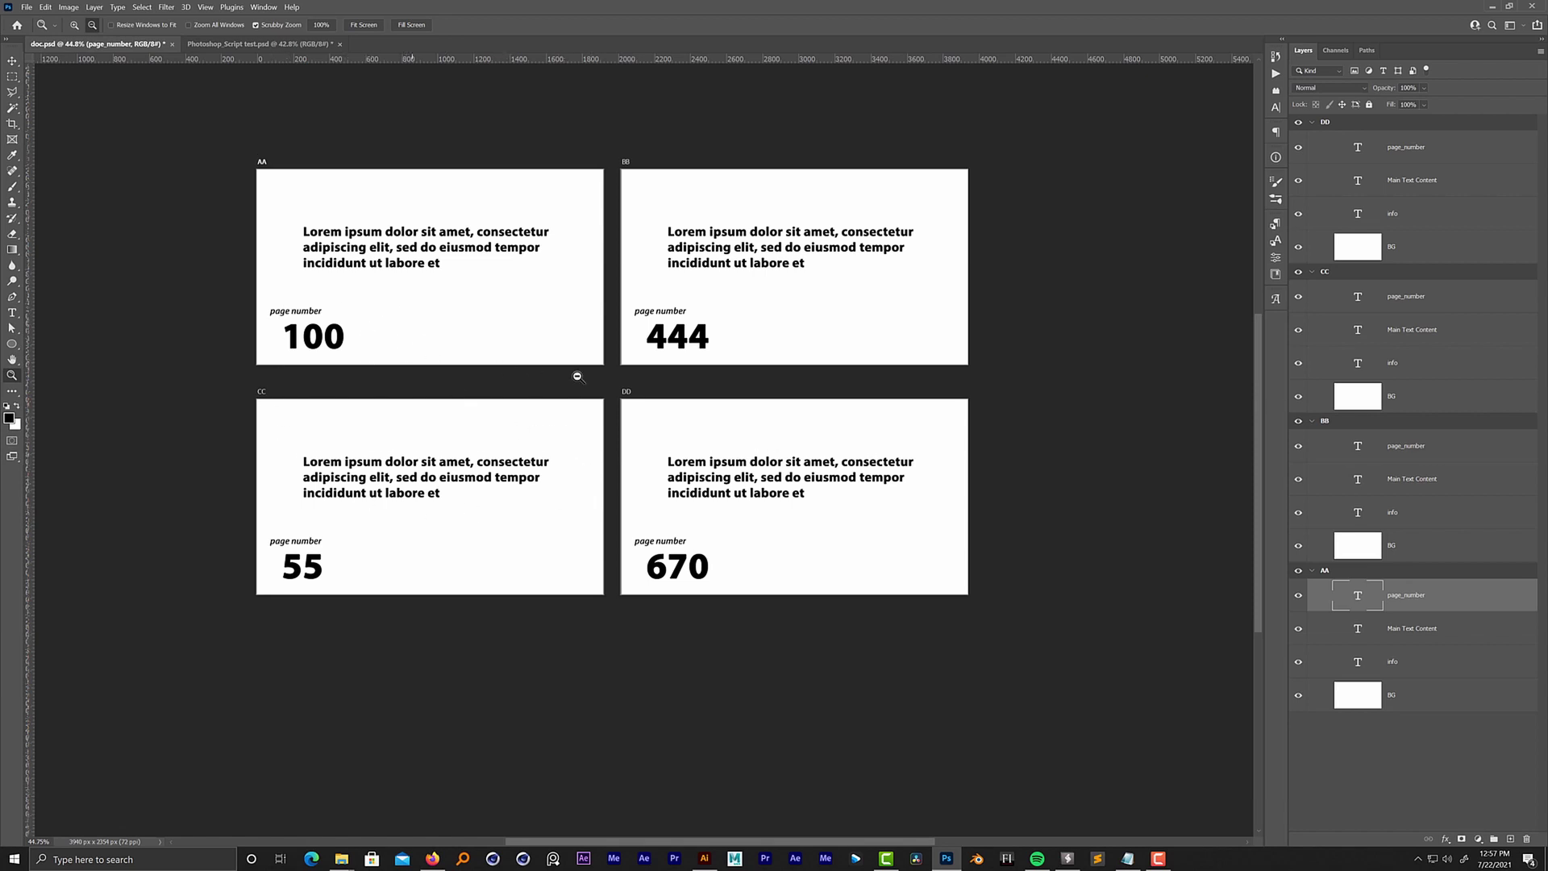
pyautogui.scroll(-1, 778, 435)
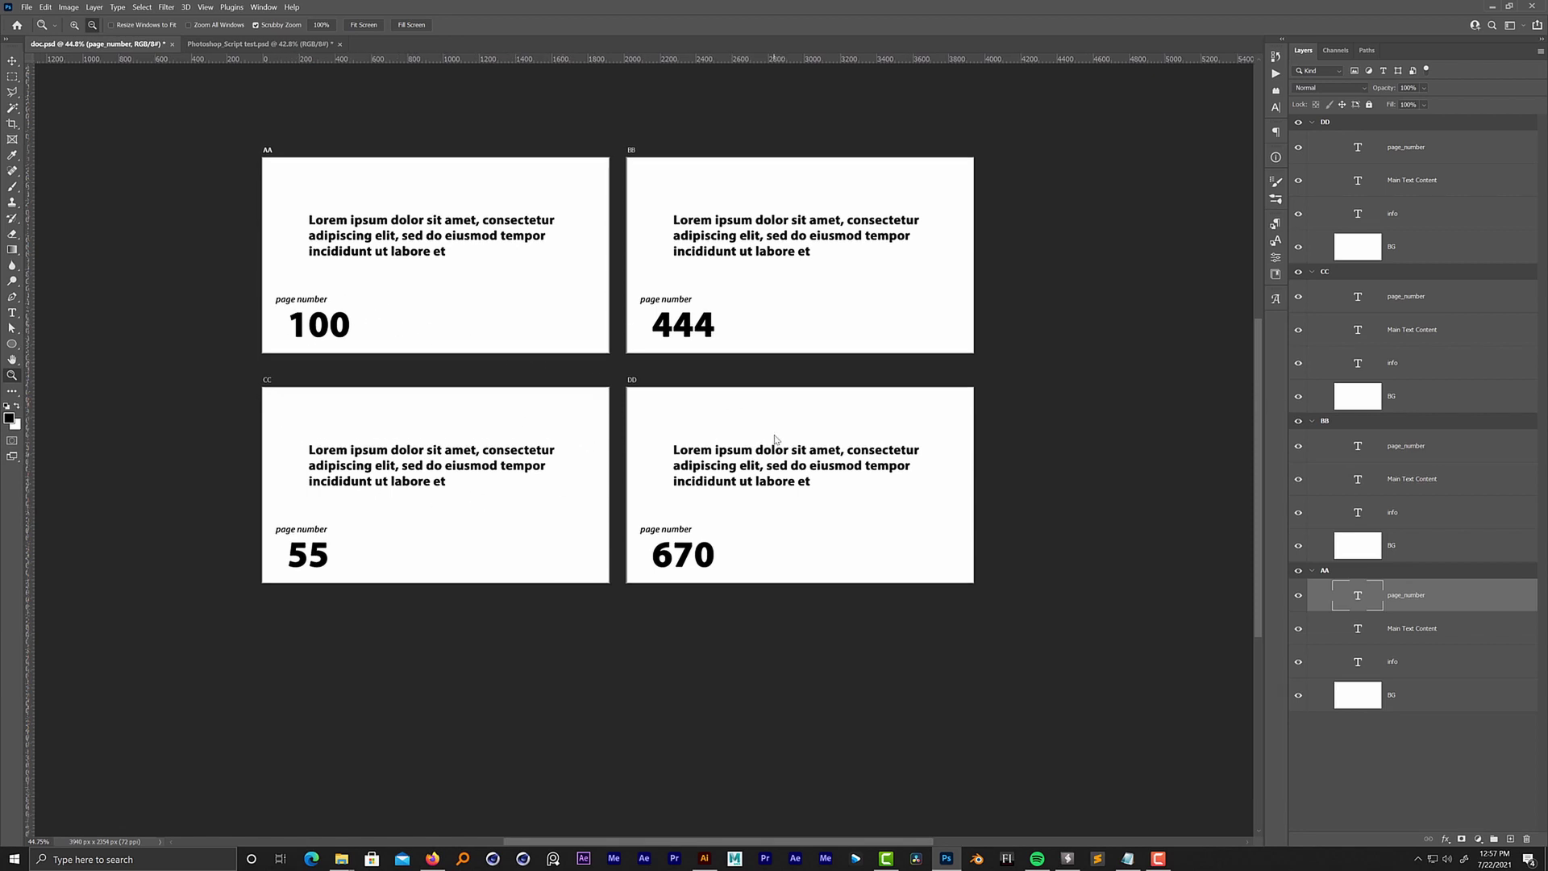
# With no layer selected, run the script file "Artboards and page numbers.jsx" on doc.psd to renumber the artboards and page numbers
pyautogui.click(1362, 755)
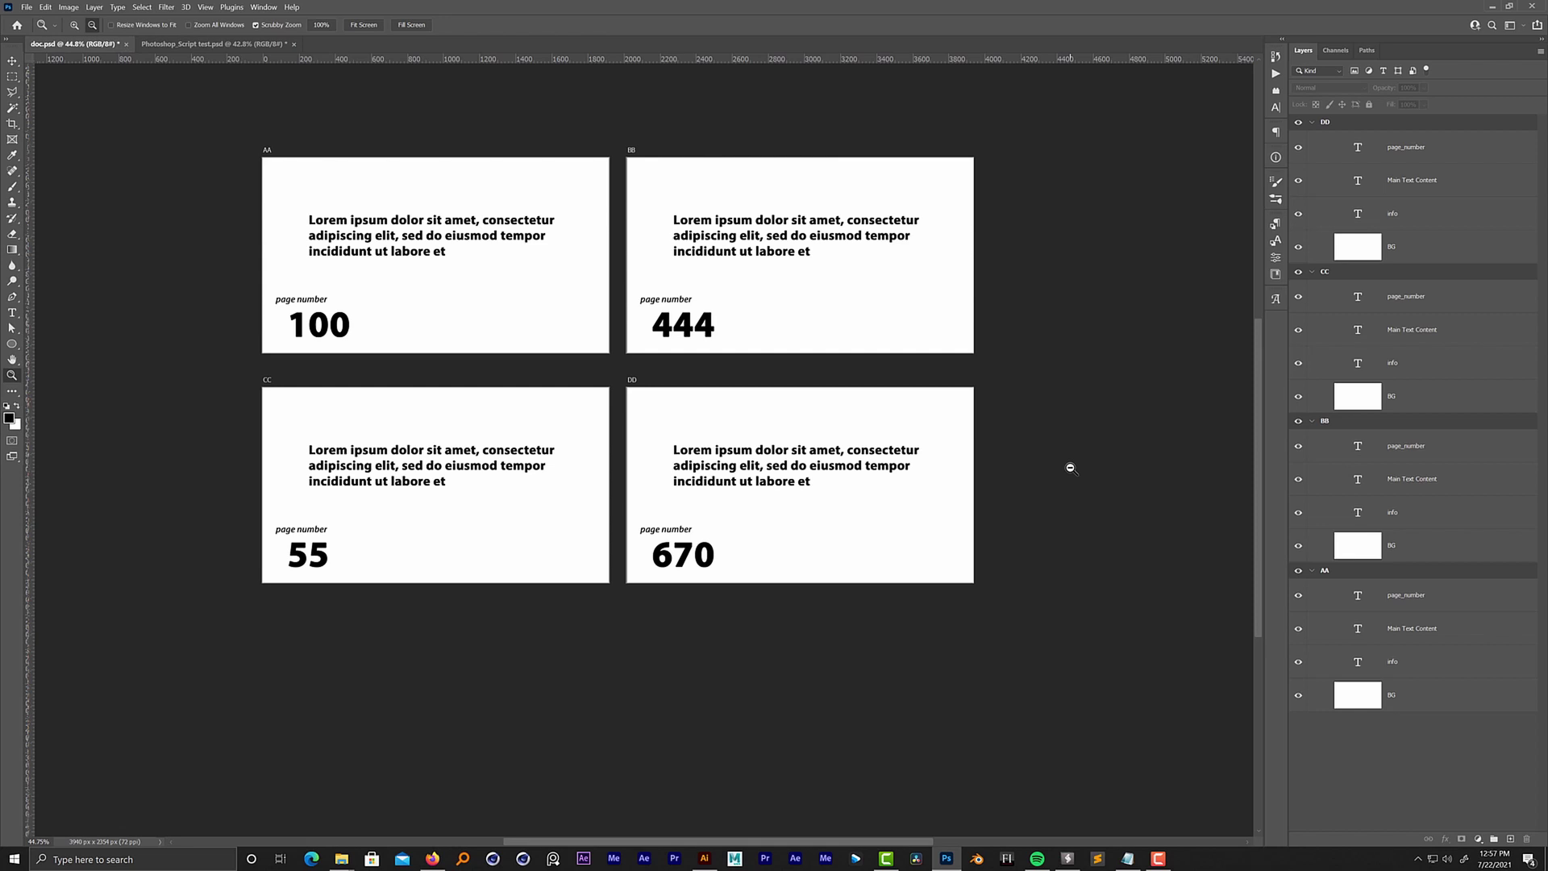
pyautogui.click(28, 8)
pyautogui.moveTo(155, 308)
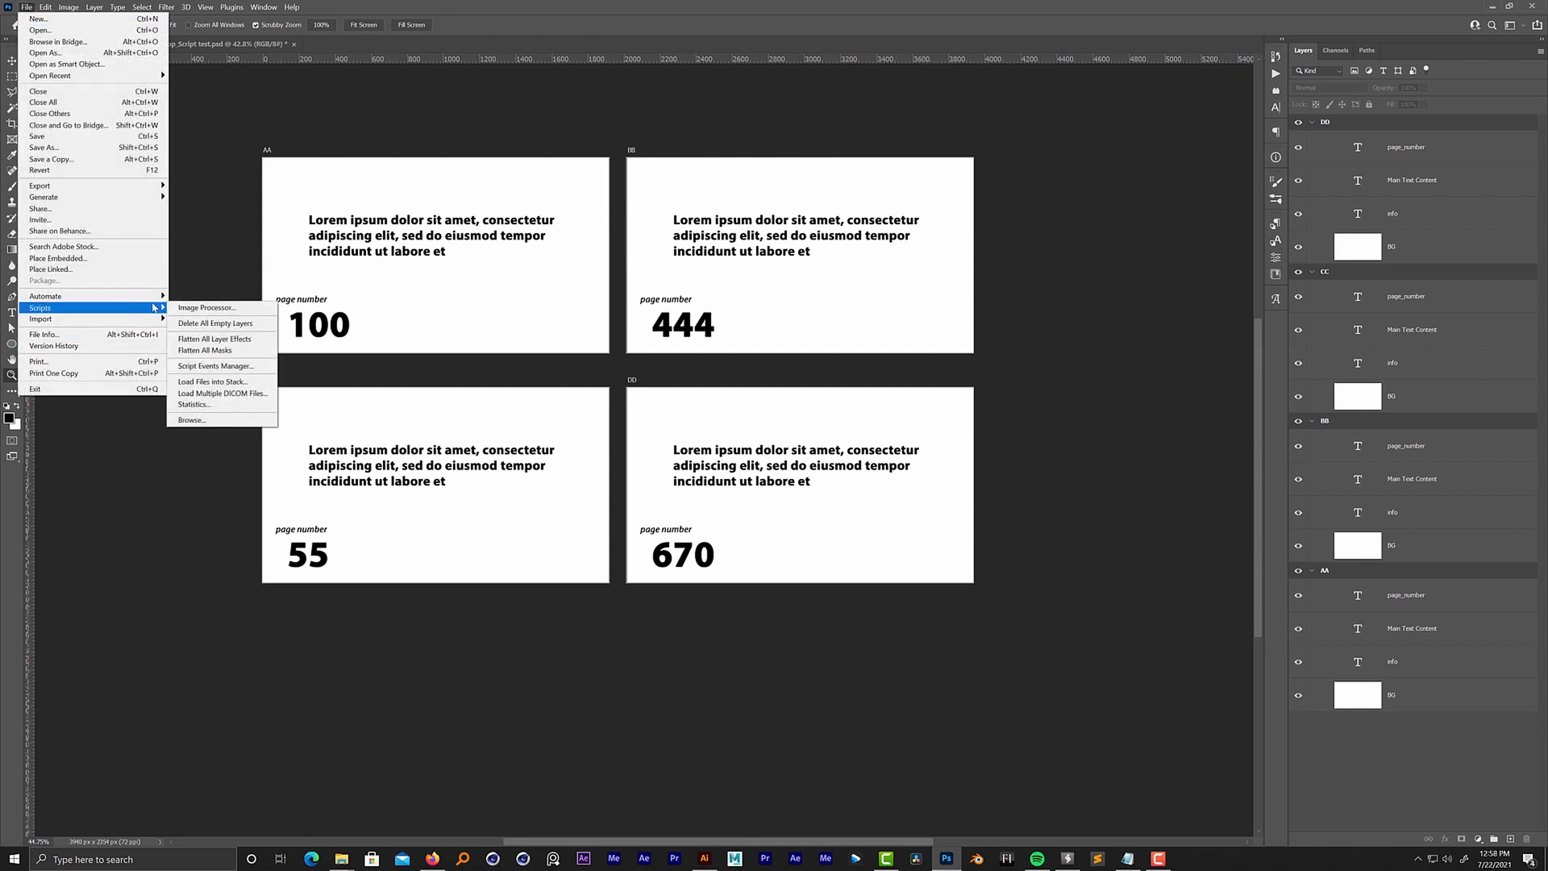
pyautogui.click(215, 420)
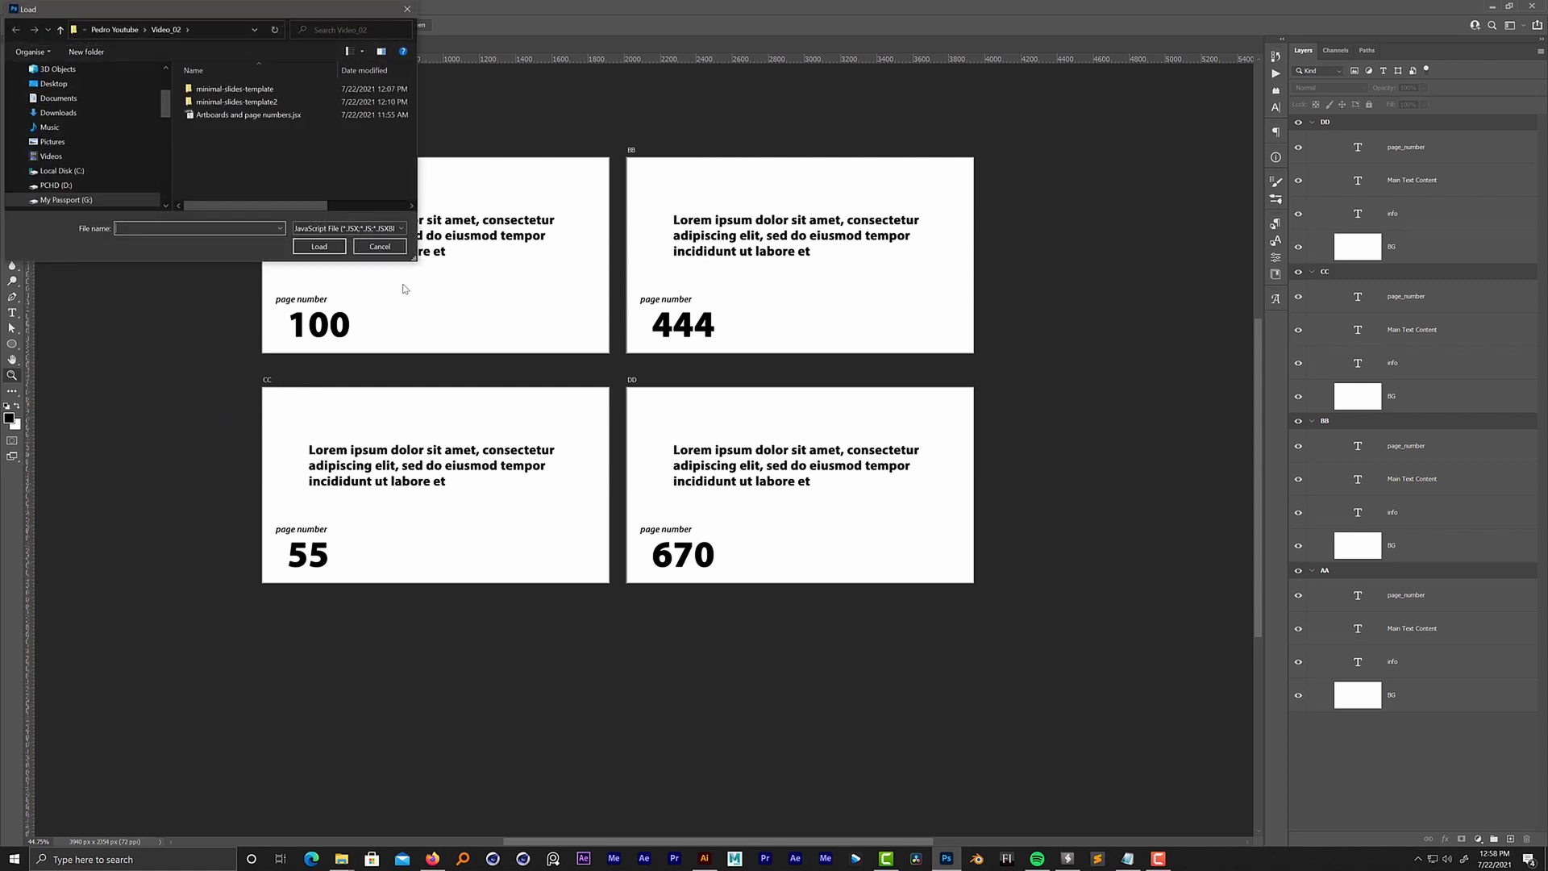
pyautogui.click(263, 117)
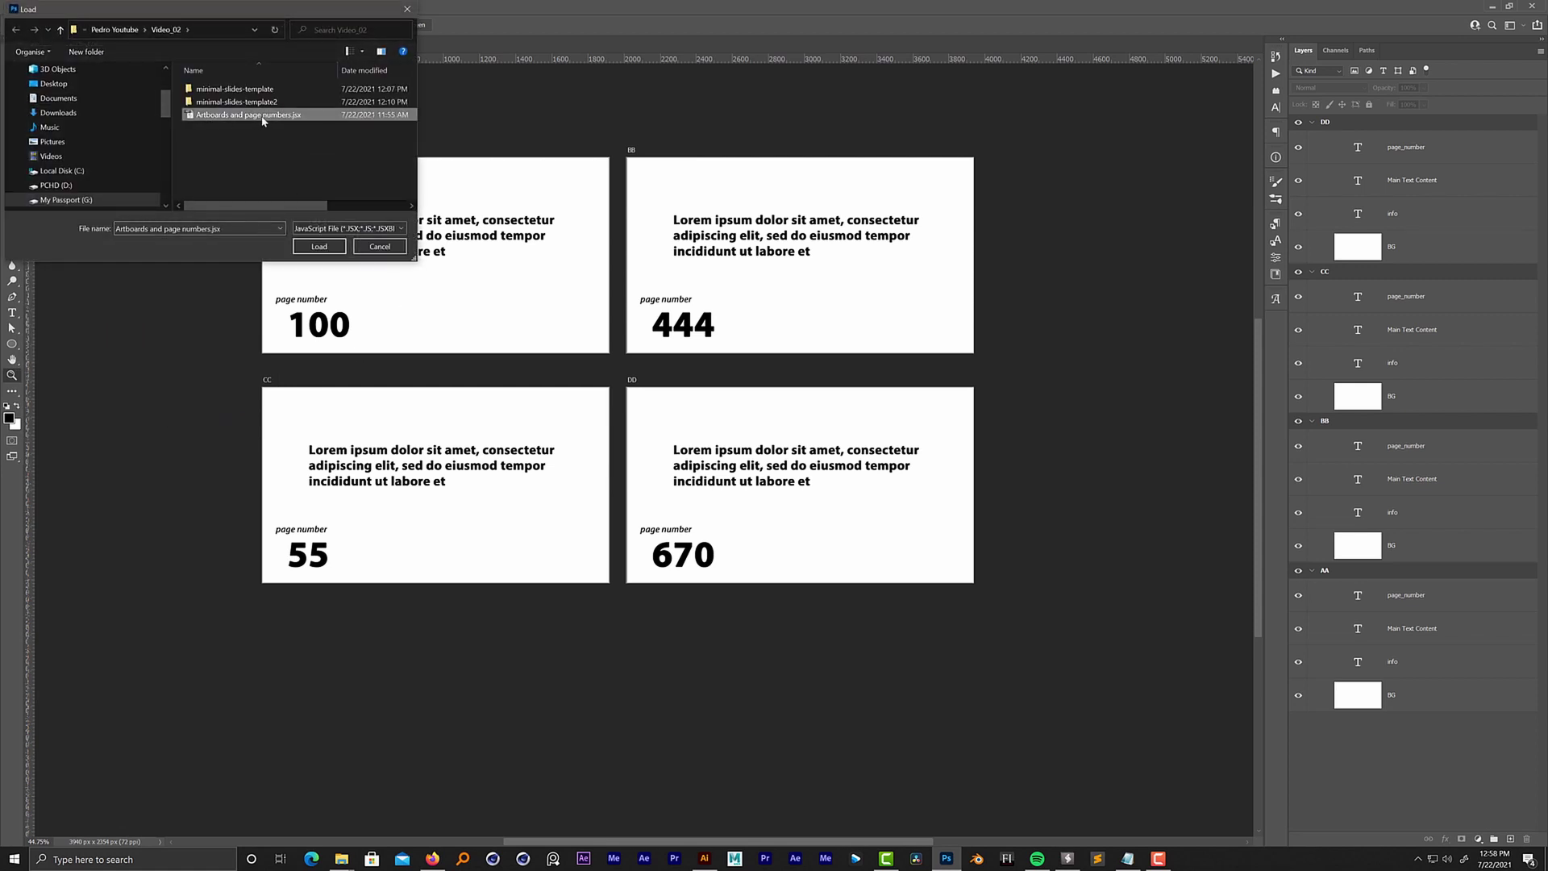
pyautogui.click(320, 246)
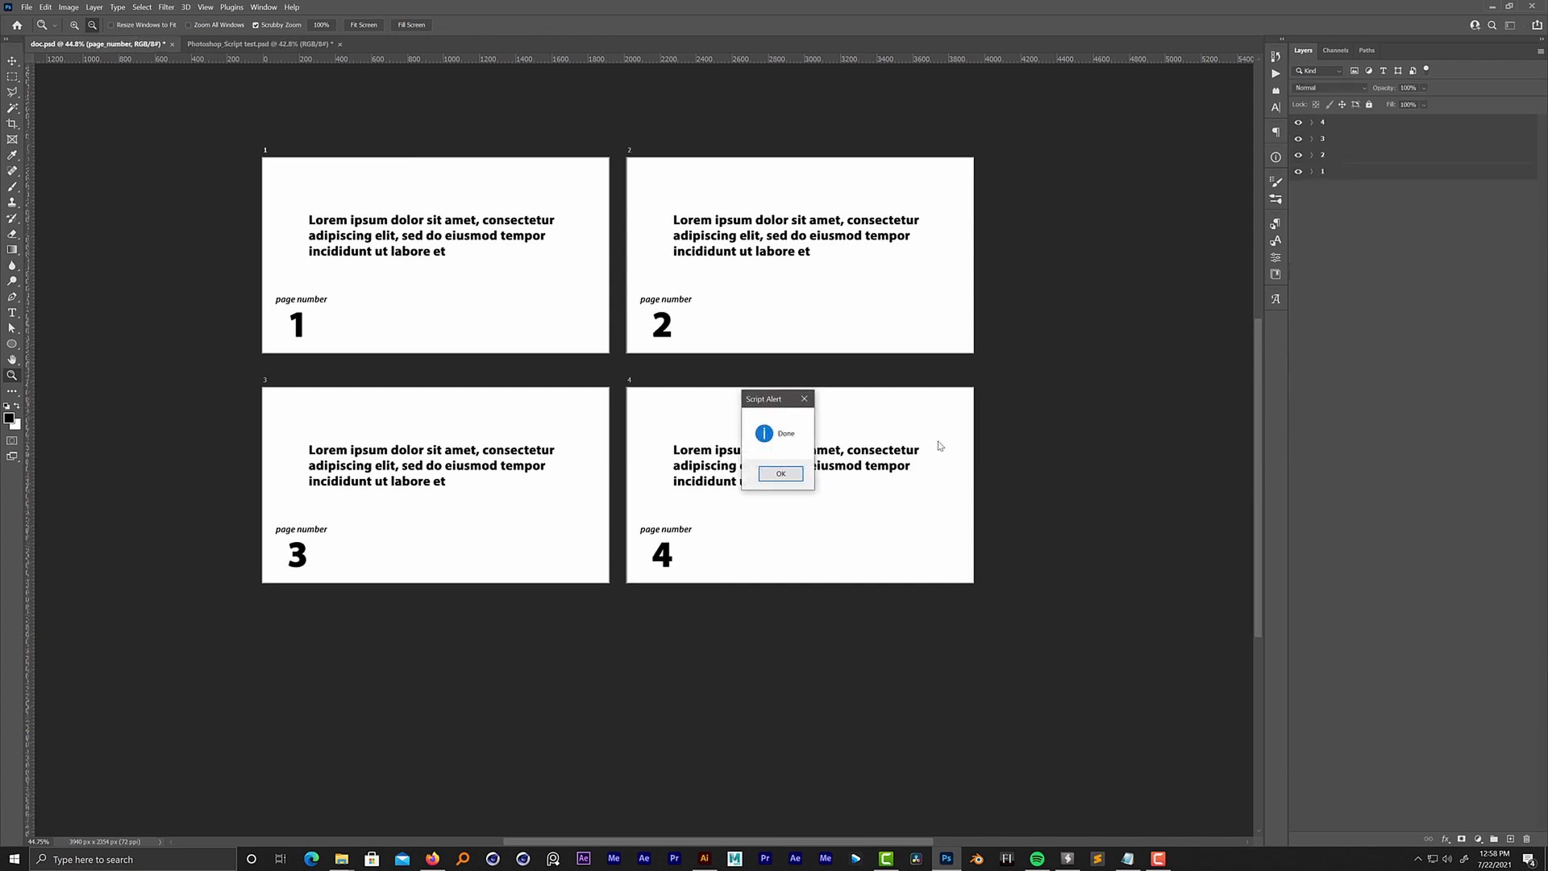
pyautogui.click(785, 476)
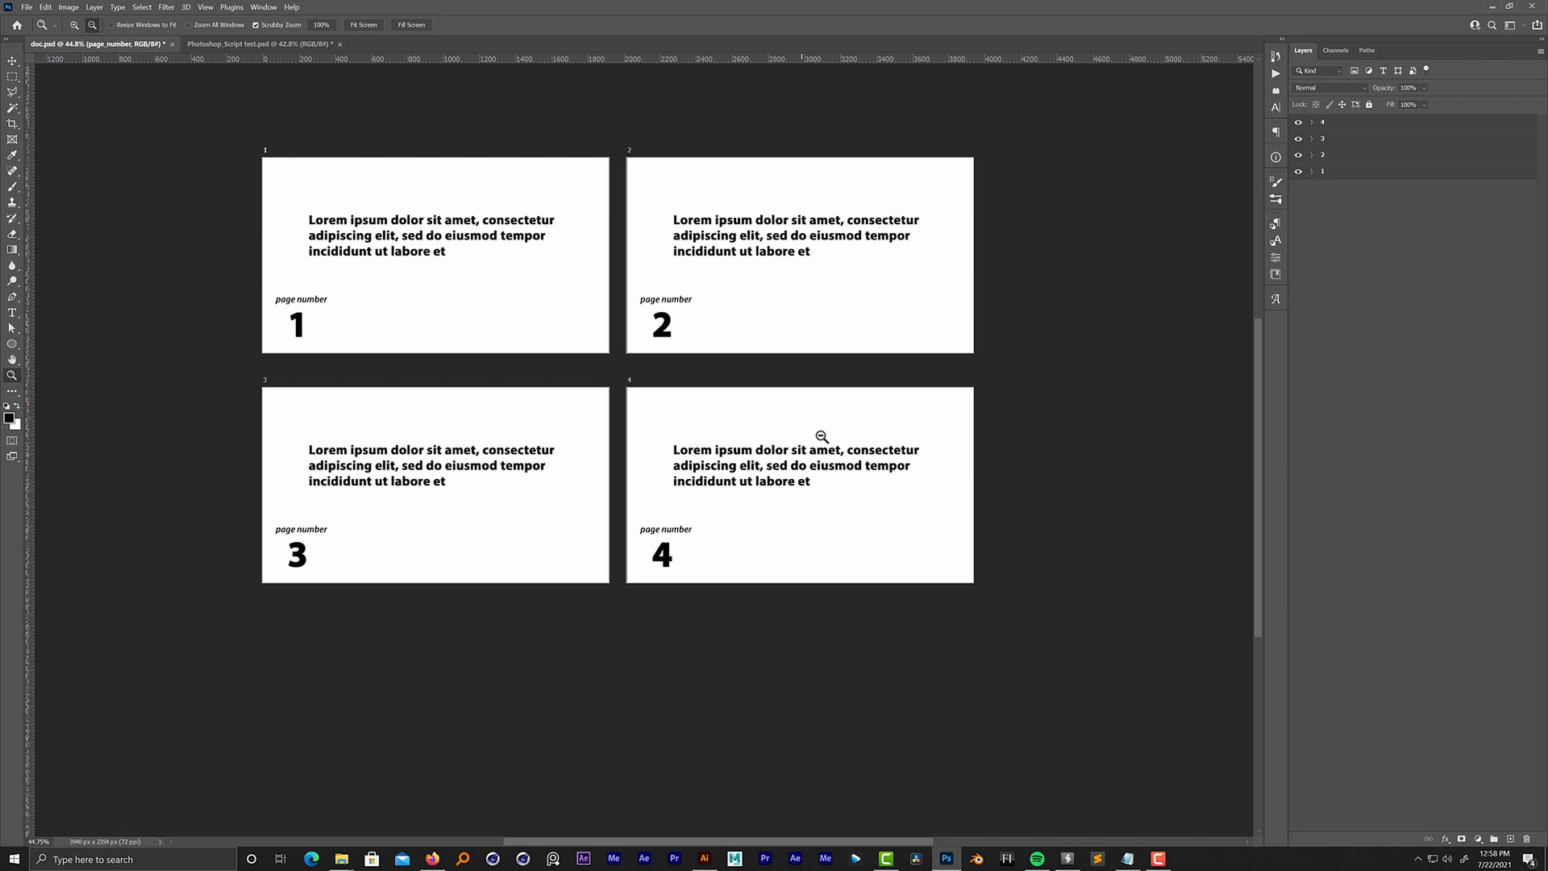
# Expand artboards 1 to 4 in the layer list to inspect their layers, leaving no layer selected
pyautogui.moveTo(664, 402); pyautogui.dragTo(643, 400)
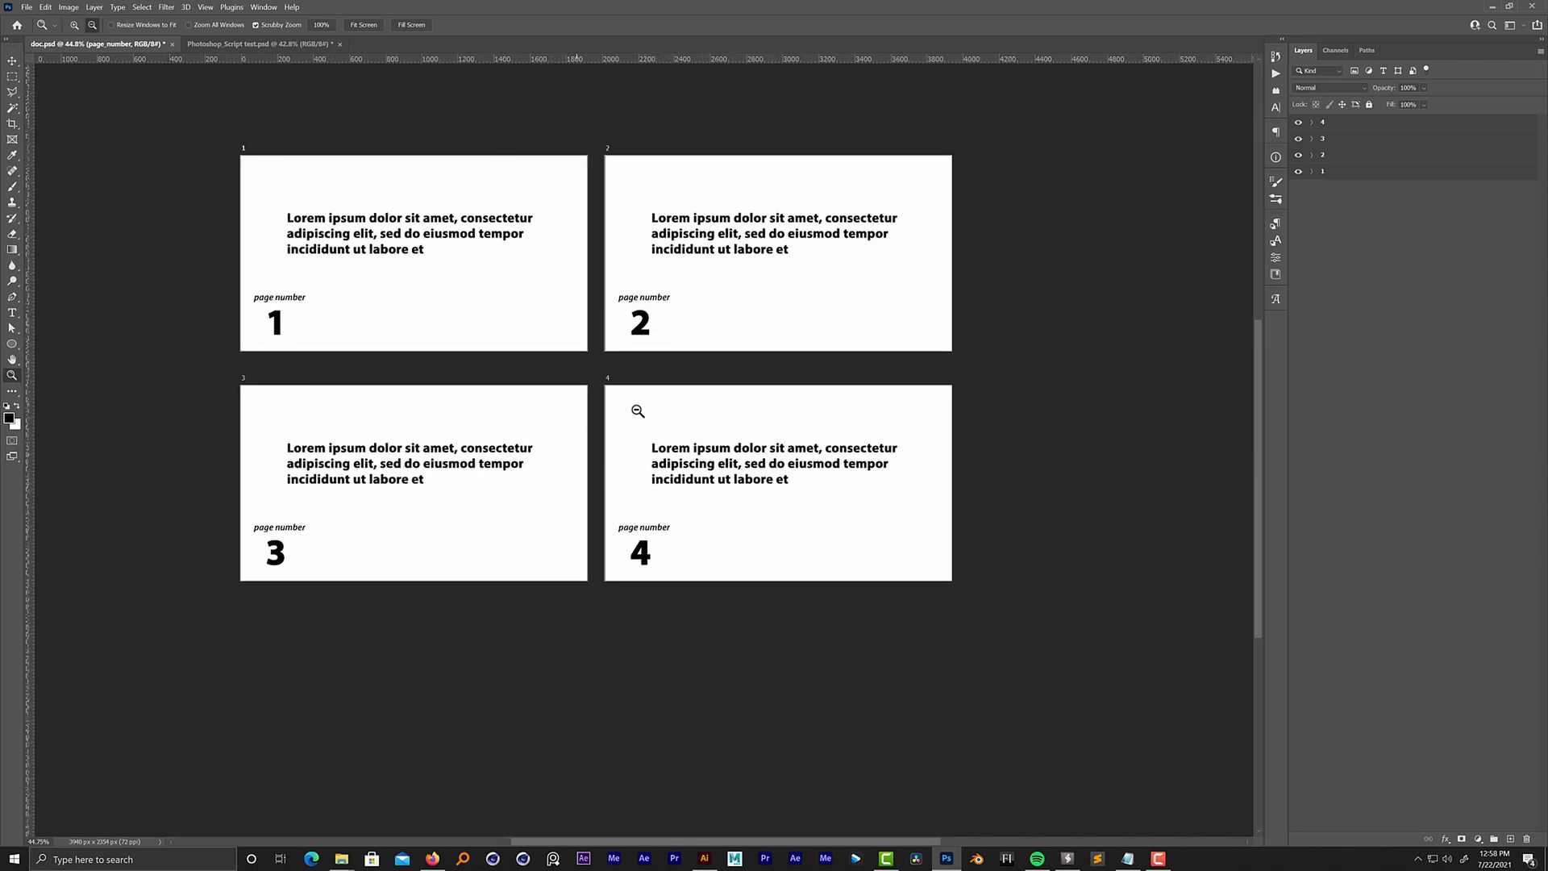
pyautogui.moveTo(637, 411); pyautogui.dragTo(607, 404)
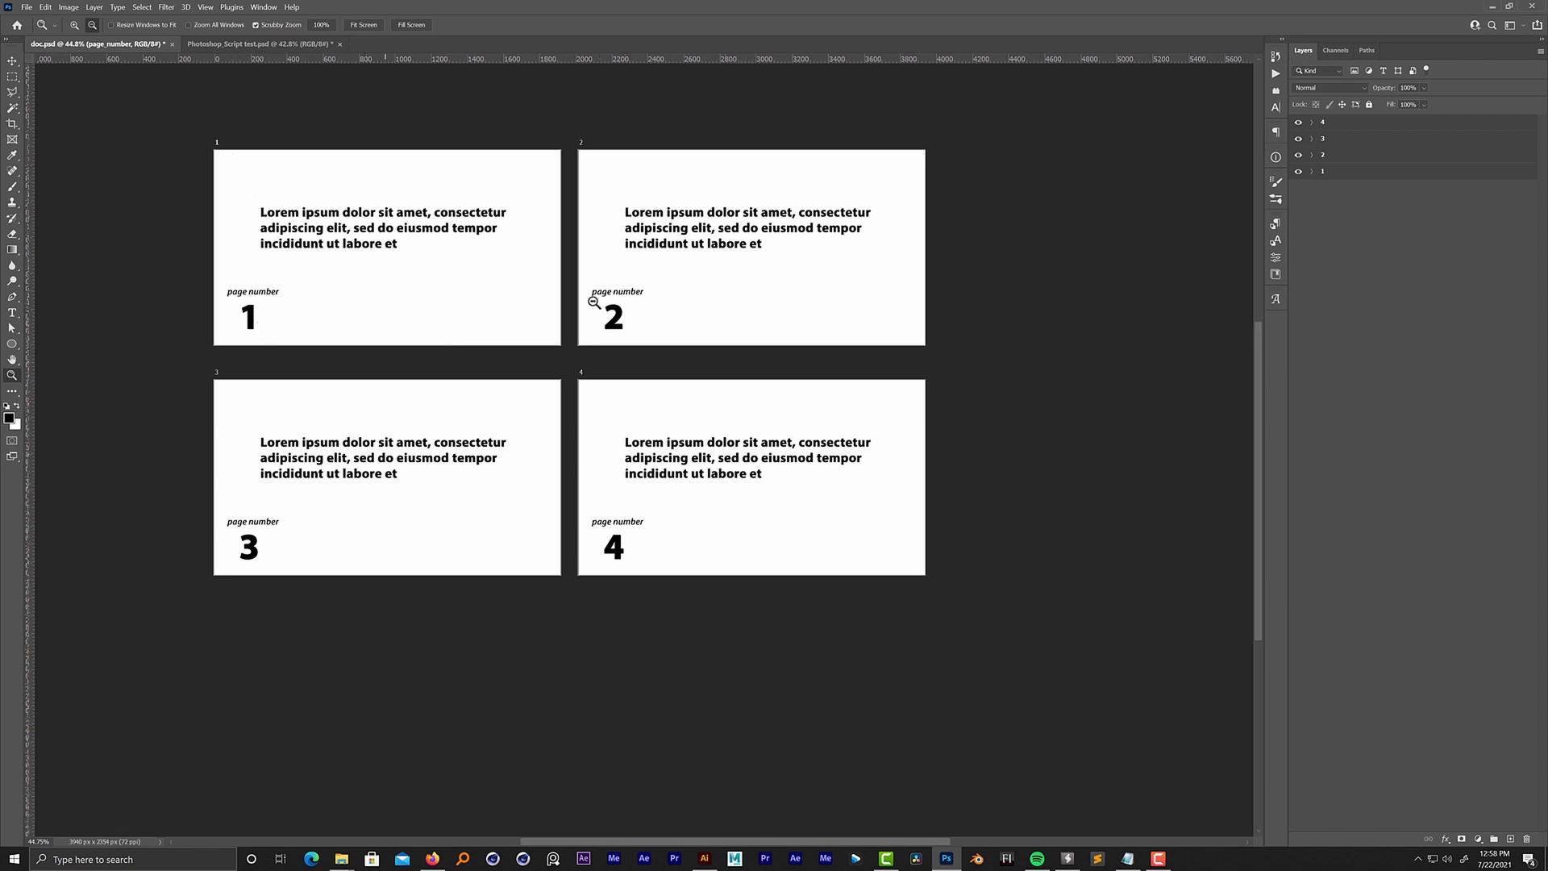
pyautogui.moveTo(671, 453); pyautogui.dragTo(639, 414)
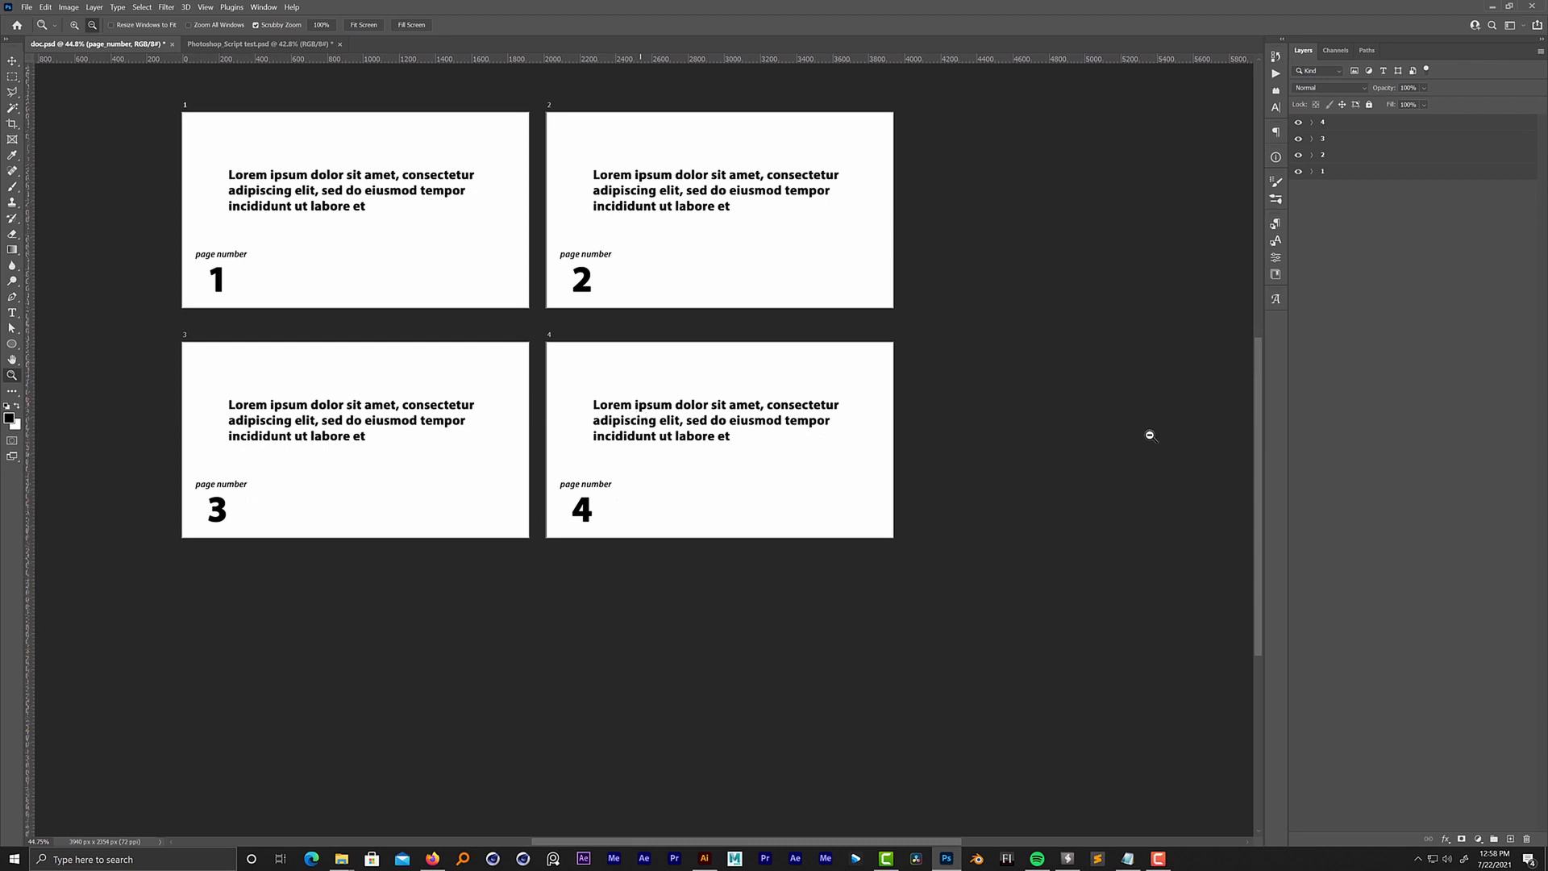
pyautogui.click(1312, 171)
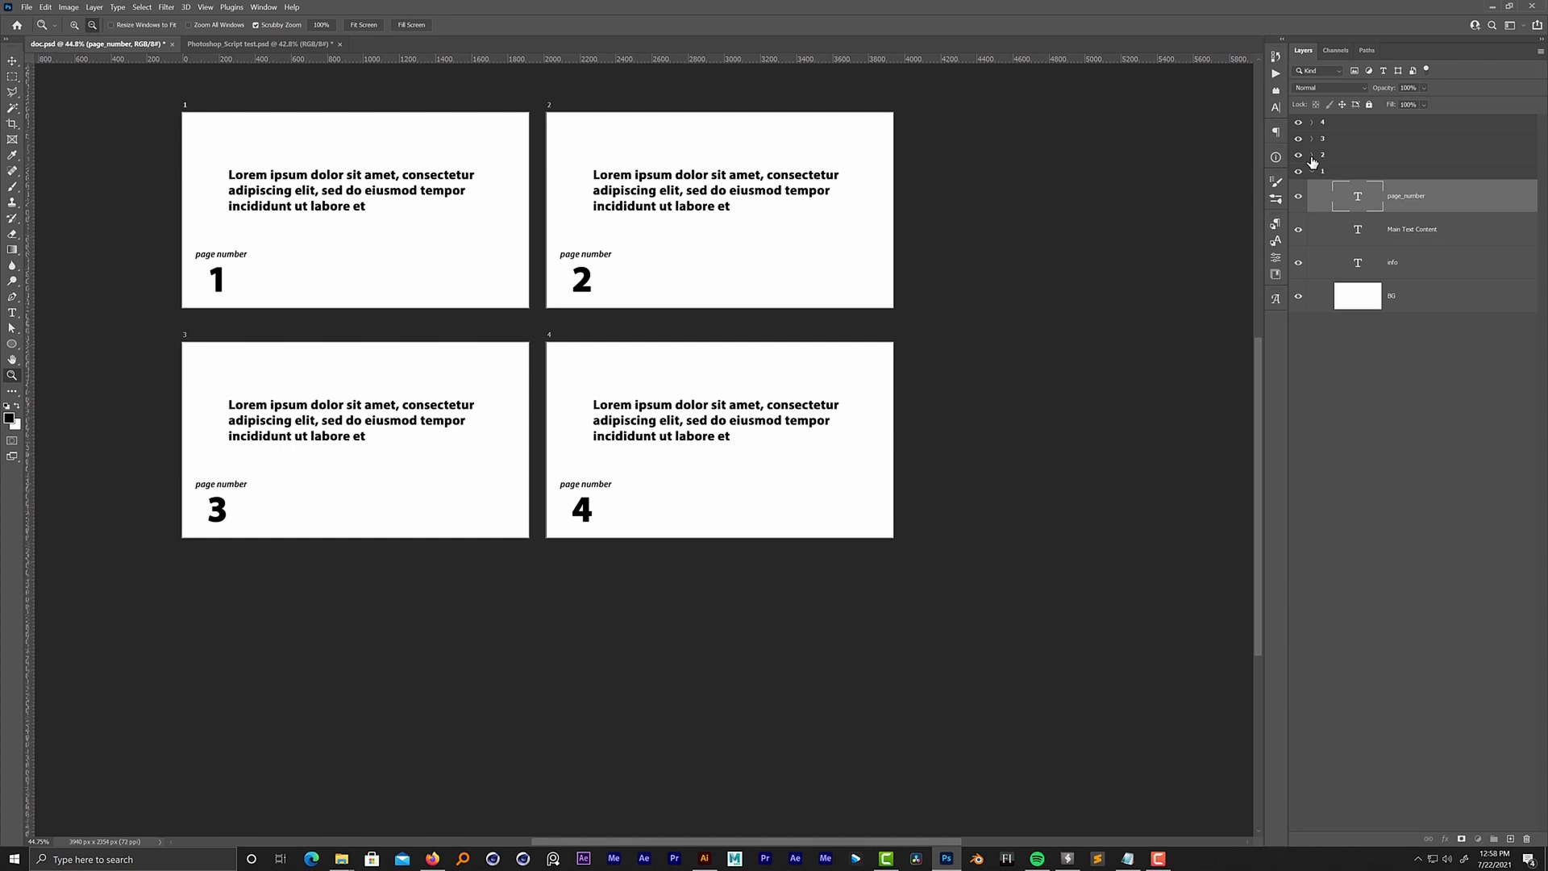
pyautogui.click(1311, 155)
pyautogui.click(1312, 137)
pyautogui.click(1312, 124)
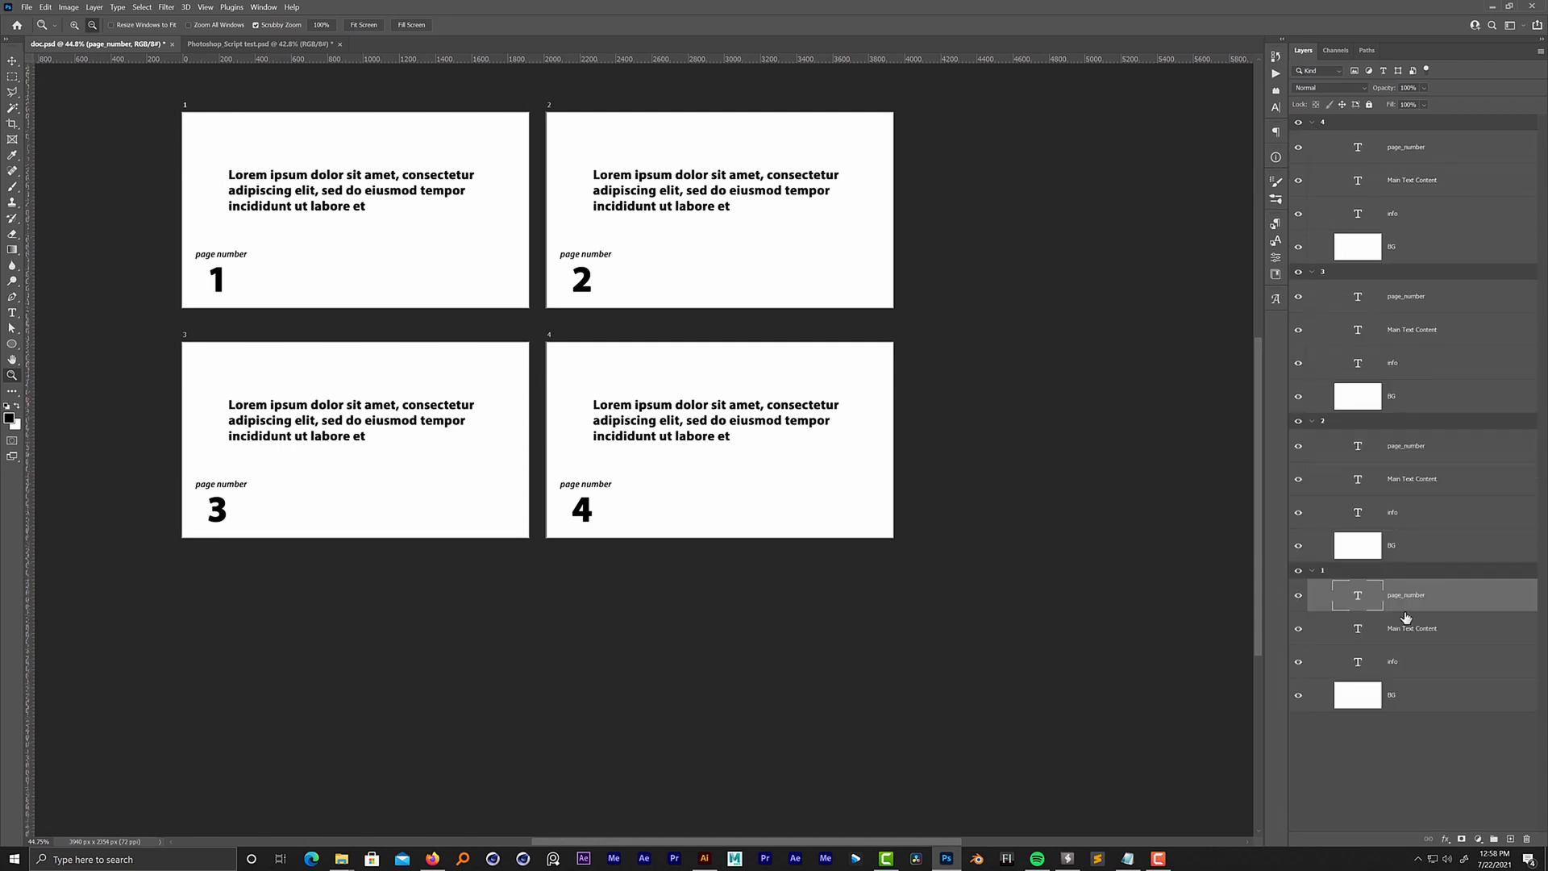
pyautogui.click(1396, 738)
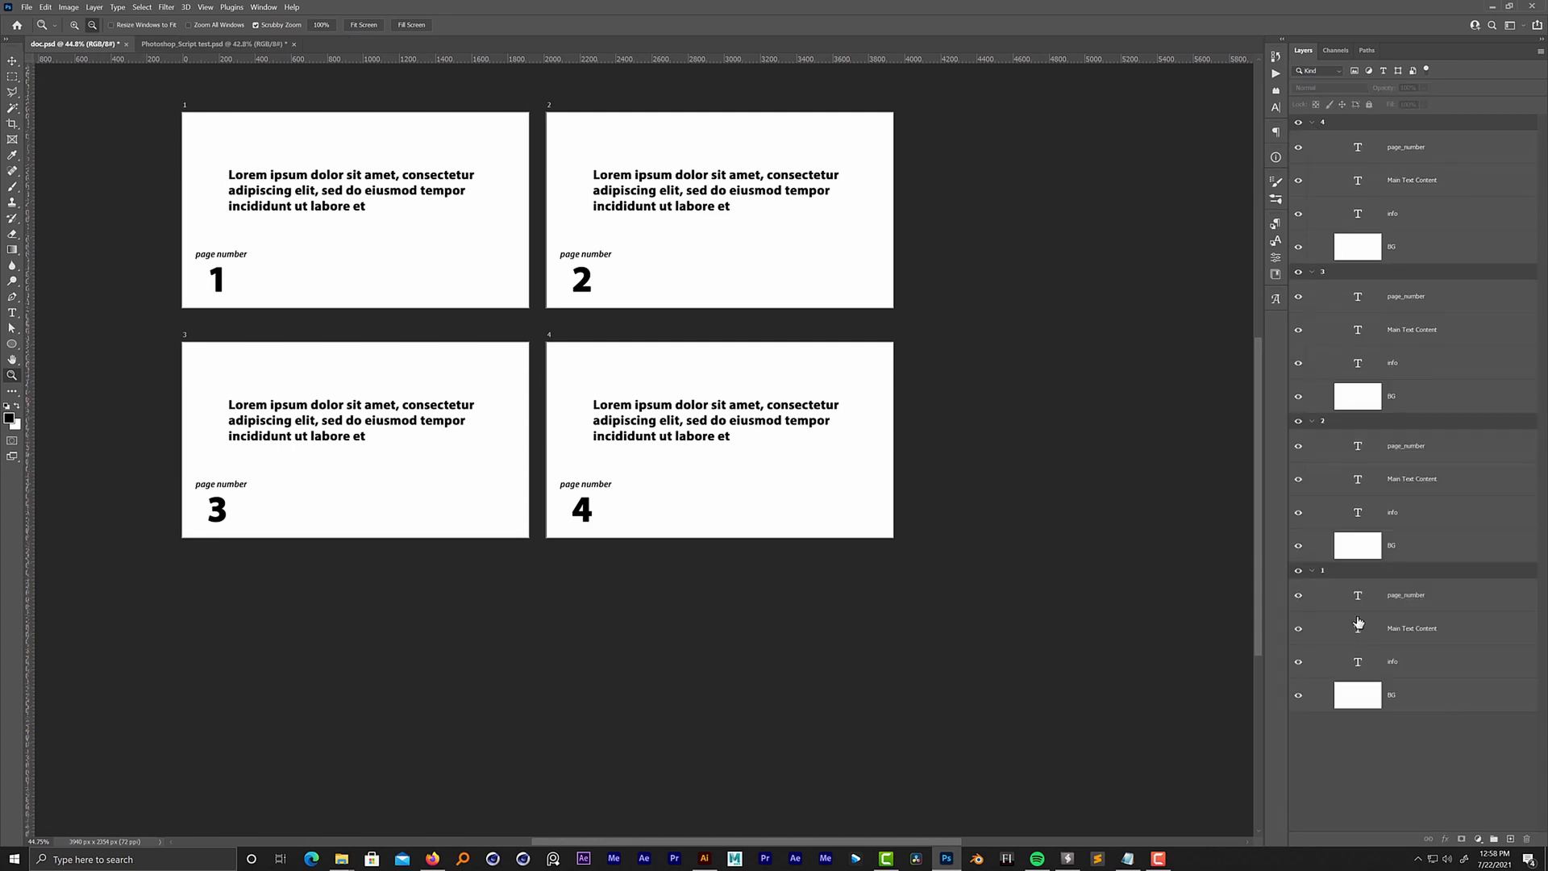
# Briefly hide and reshow the page_number layer of artboard 1, and place that layer inside a new group
pyautogui.click(1402, 604)
pyautogui.click(1299, 596)
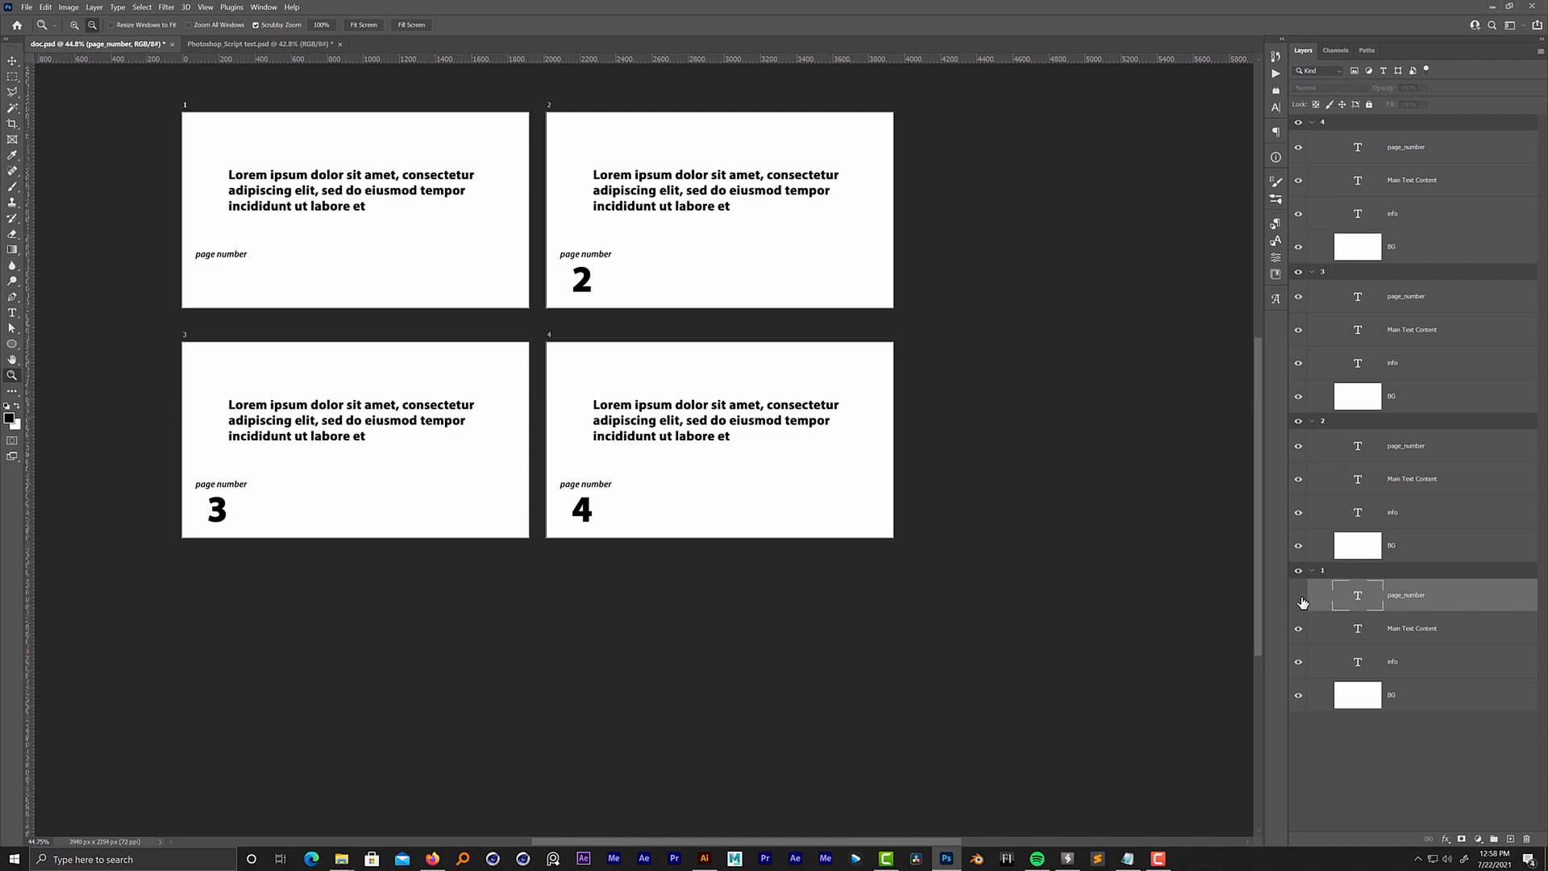
pyautogui.click(1298, 596)
pyautogui.hotkey('ctrl', 'g')
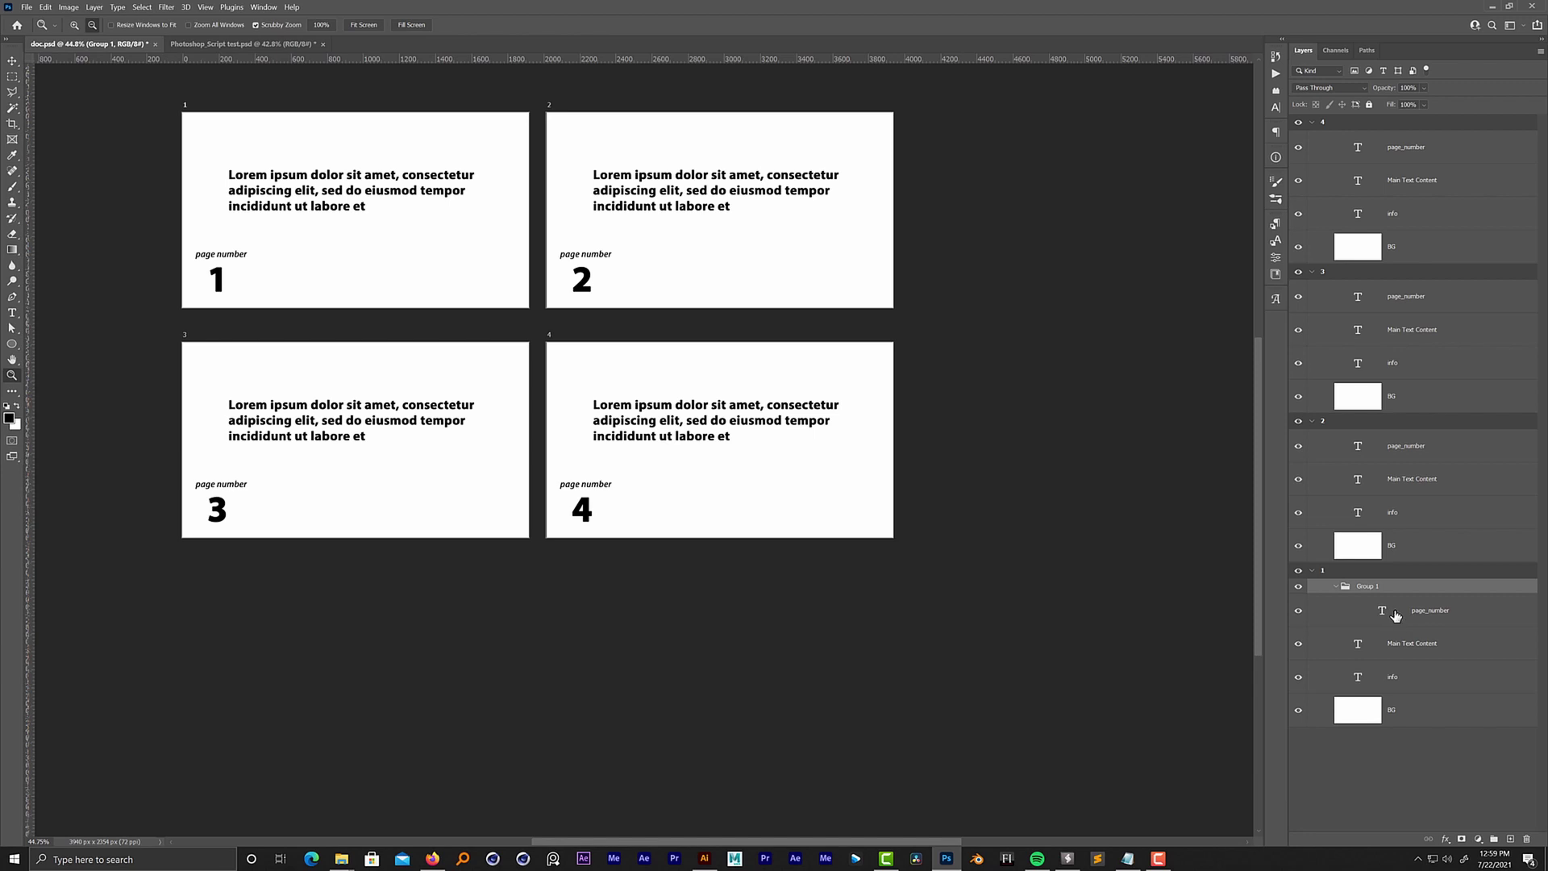
# Run "Artboards and page numbers.jsx" again with artboard 1's page_number layer nested in the group, and dismiss the script alerts
pyautogui.click(26, 7)
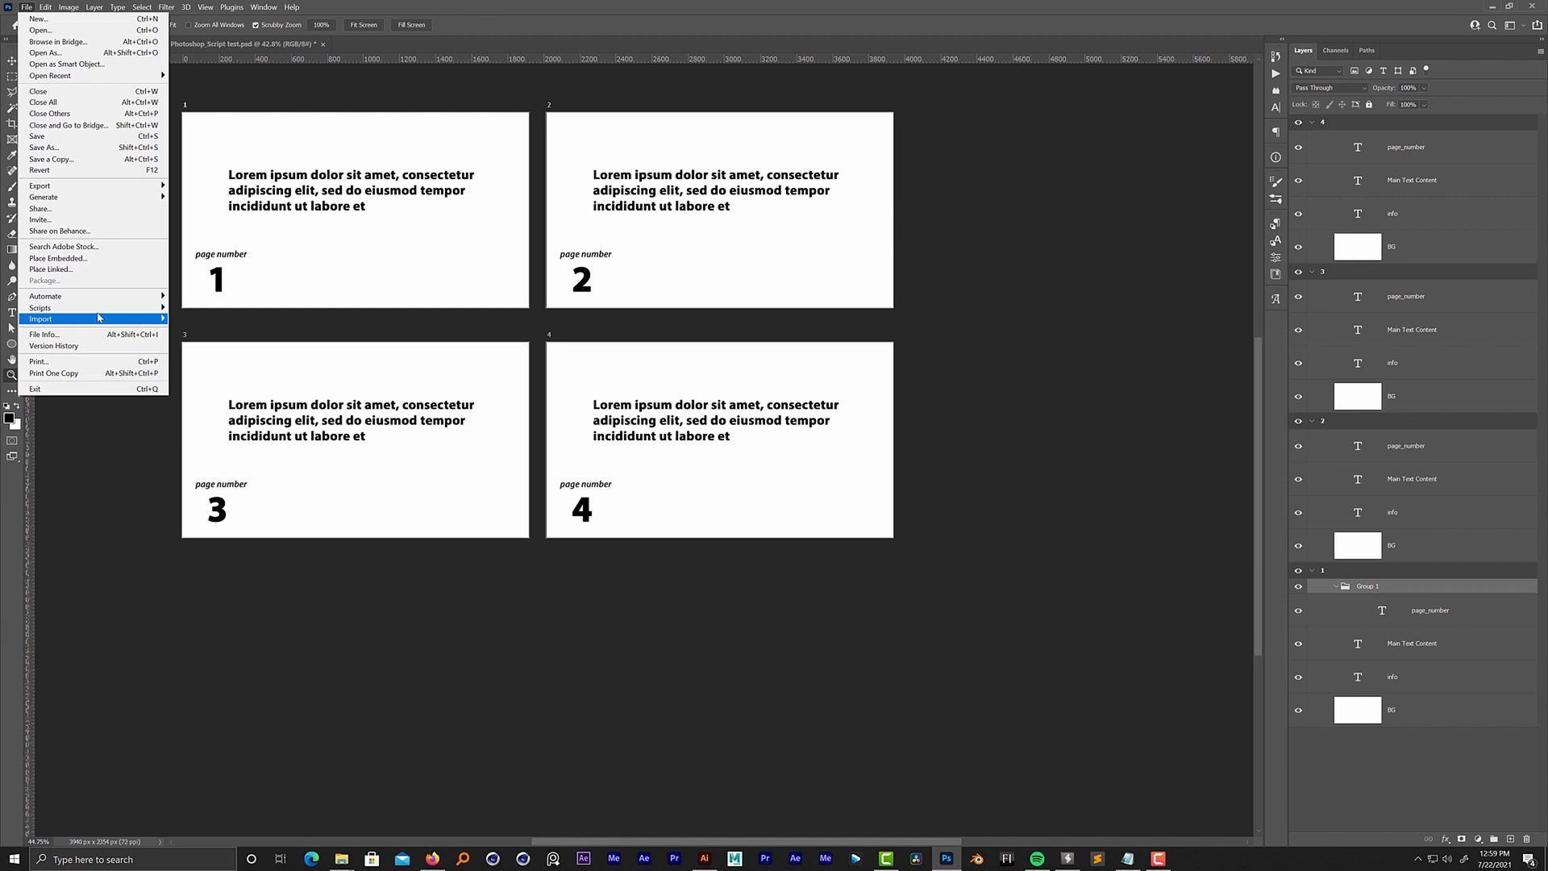
pyautogui.moveTo(105, 311)
pyautogui.click(221, 421)
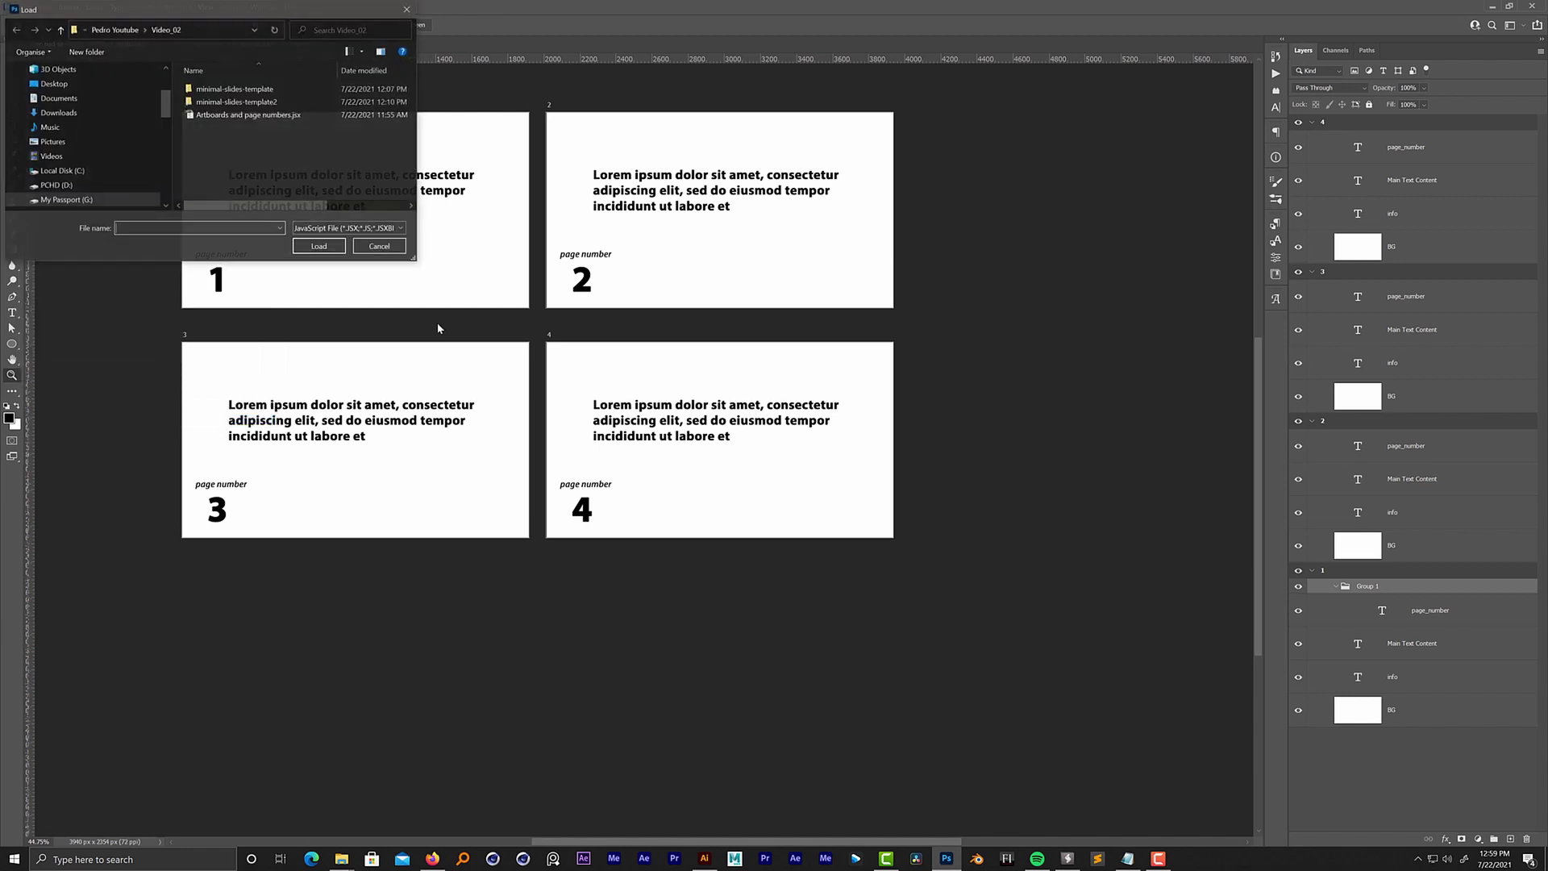
pyautogui.click(267, 117)
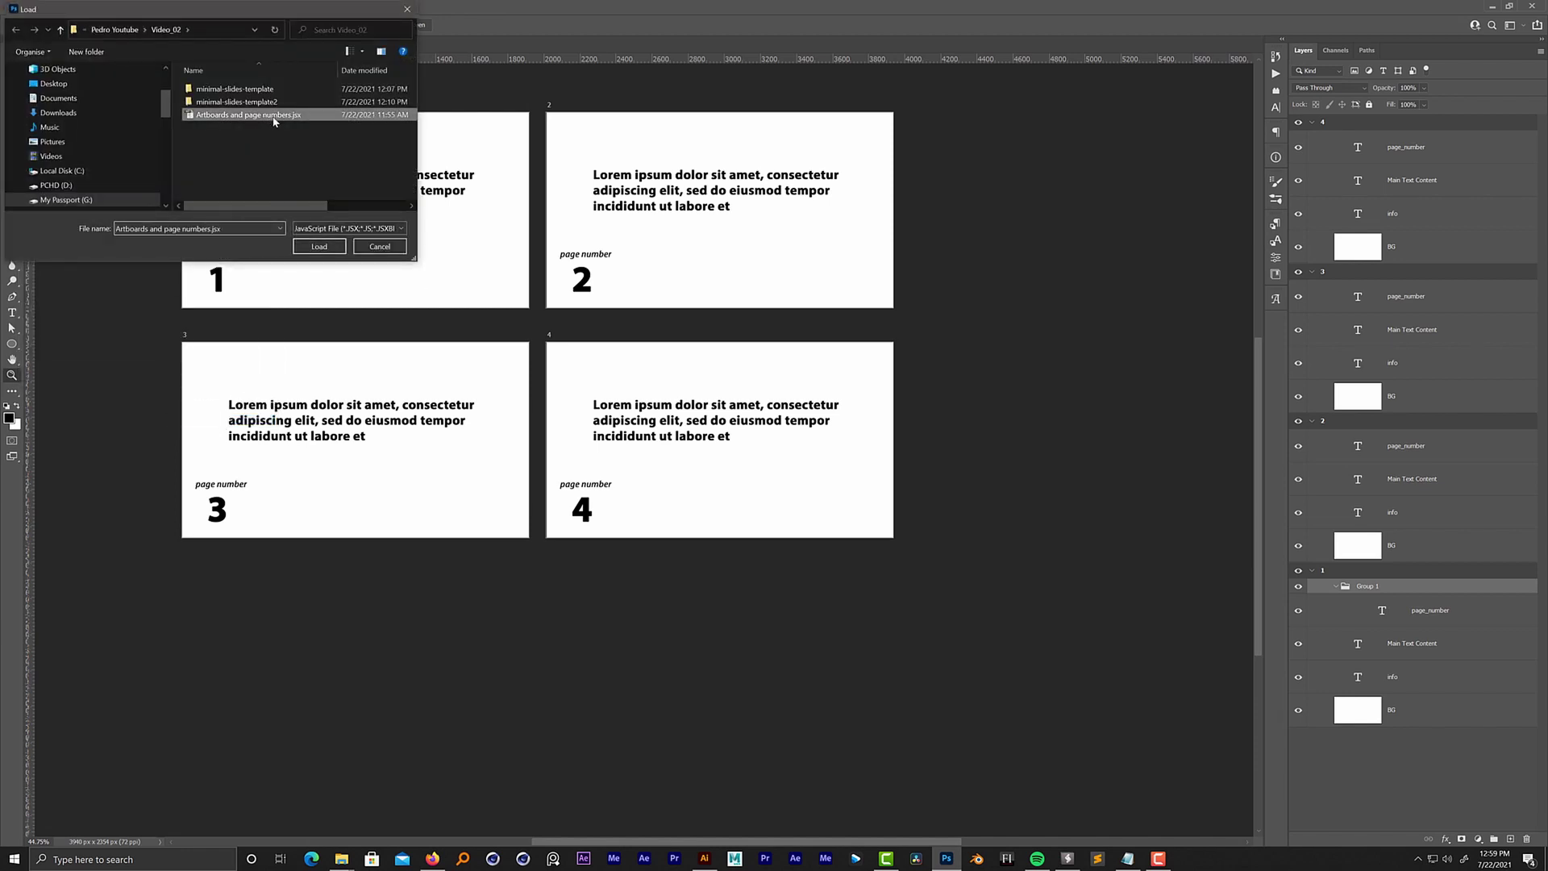
pyautogui.click(318, 246)
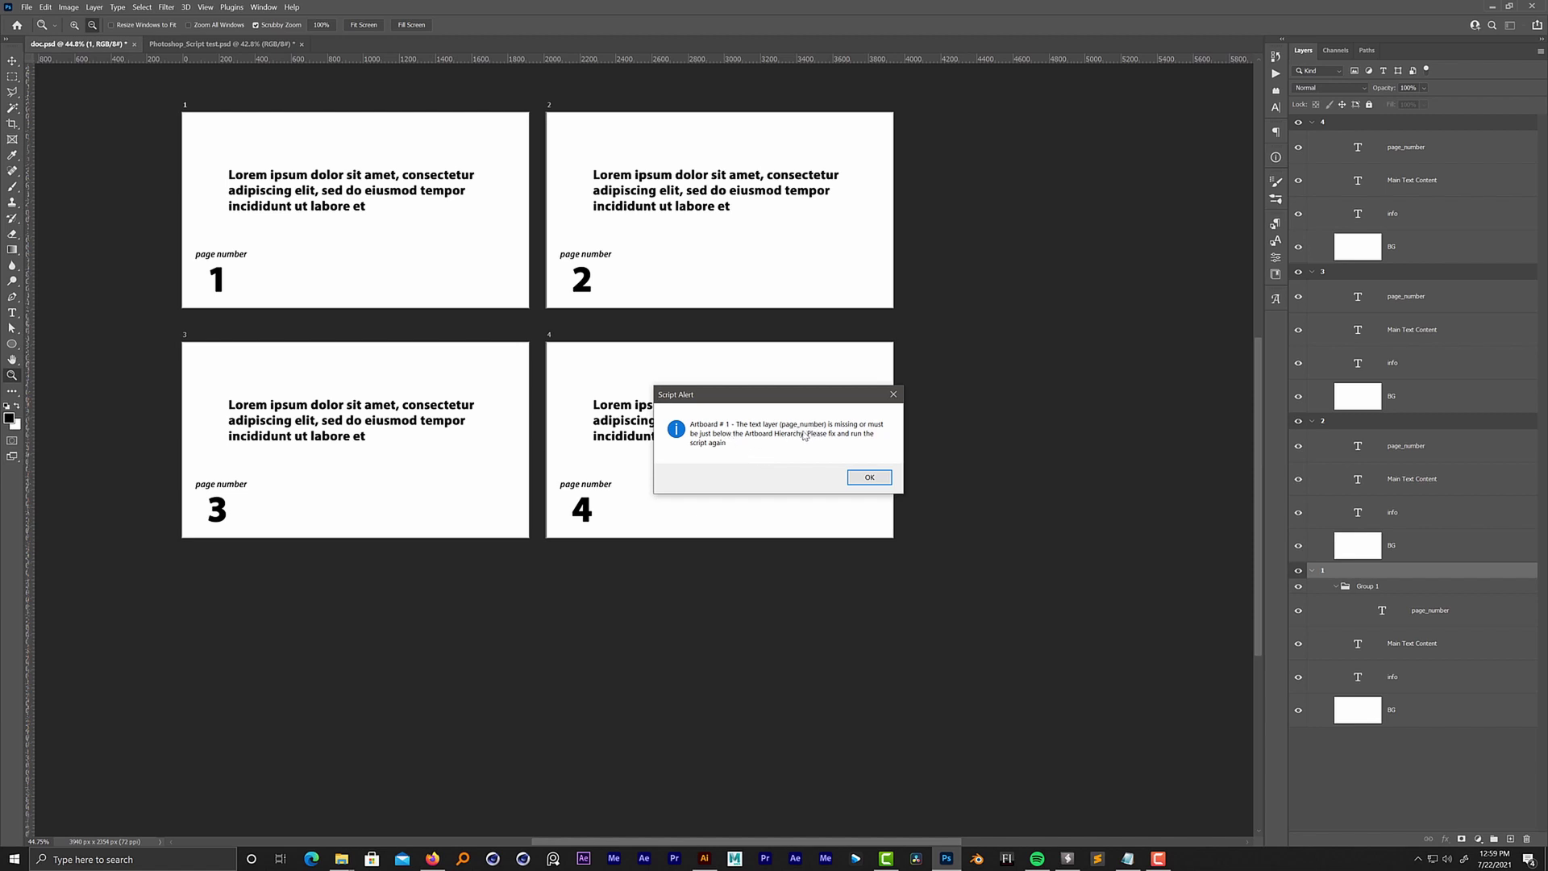
pyautogui.click(869, 477)
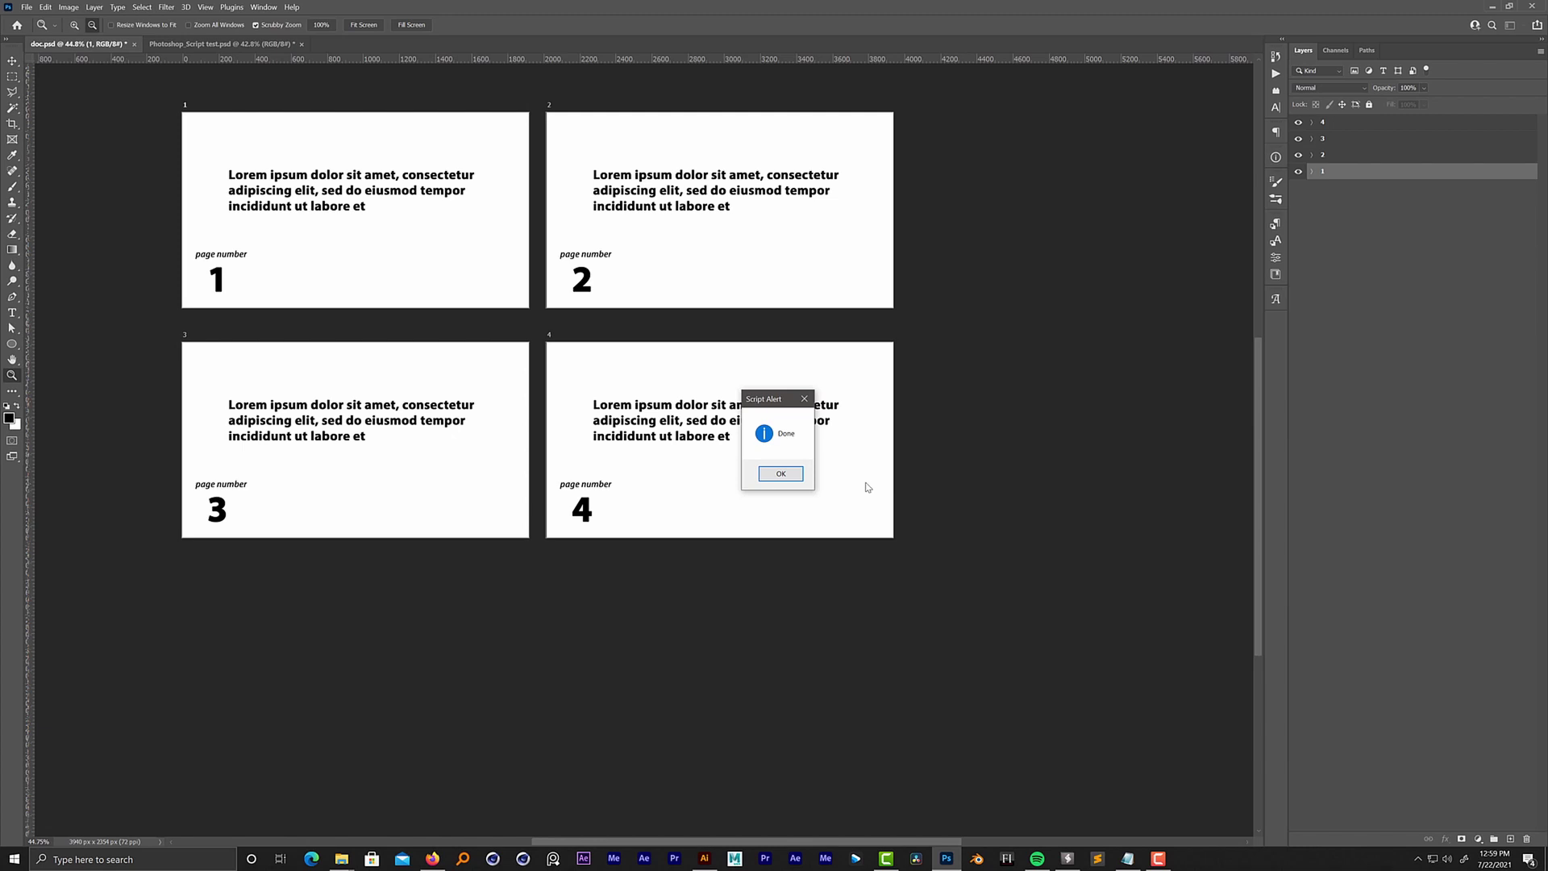
pyautogui.click(791, 475)
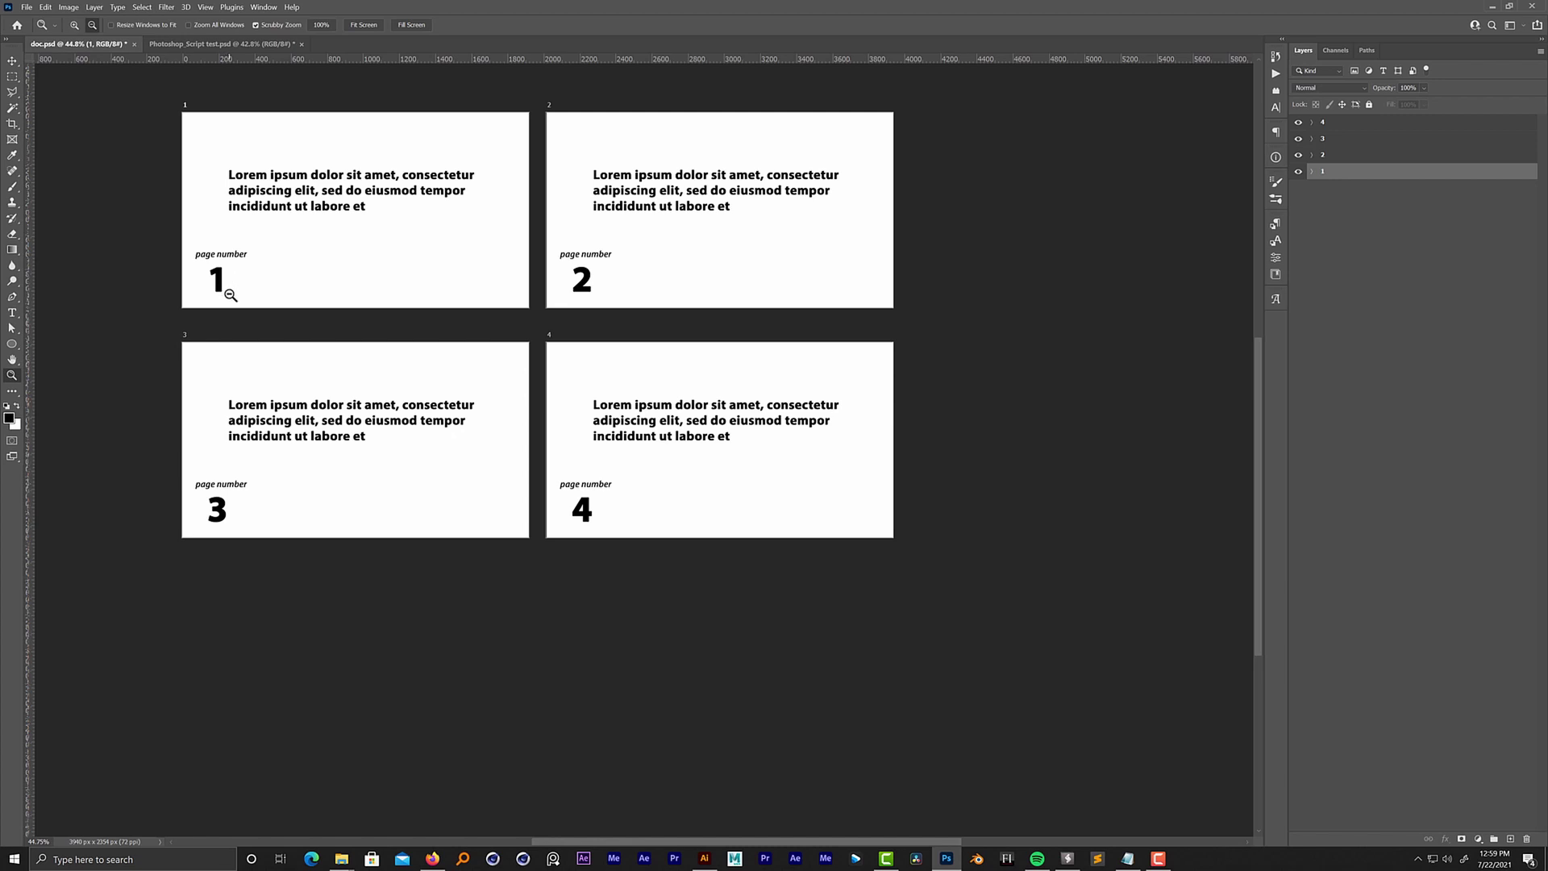
# Examine the layers inside artboard 1 and compare the stacking order of artboards 1 to 4 with their canvas positions
pyautogui.click(1312, 170)
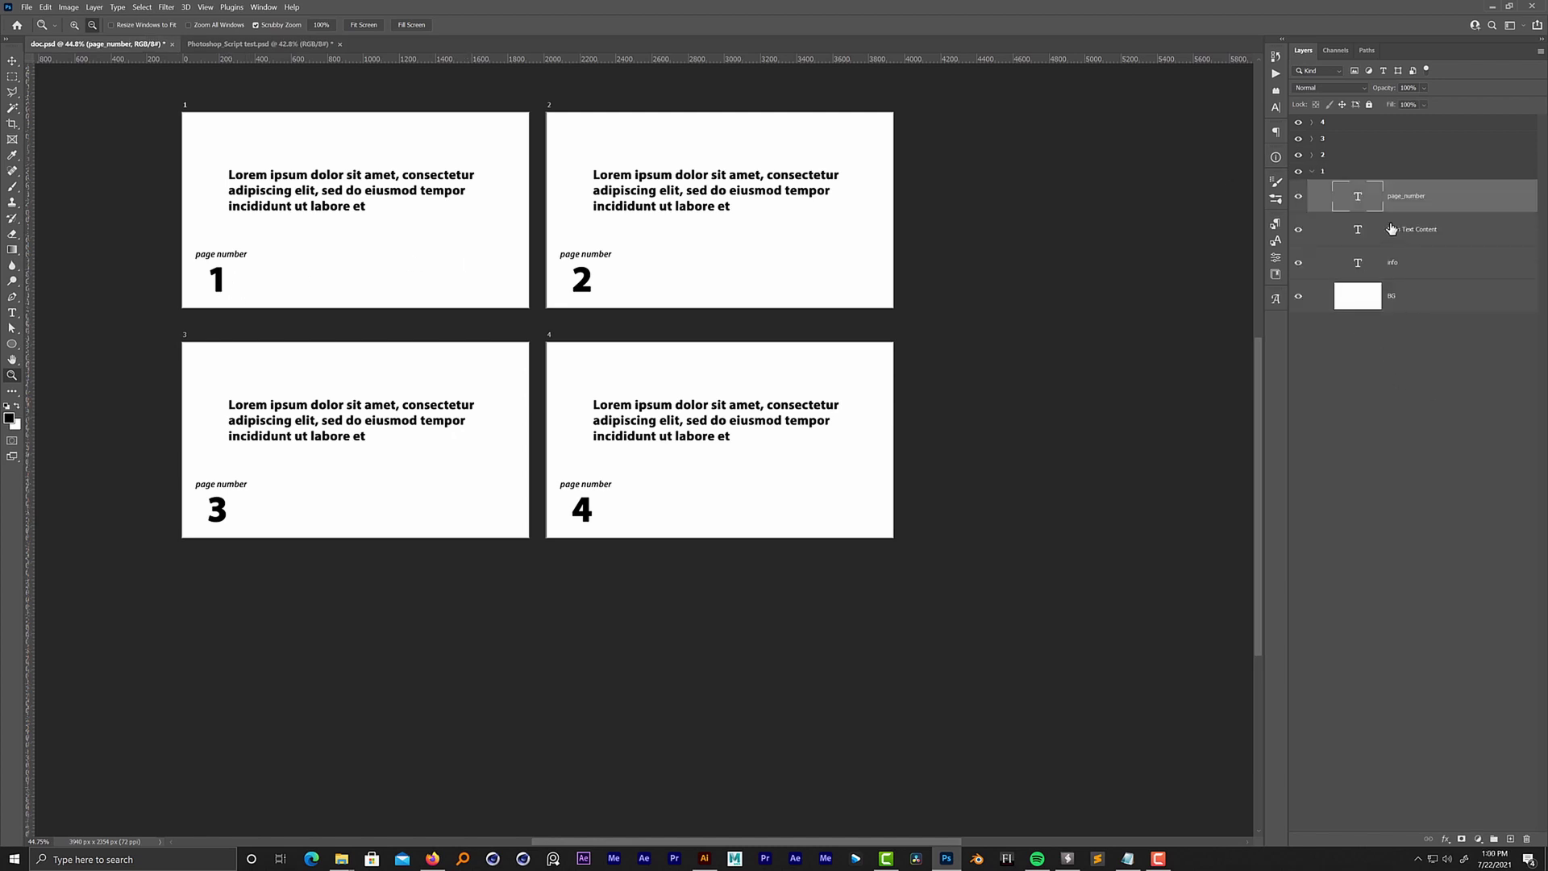
pyautogui.click(1311, 171)
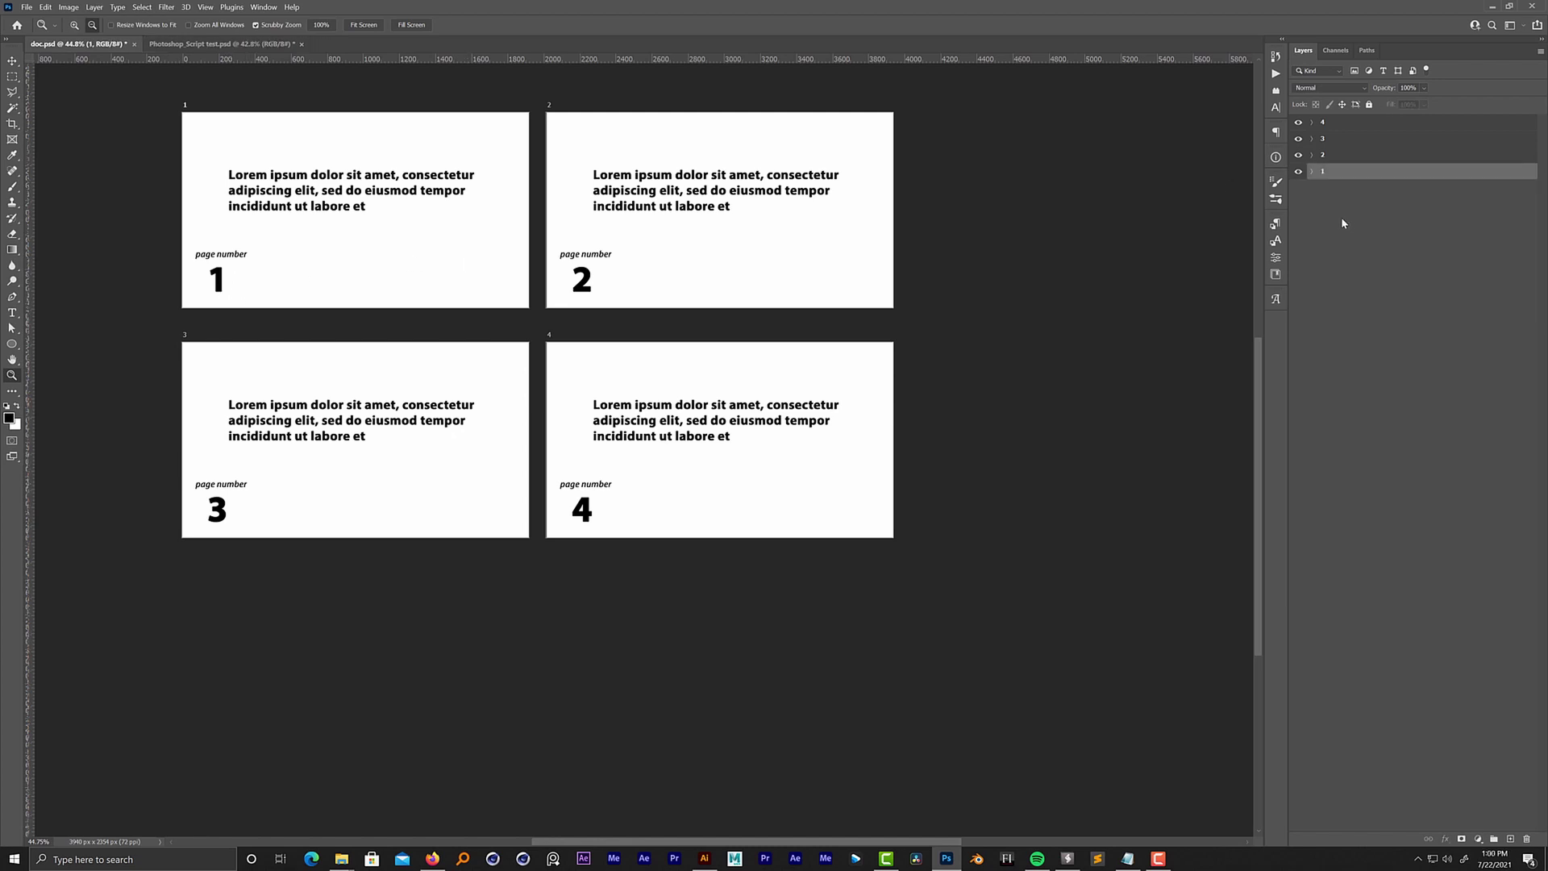
pyautogui.click(1355, 229)
pyautogui.moveTo(665, 319); pyautogui.dragTo(703, 328)
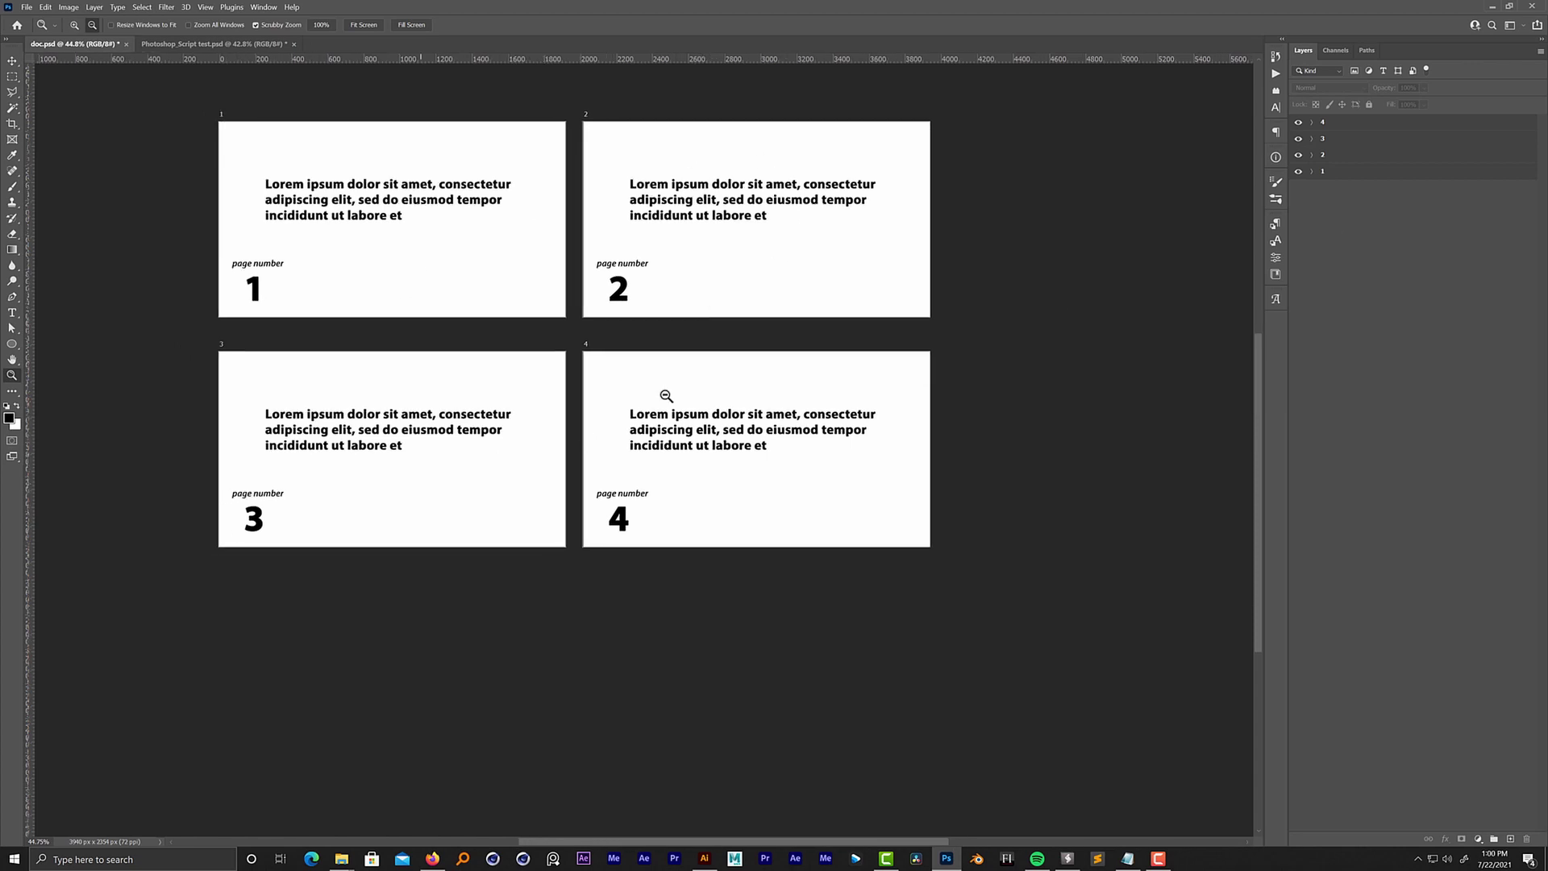
pyautogui.click(1338, 173)
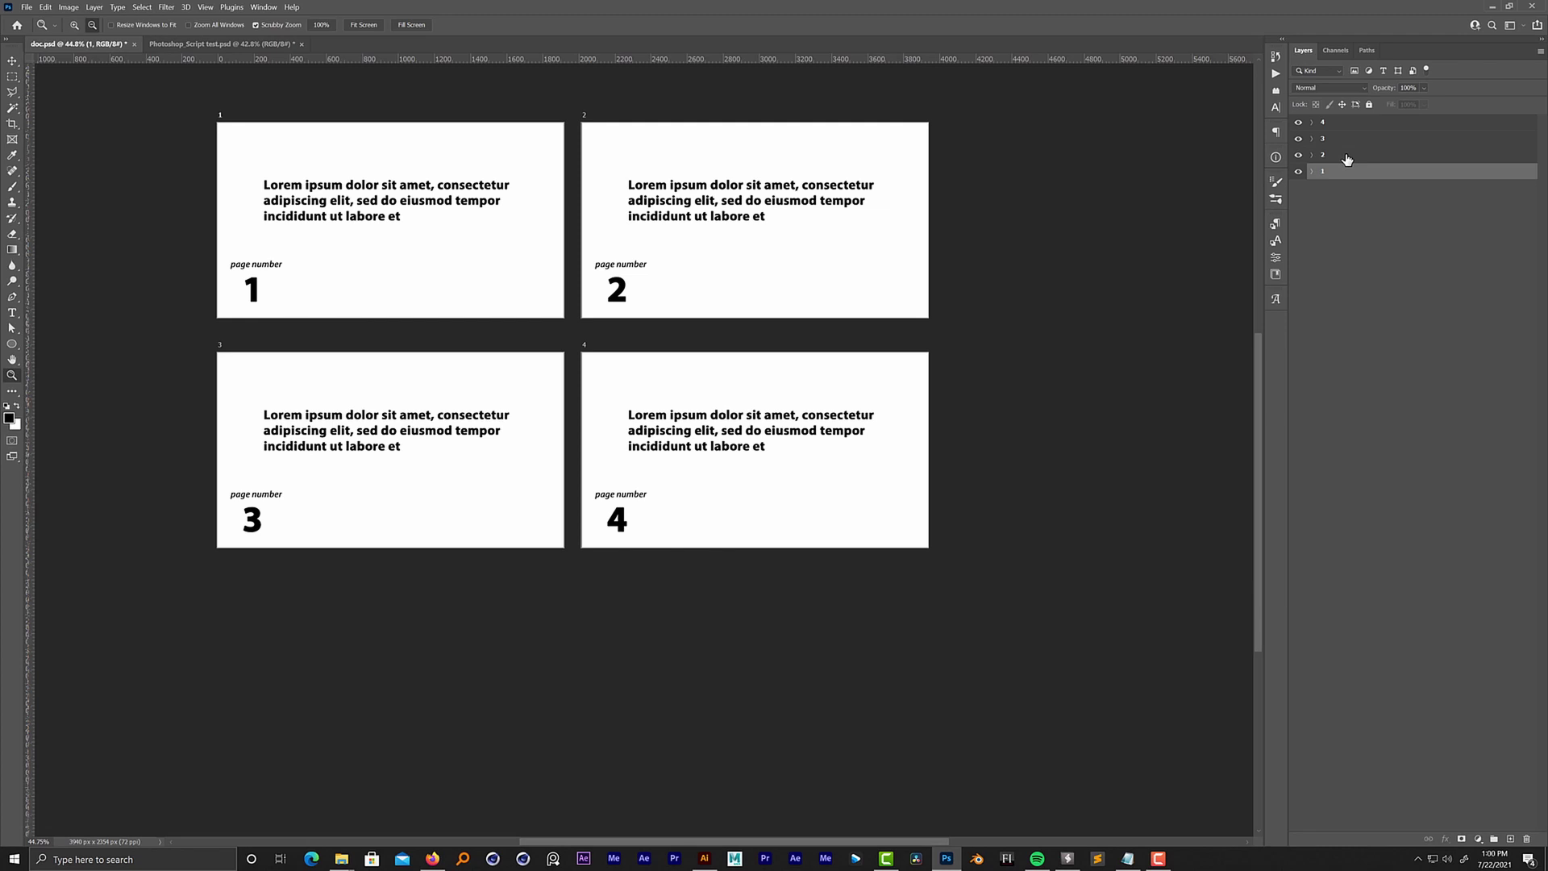
pyautogui.keyDown('shift'); pyautogui.click(1343, 126); pyautogui.keyUp('shift')
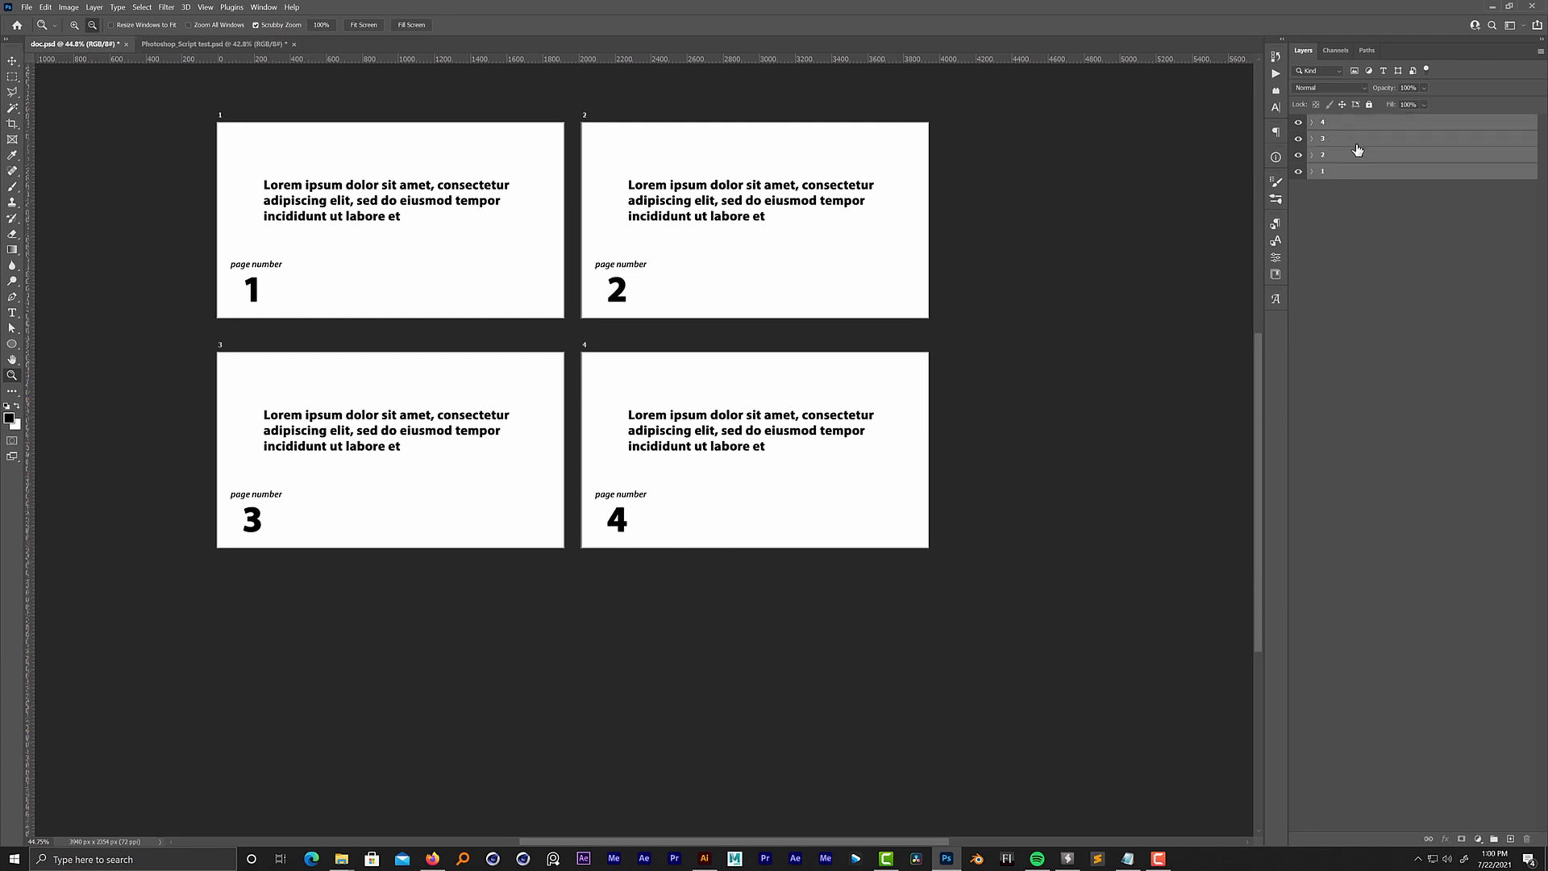
pyautogui.click(1363, 208)
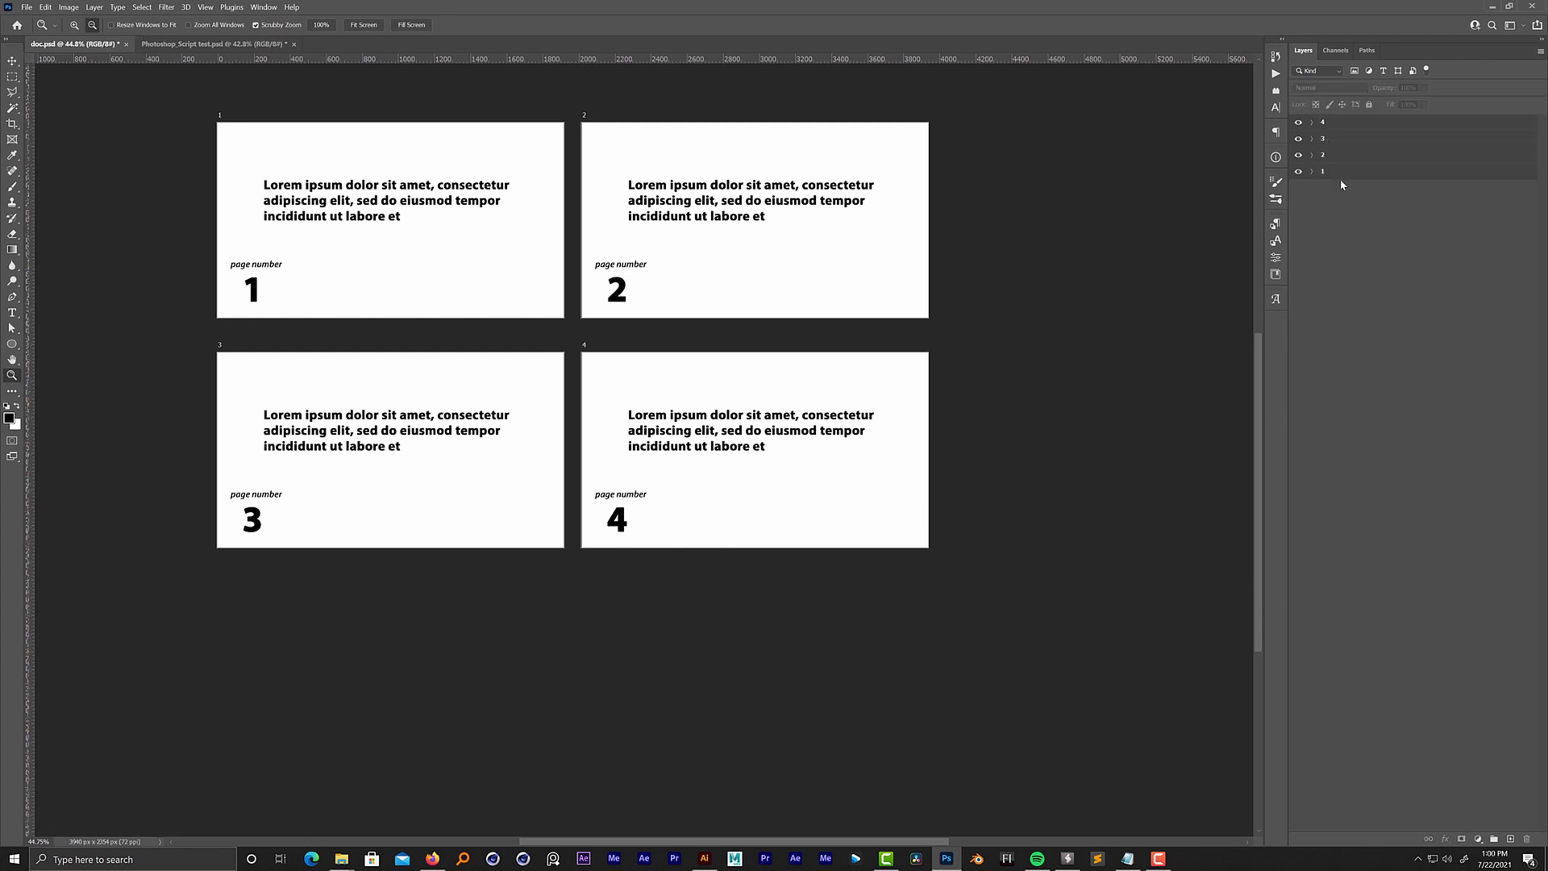
pyautogui.click(1347, 128)
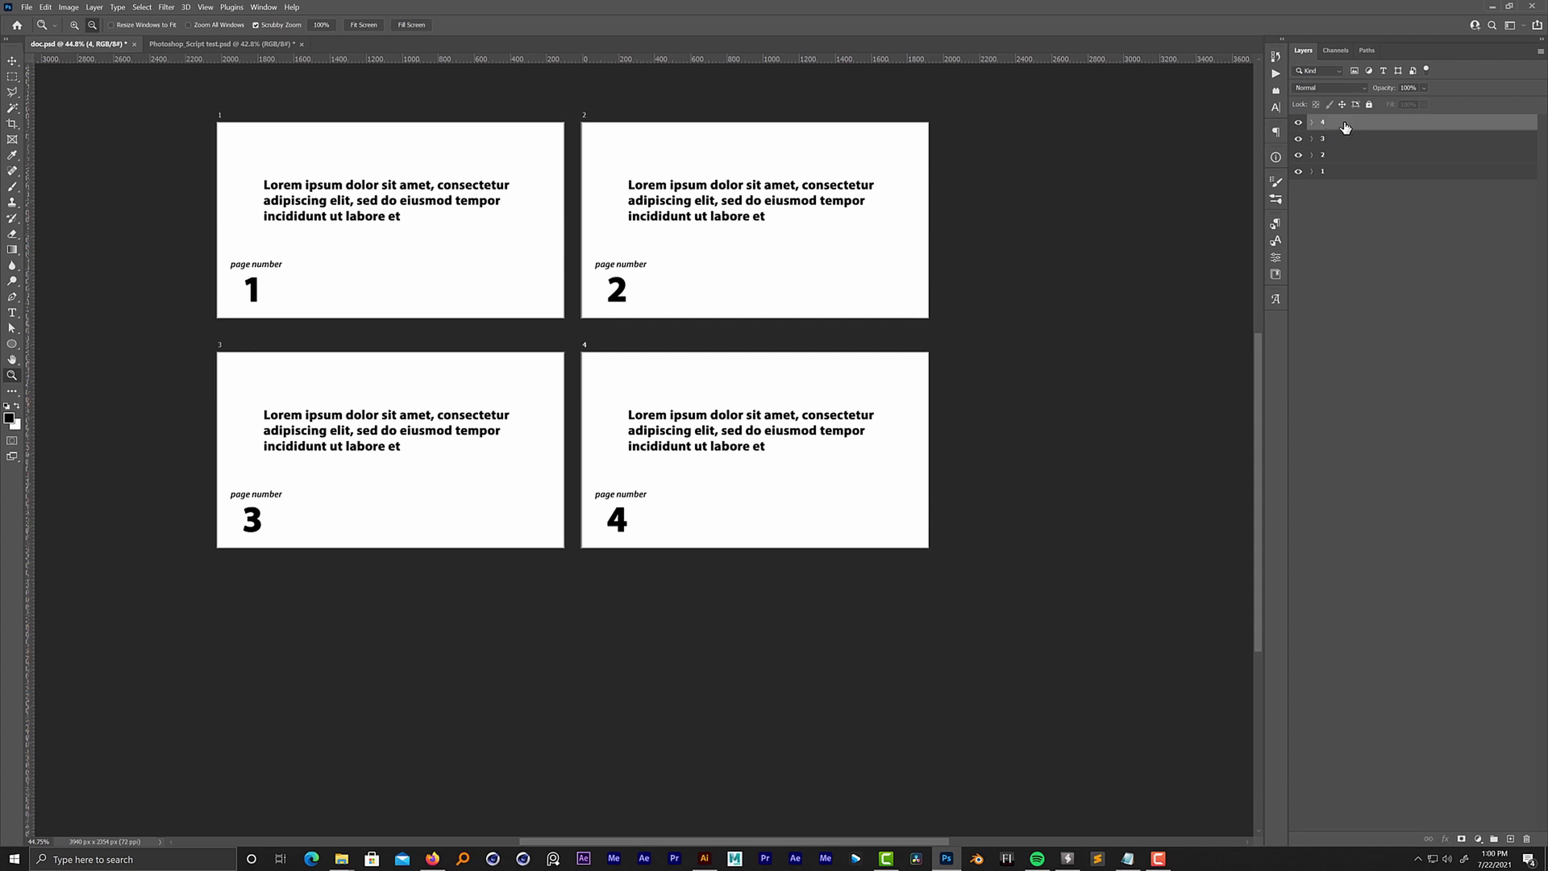
pyautogui.click(1331, 176)
pyautogui.click(1343, 196)
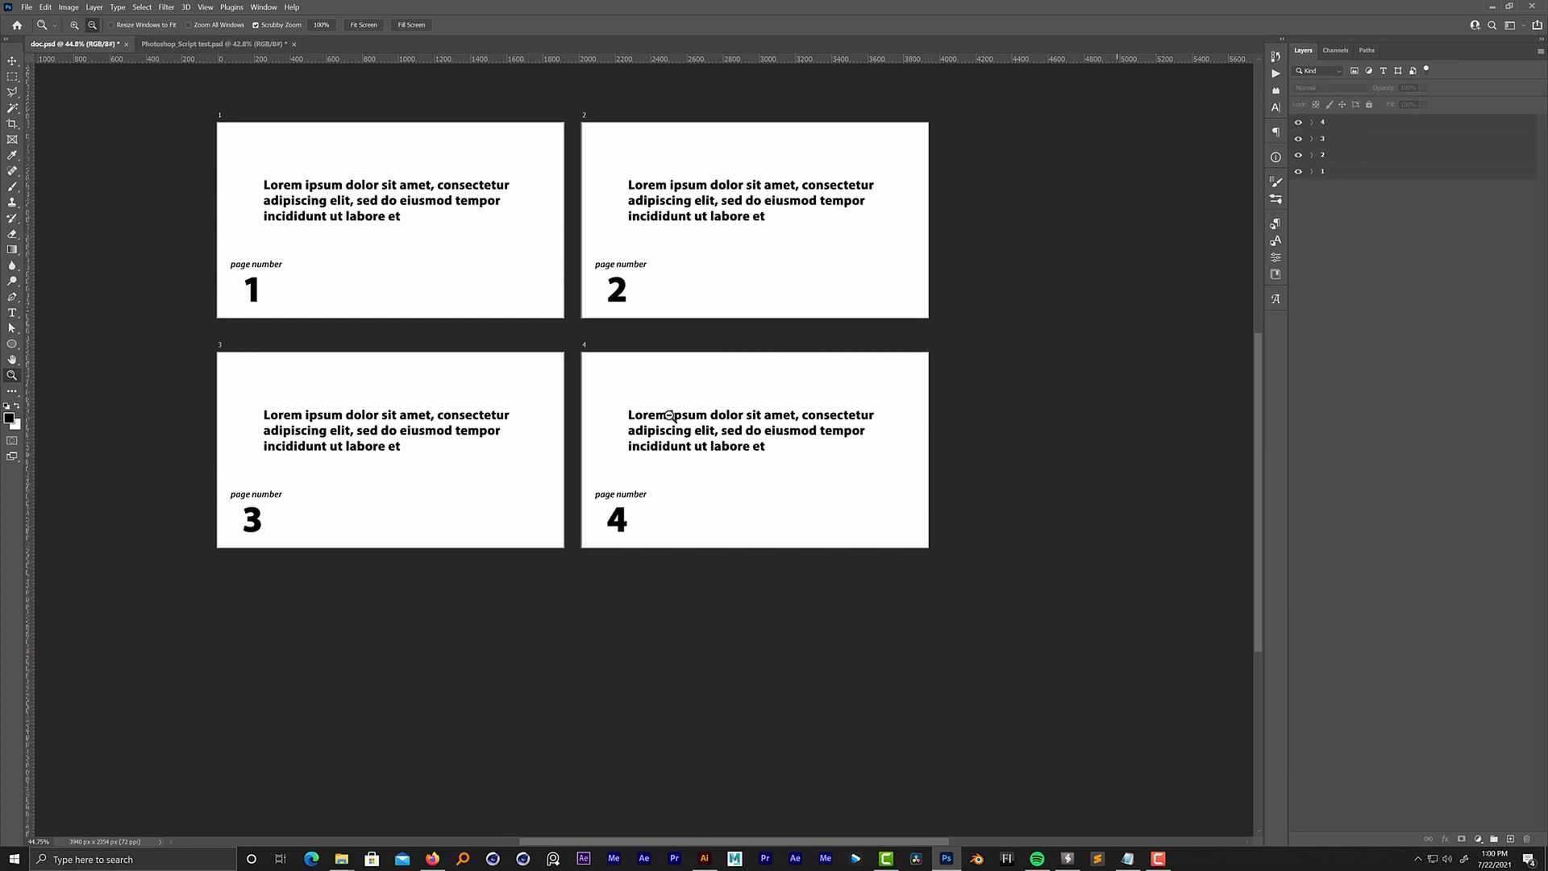
pyautogui.keyDown('alt'); pyautogui.click(714, 405); pyautogui.keyUp('alt')
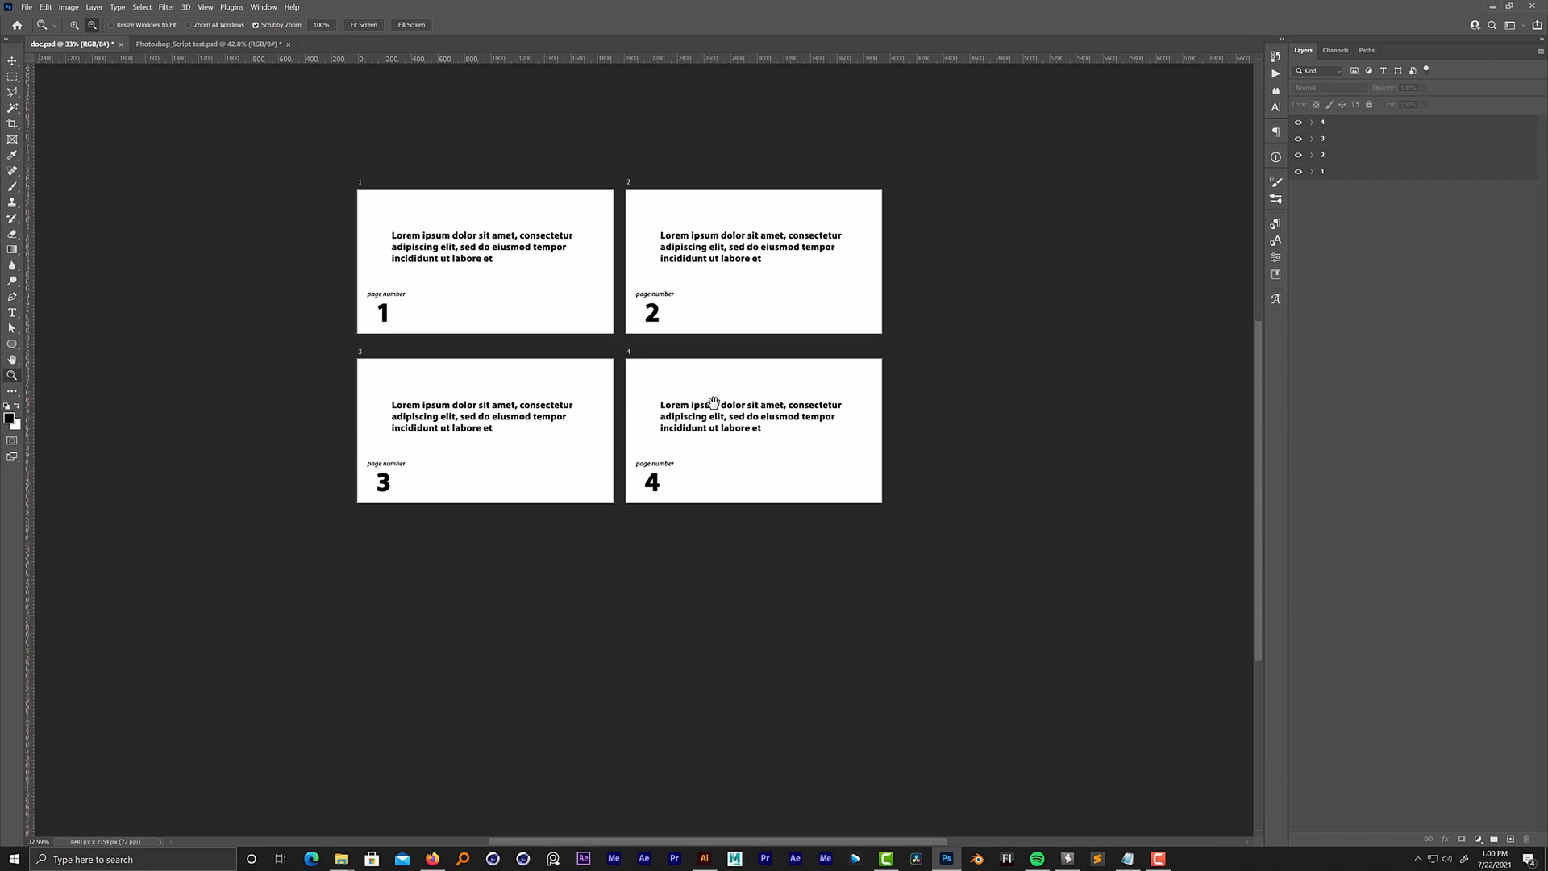
pyautogui.moveTo(821, 308); pyautogui.dragTo(824, 297)
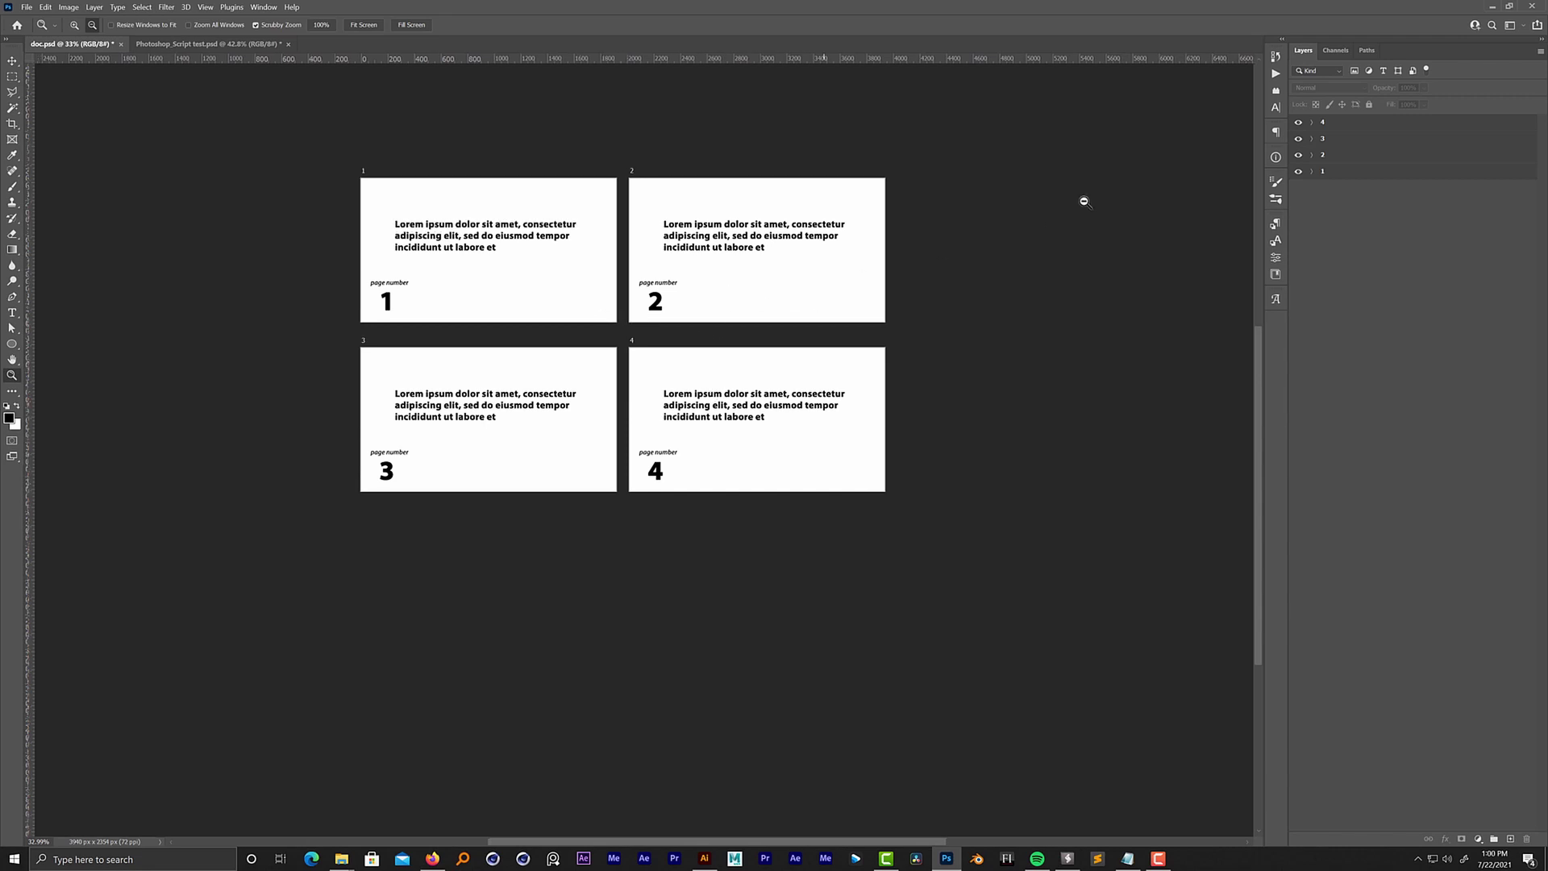
# Move artboard 2 directly below artboard 3 on the canvas and to the top of the layer stack, leaving nothing selected
pyautogui.click(1328, 131)
pyautogui.click(1326, 155)
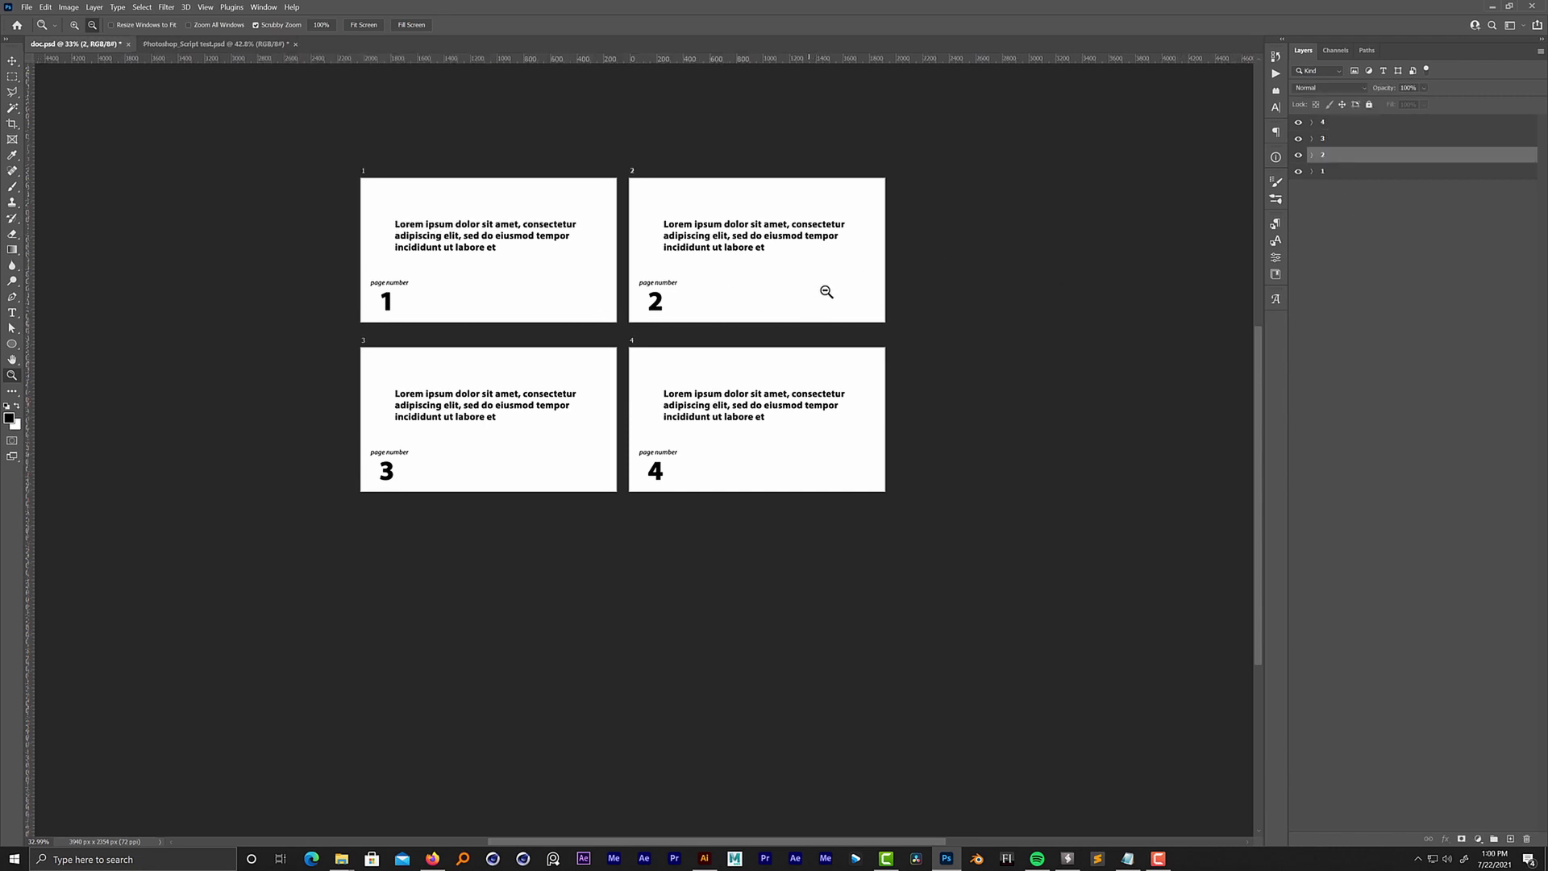
pyautogui.press('v')
pyautogui.moveTo(636, 170); pyautogui.dragTo(343, 493)
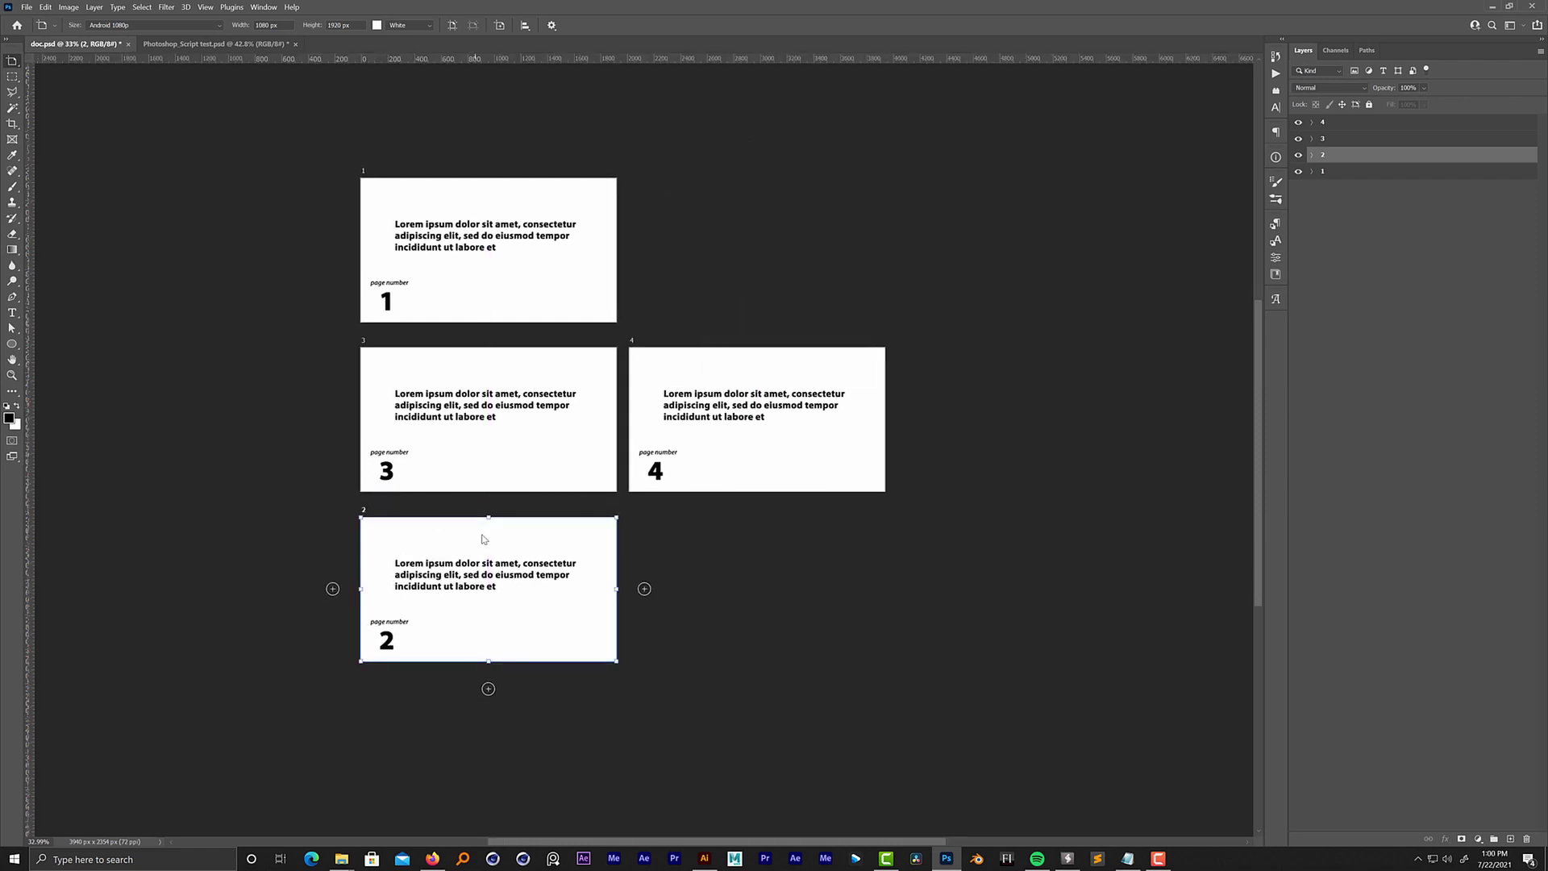
pyautogui.moveTo(717, 503); pyautogui.dragTo(720, 487)
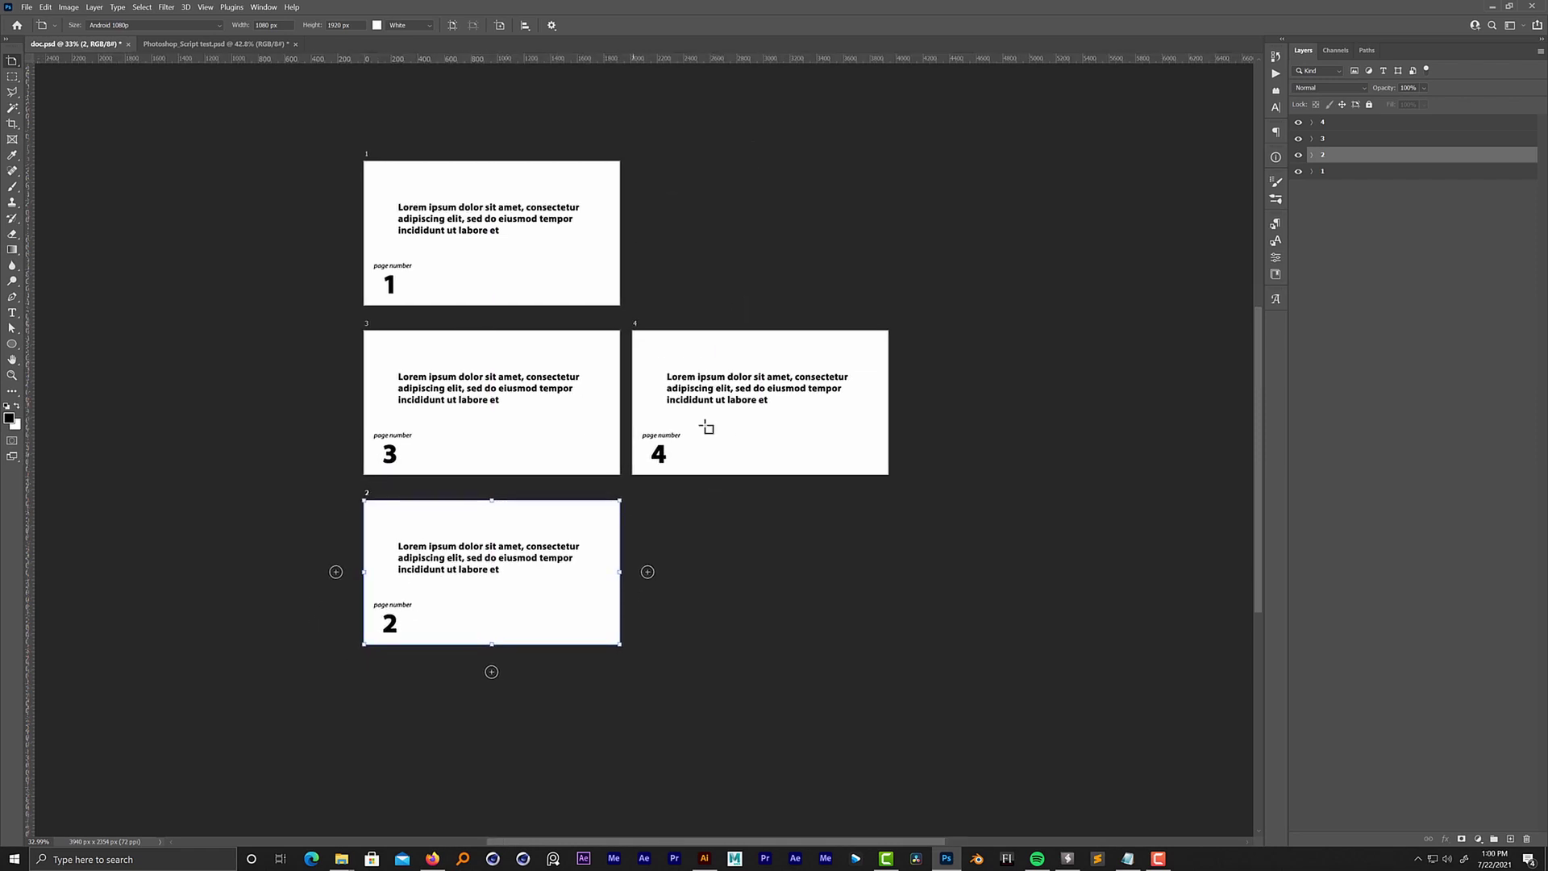
pyautogui.click(1403, 186)
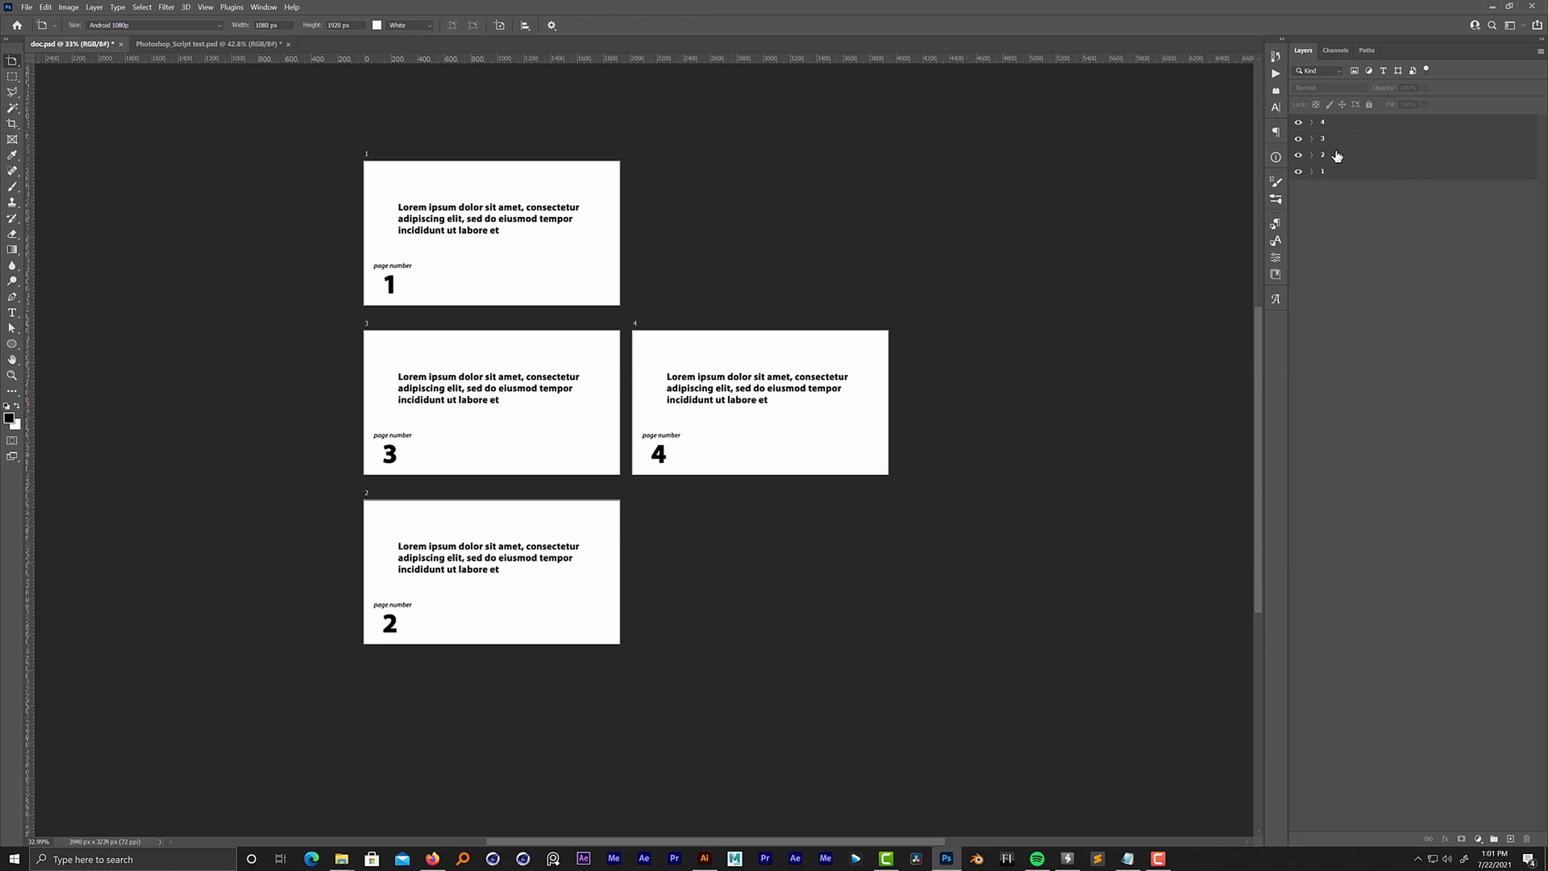
pyautogui.moveTo(1338, 149); pyautogui.dragTo(1339, 121)
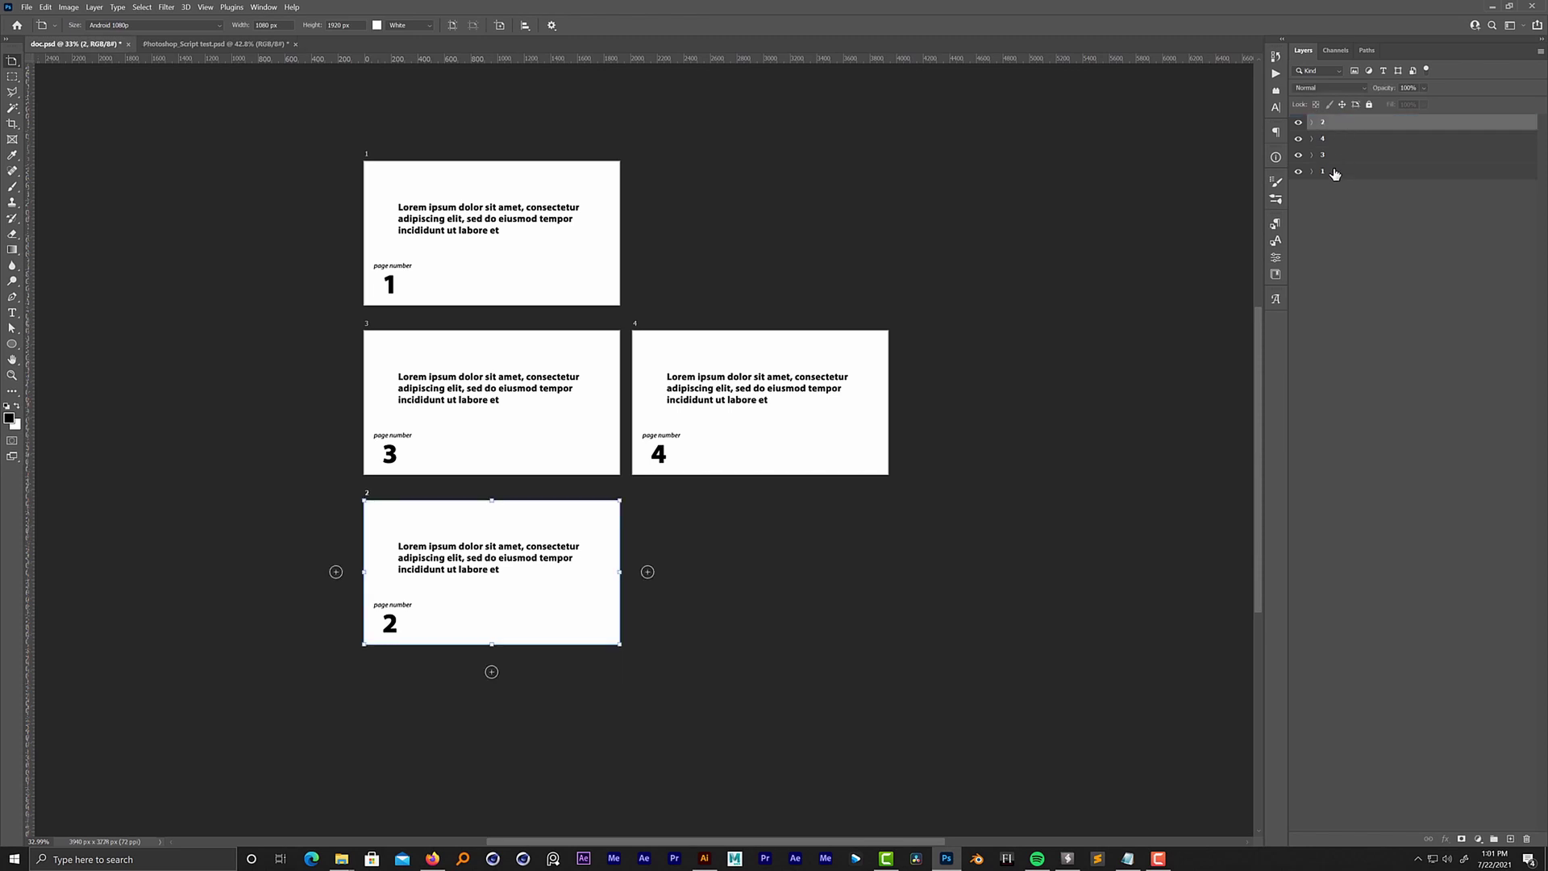
pyautogui.click(1345, 199)
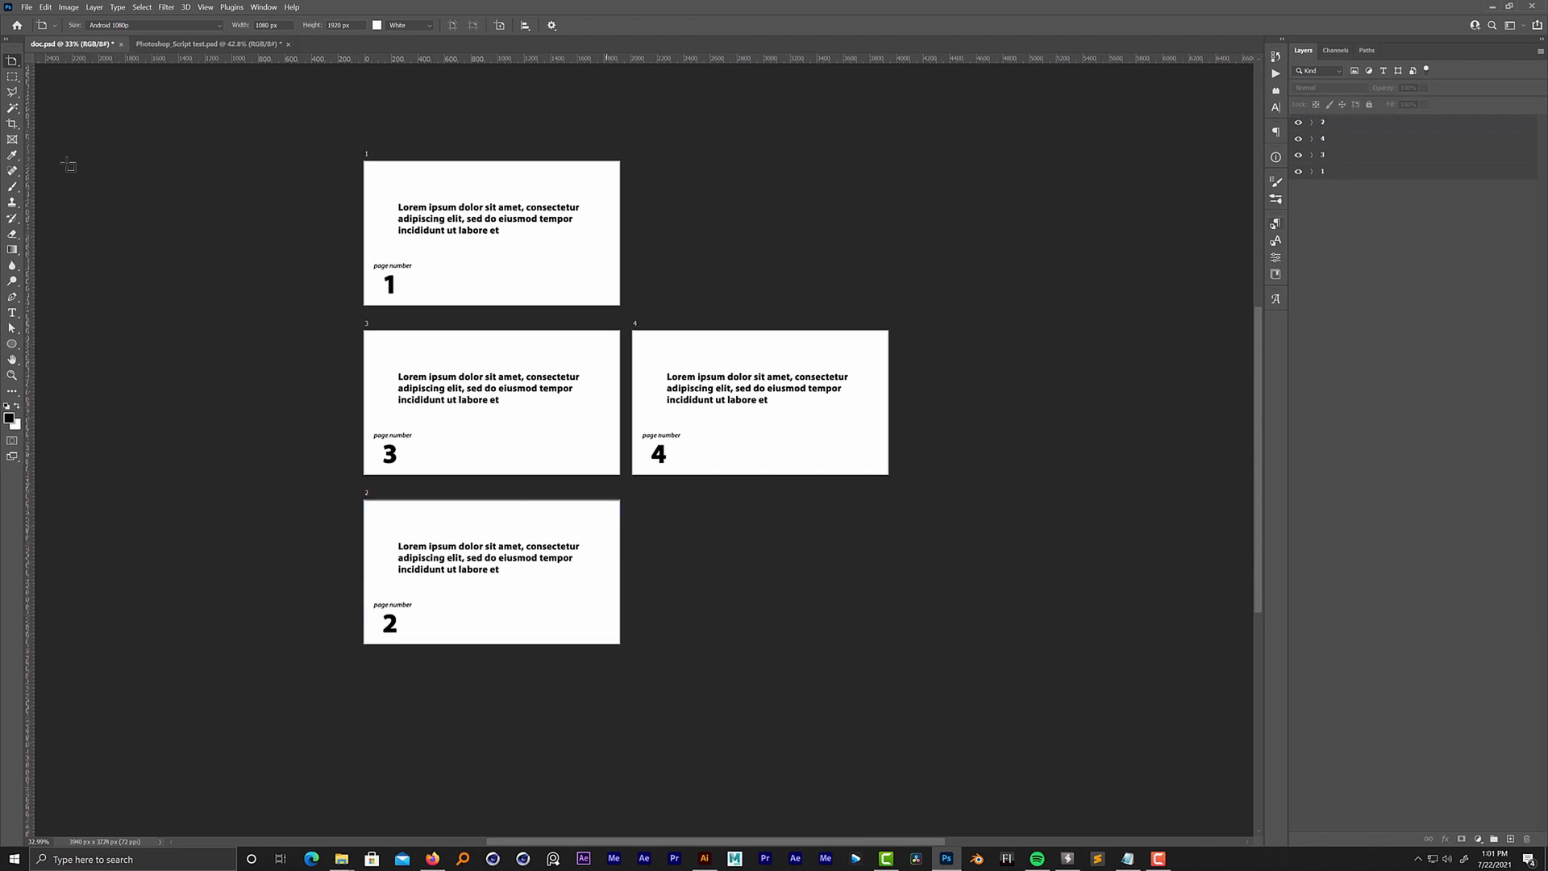
# Run "Artboards and page numbers.jsx" on the reordered artboards, then undo back to the original two-by-two artboard layout
pyautogui.click(23, 8)
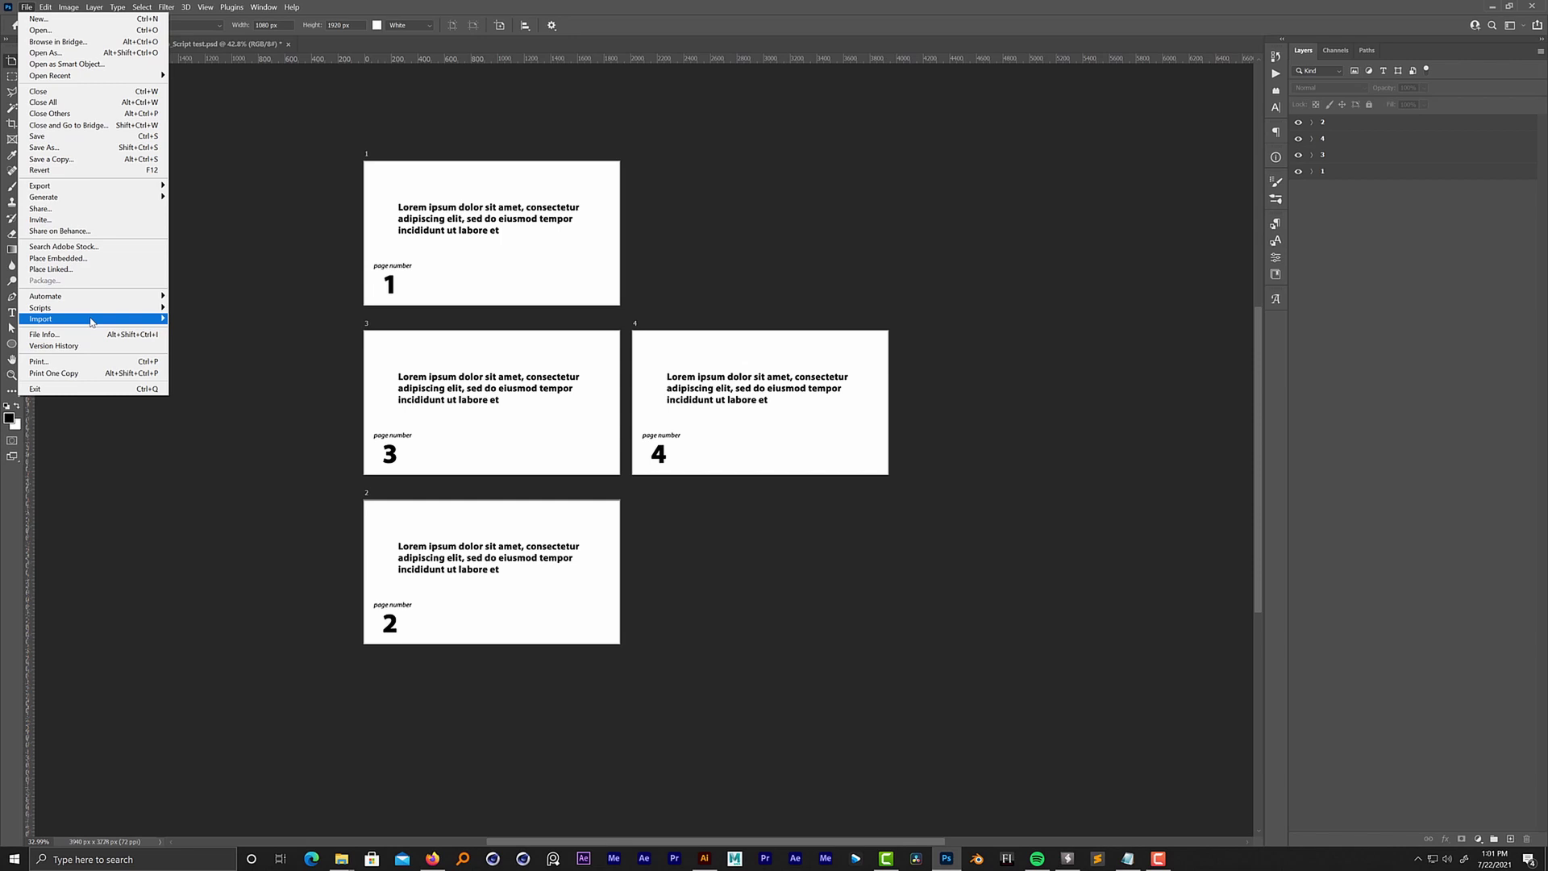
pyautogui.moveTo(103, 308)
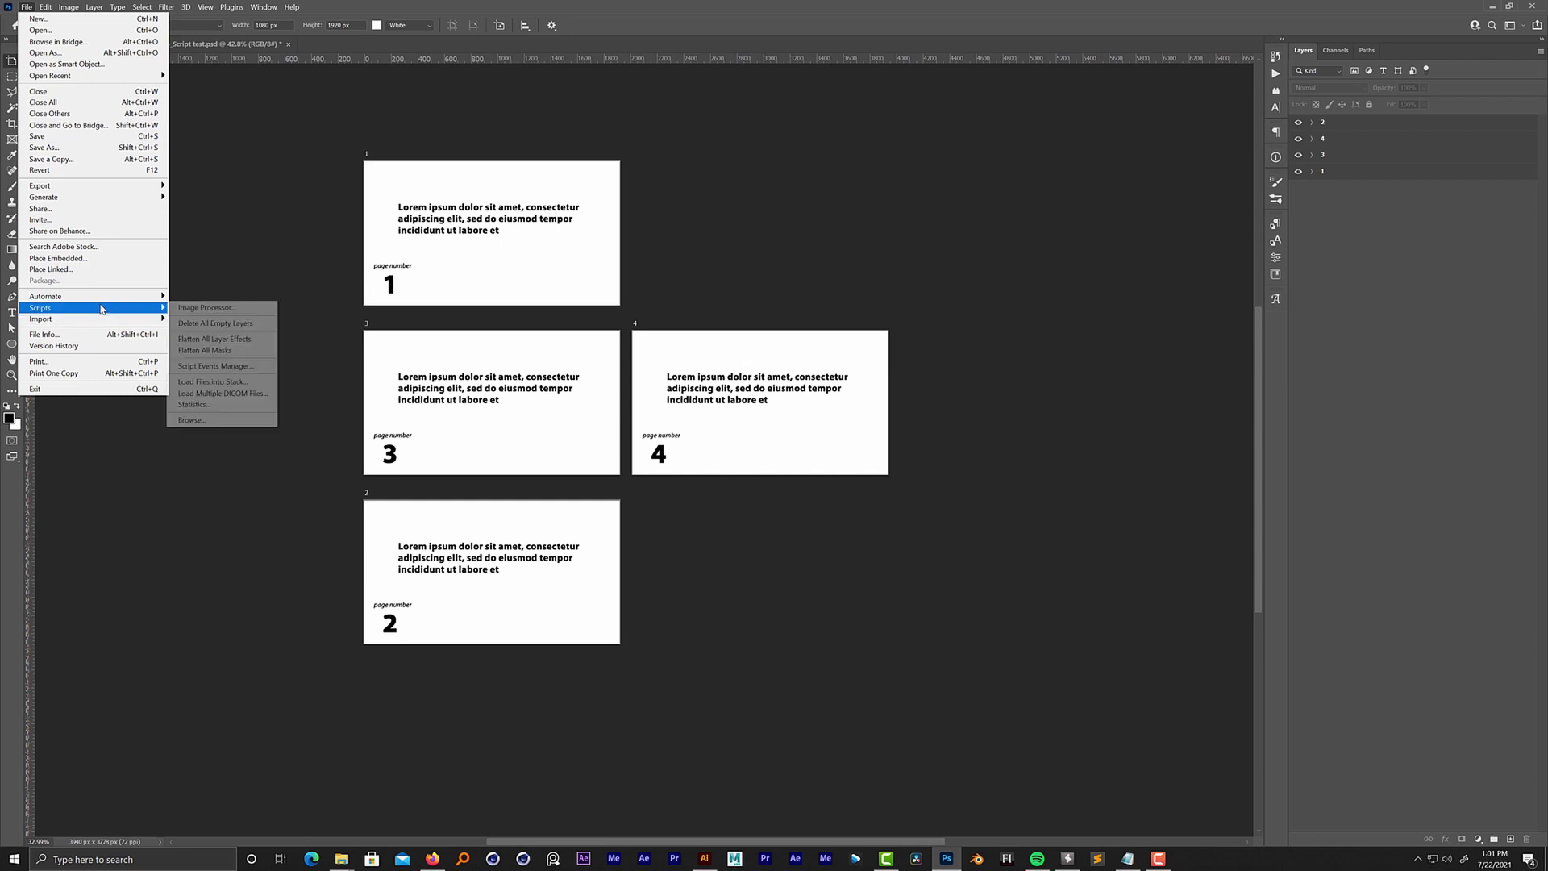
pyautogui.click(192, 420)
pyautogui.click(282, 114)
pyautogui.click(319, 246)
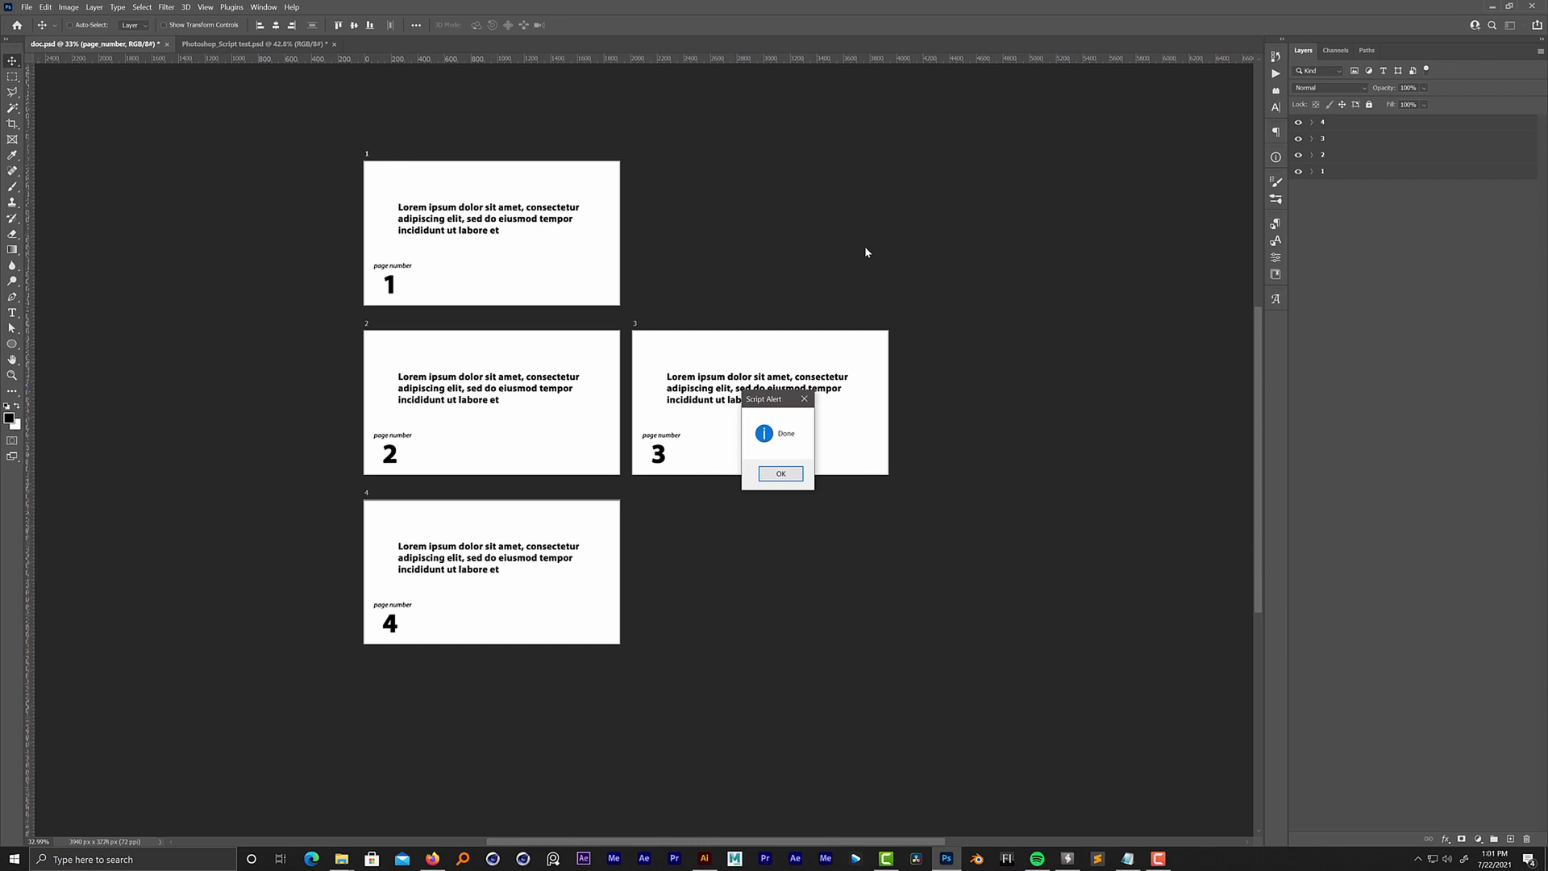
pyautogui.click(780, 476)
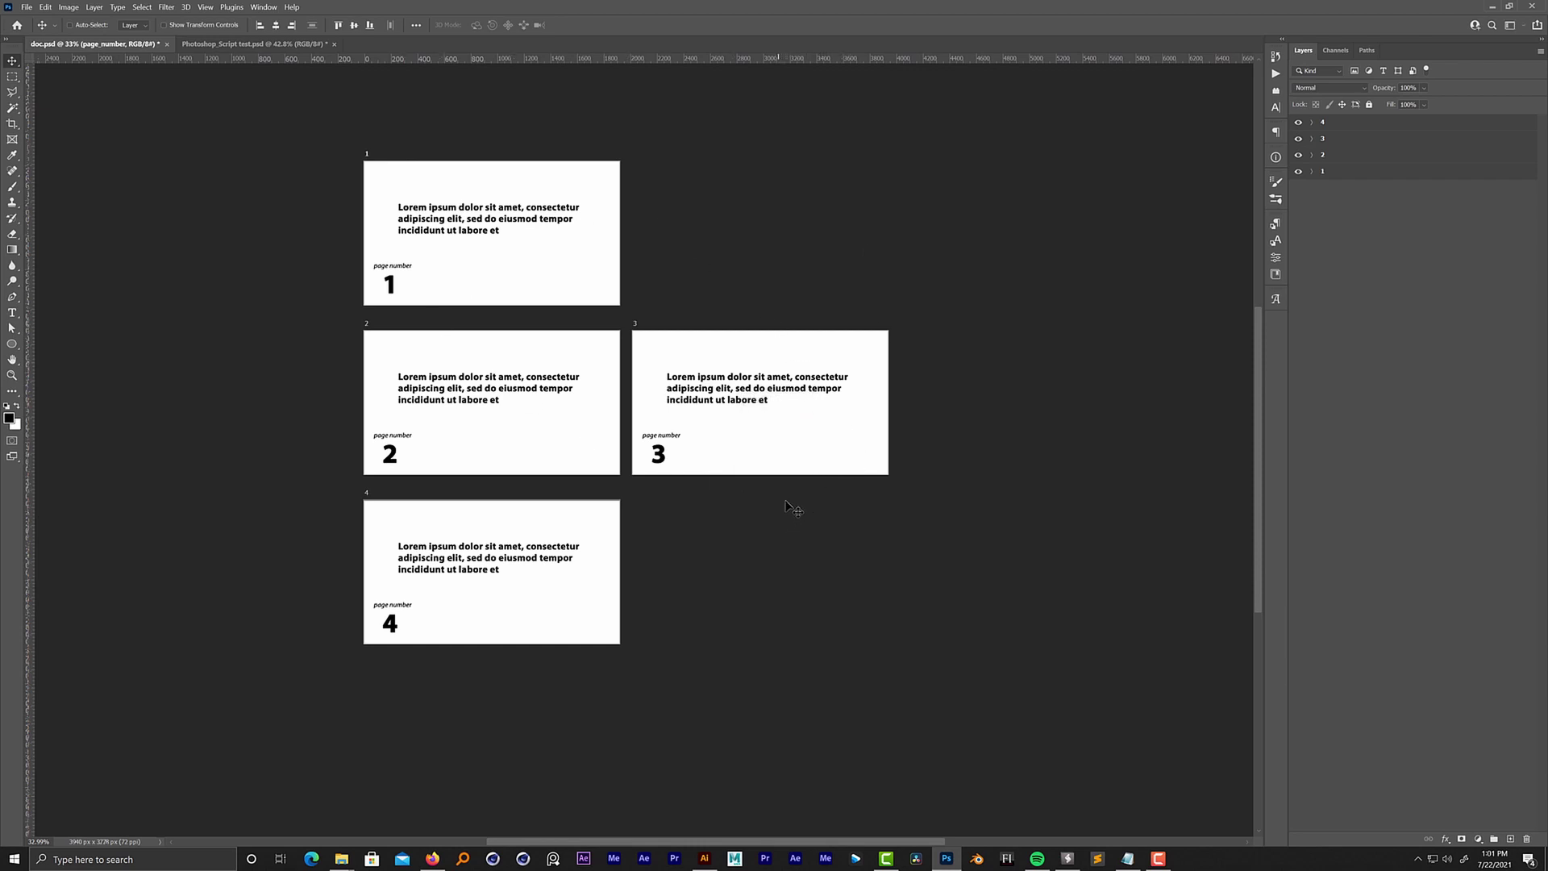
pyautogui.hotkey('ctrl', 'z')
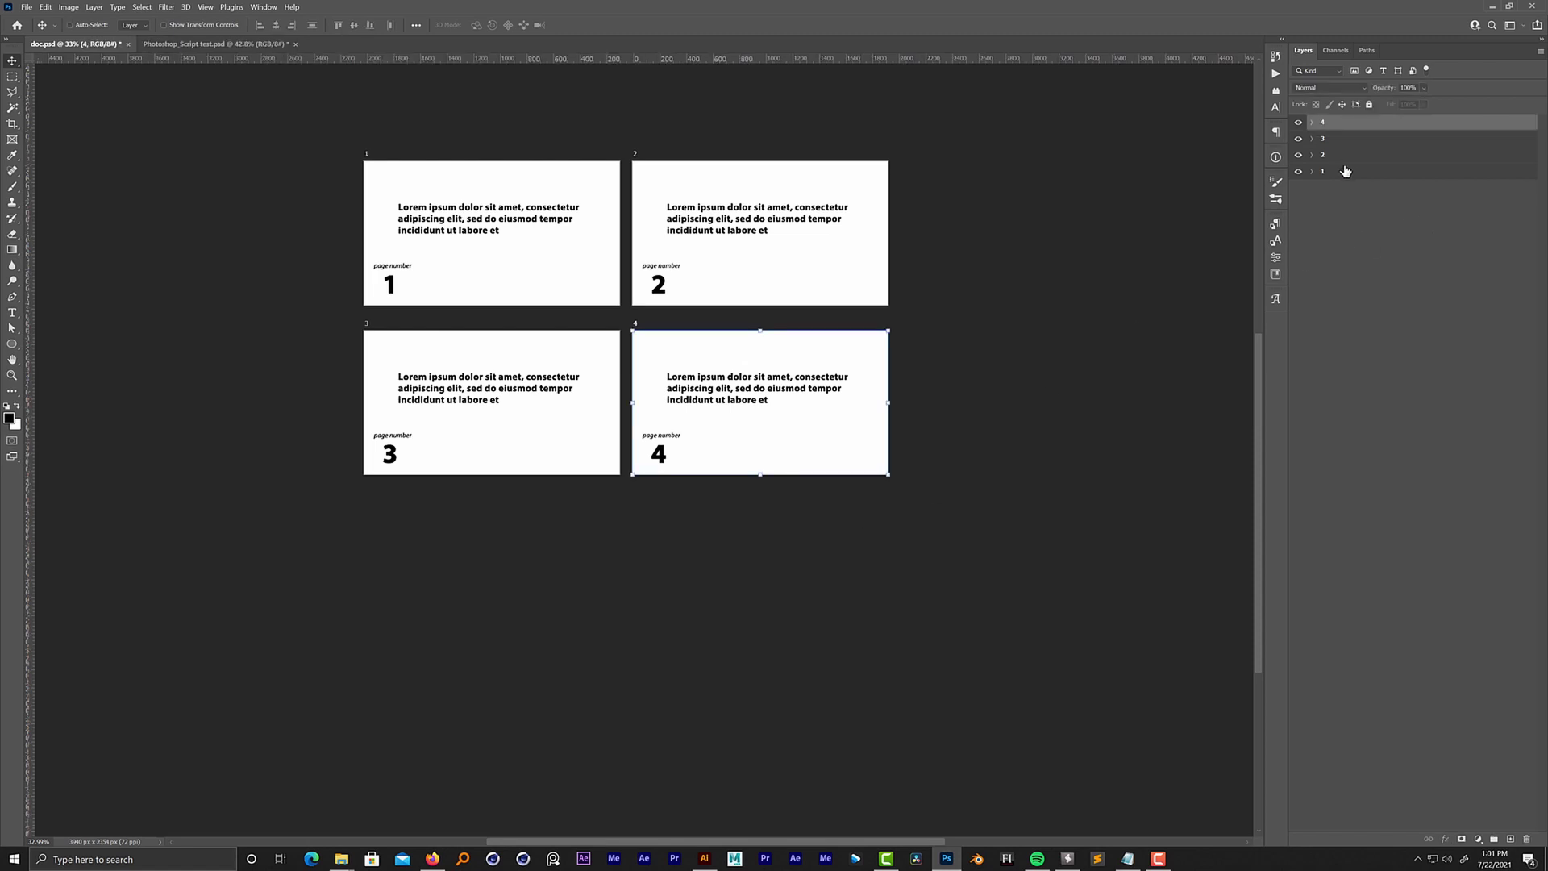
# Duplicate the four artboards twice downward, and copy the resulting twelve-artboard block twice to the right to form a six-by-six grid
pyautogui.moveTo(873, 412); pyautogui.dragTo(638, 296)
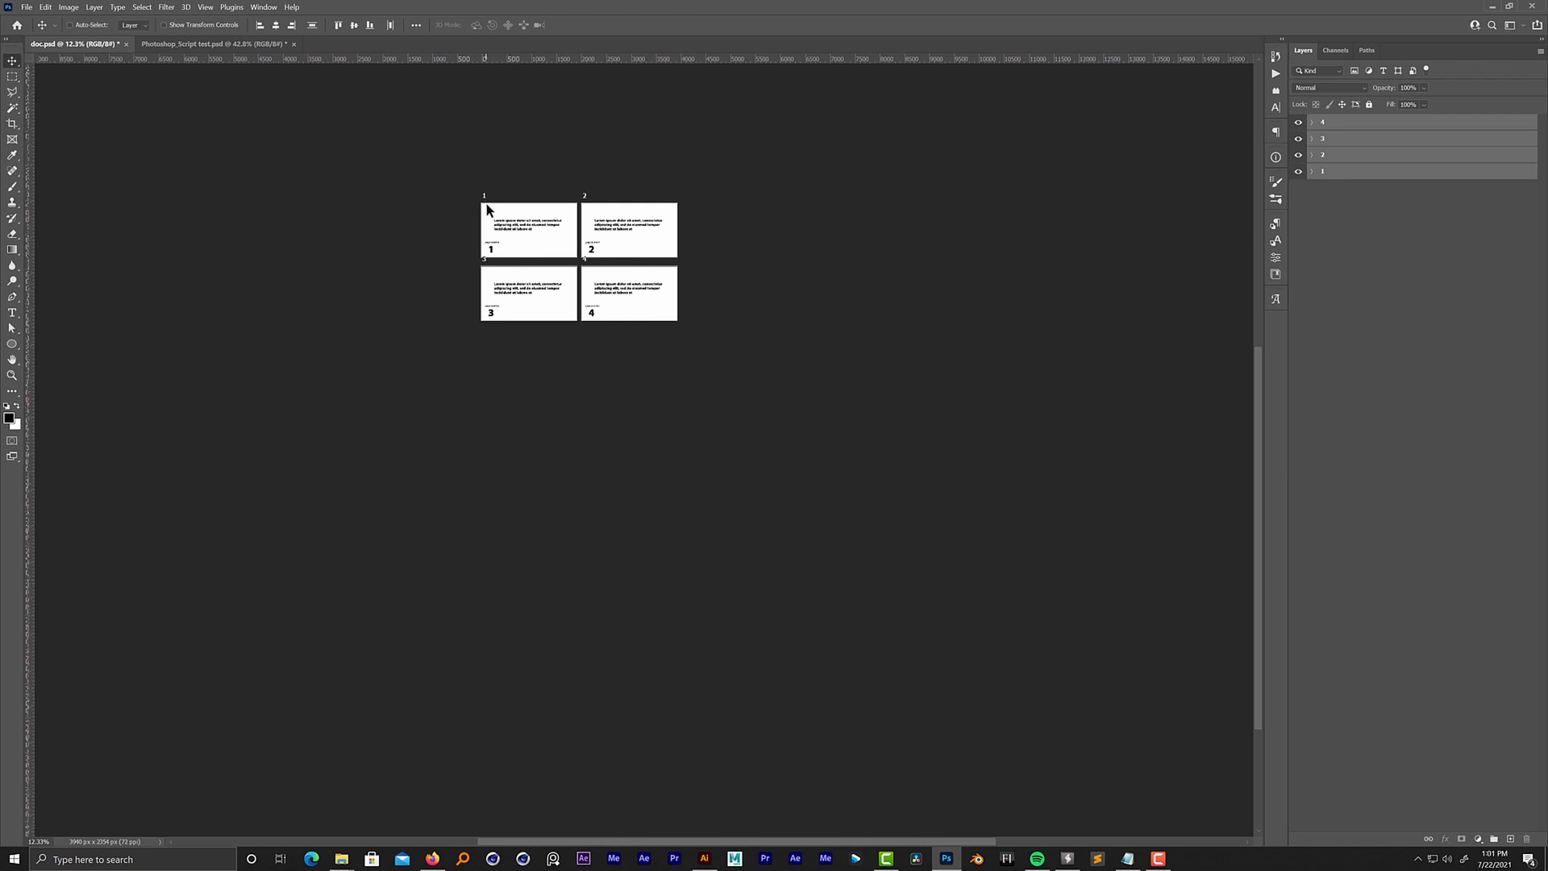
pyautogui.moveTo(484, 198); pyautogui.dragTo(482, 455)
pyautogui.click(1378, 123)
pyautogui.keyDown('shift'); pyautogui.click(1343, 304); pyautogui.keyUp('shift')
pyautogui.press('v')
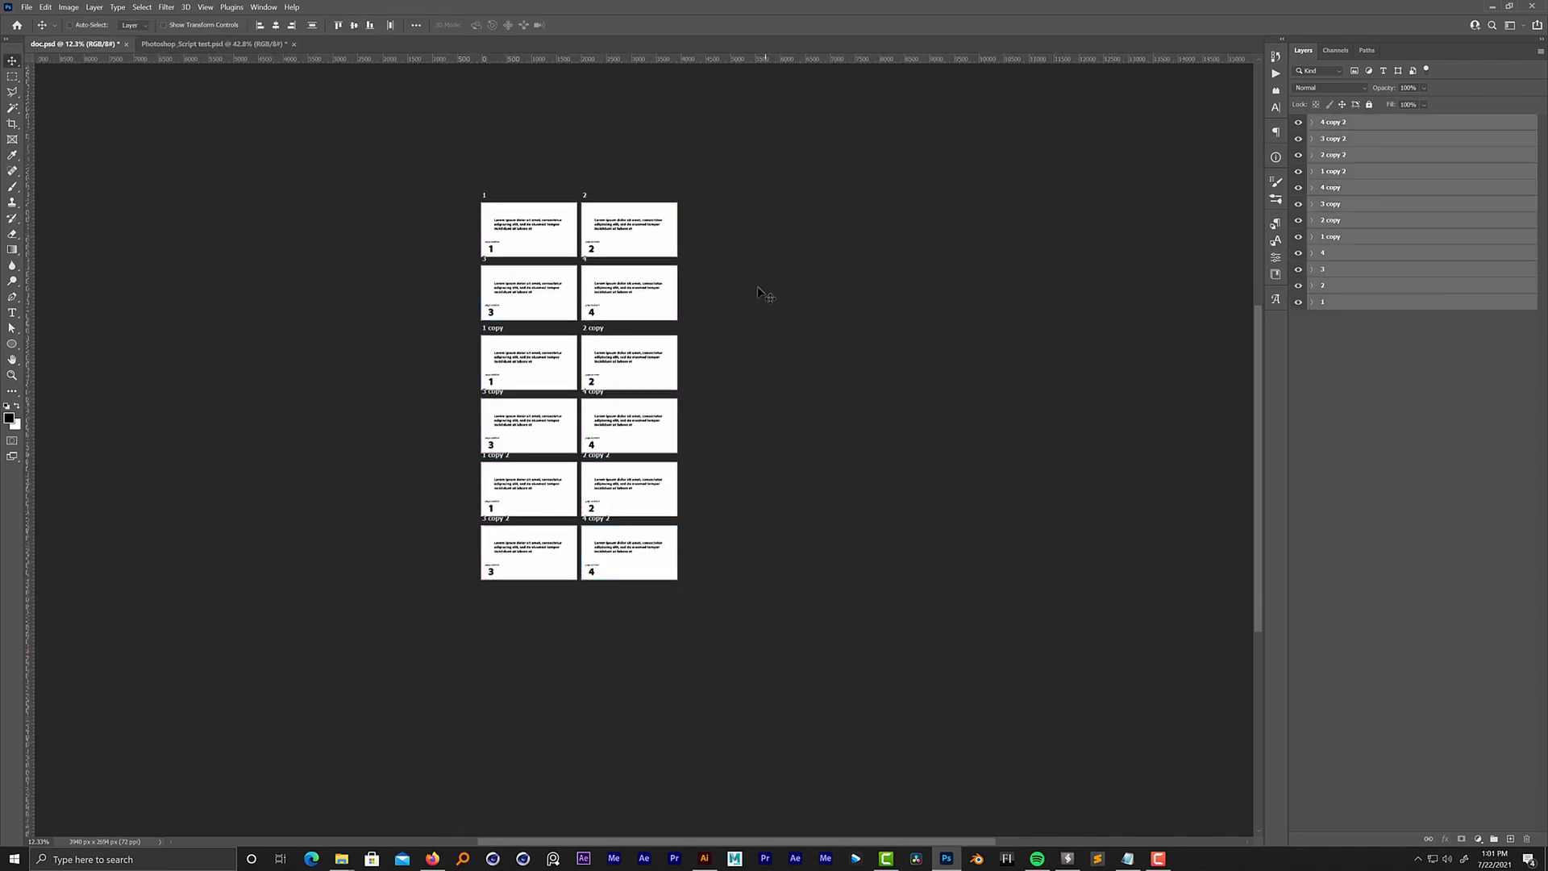
pyautogui.moveTo(485, 196); pyautogui.dragTo(920, 216)
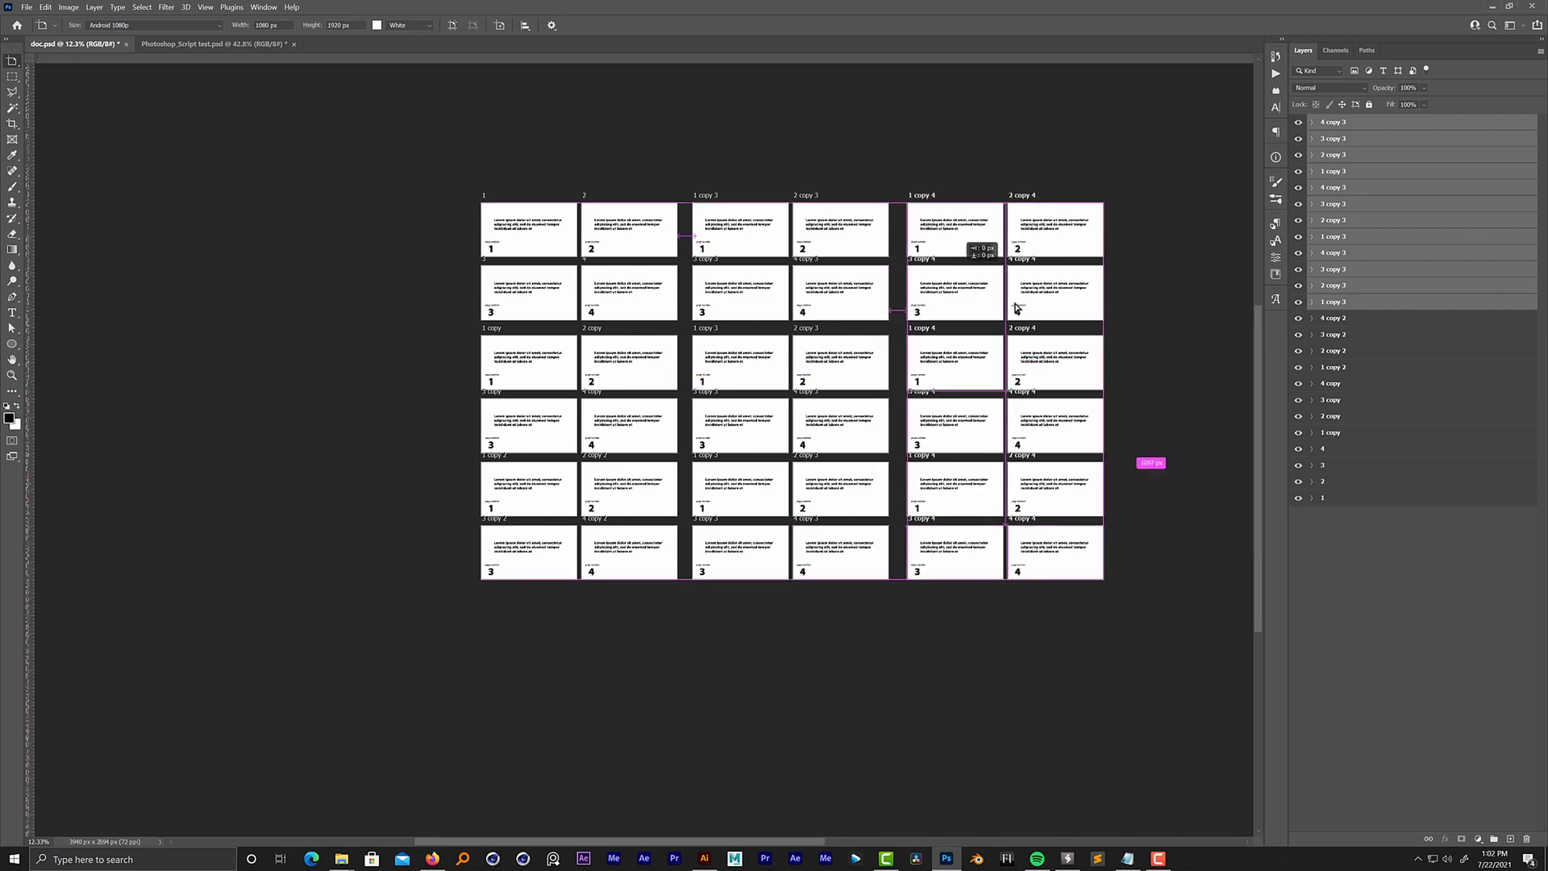
pyautogui.moveTo(1017, 307); pyautogui.dragTo(1016, 306)
# Examine the names, page numbers and stacking order of the duplicated artboards, leaving no layer selected
pyautogui.press('z')
pyautogui.moveTo(643, 320); pyautogui.dragTo(649, 315)
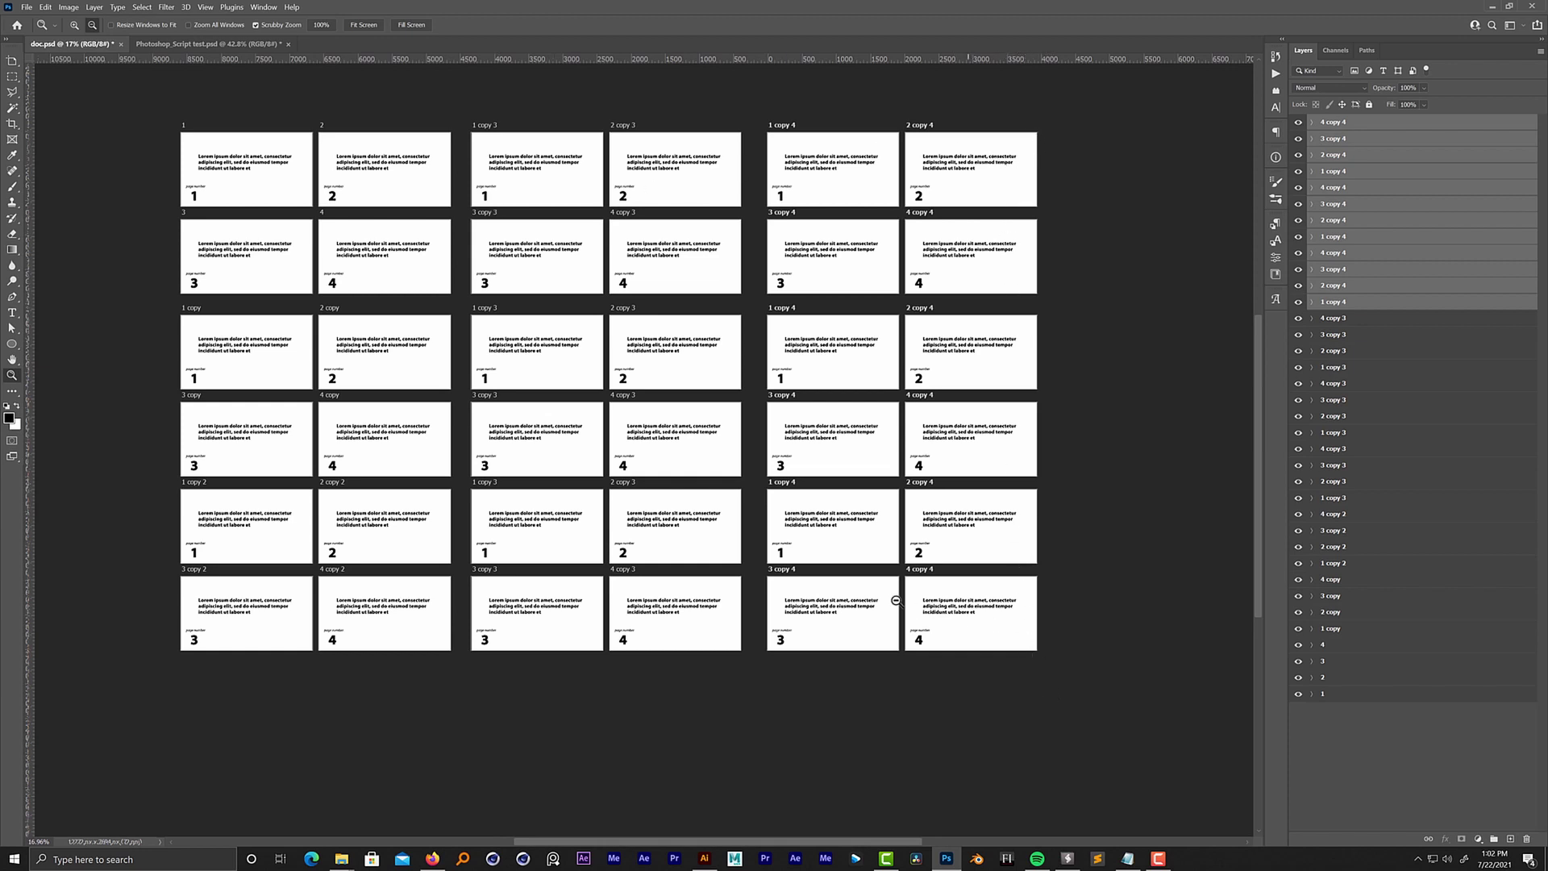
pyautogui.moveTo(822, 539); pyautogui.dragTo(796, 538)
pyautogui.moveTo(935, 534); pyautogui.dragTo(936, 541)
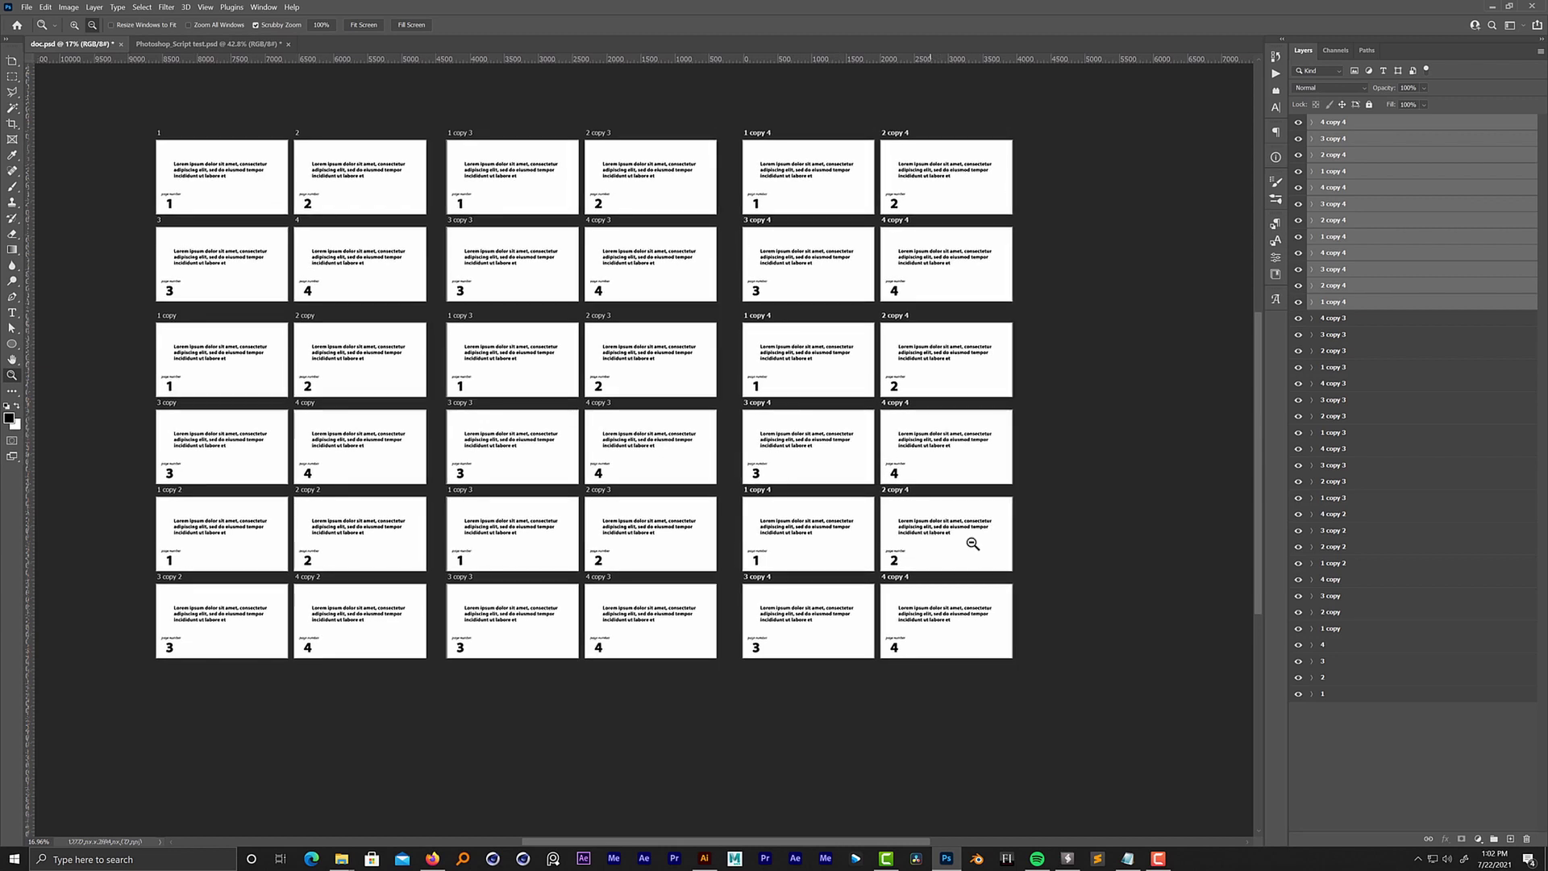
pyautogui.click(1375, 732)
pyautogui.click(1341, 698)
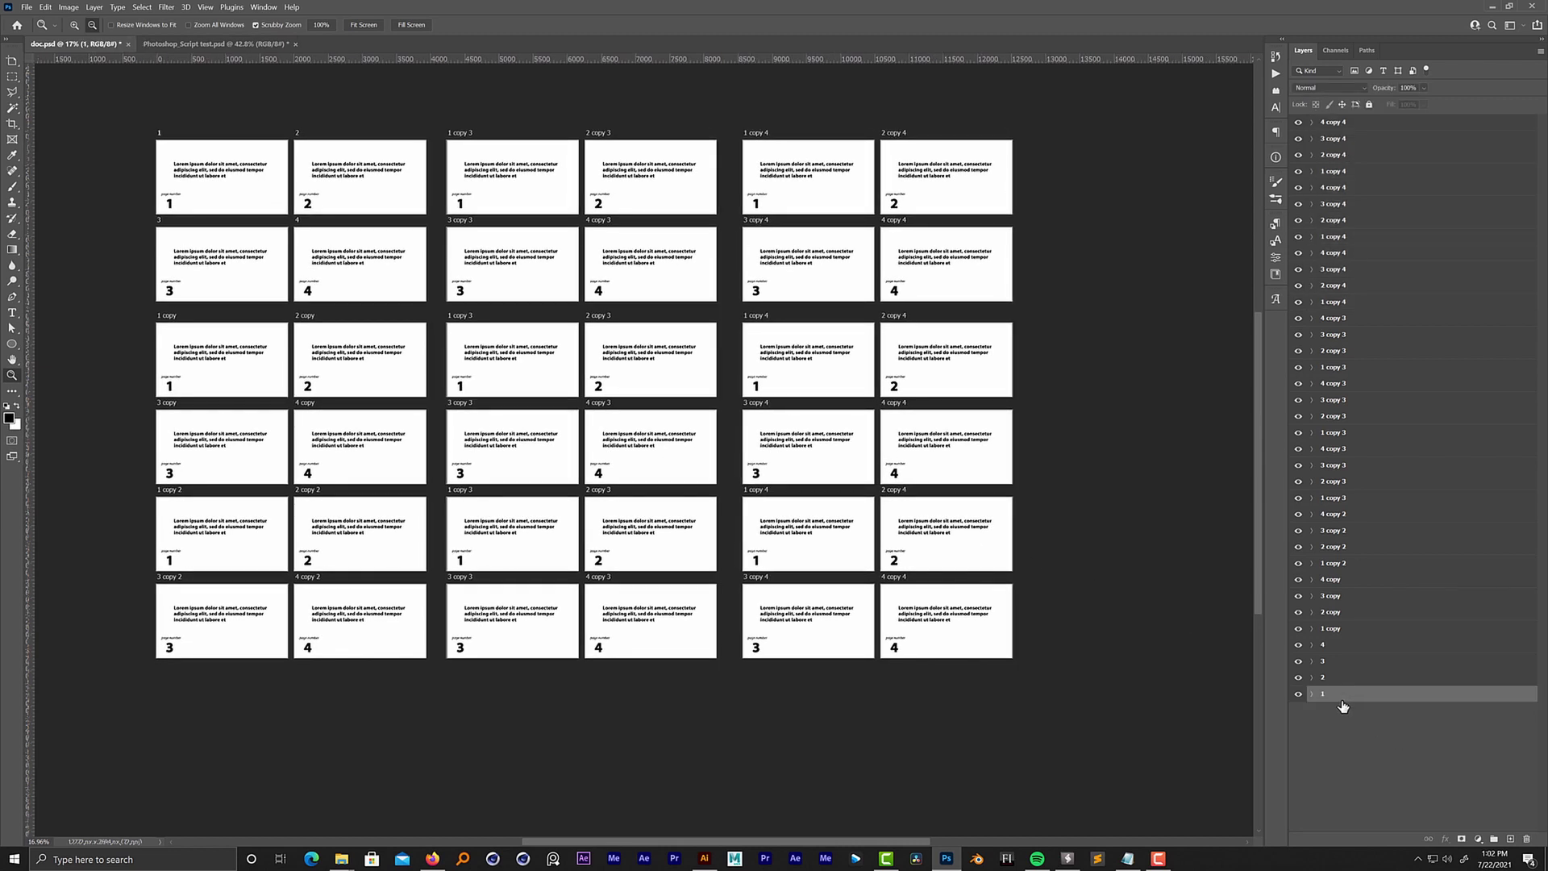
pyautogui.click(1346, 737)
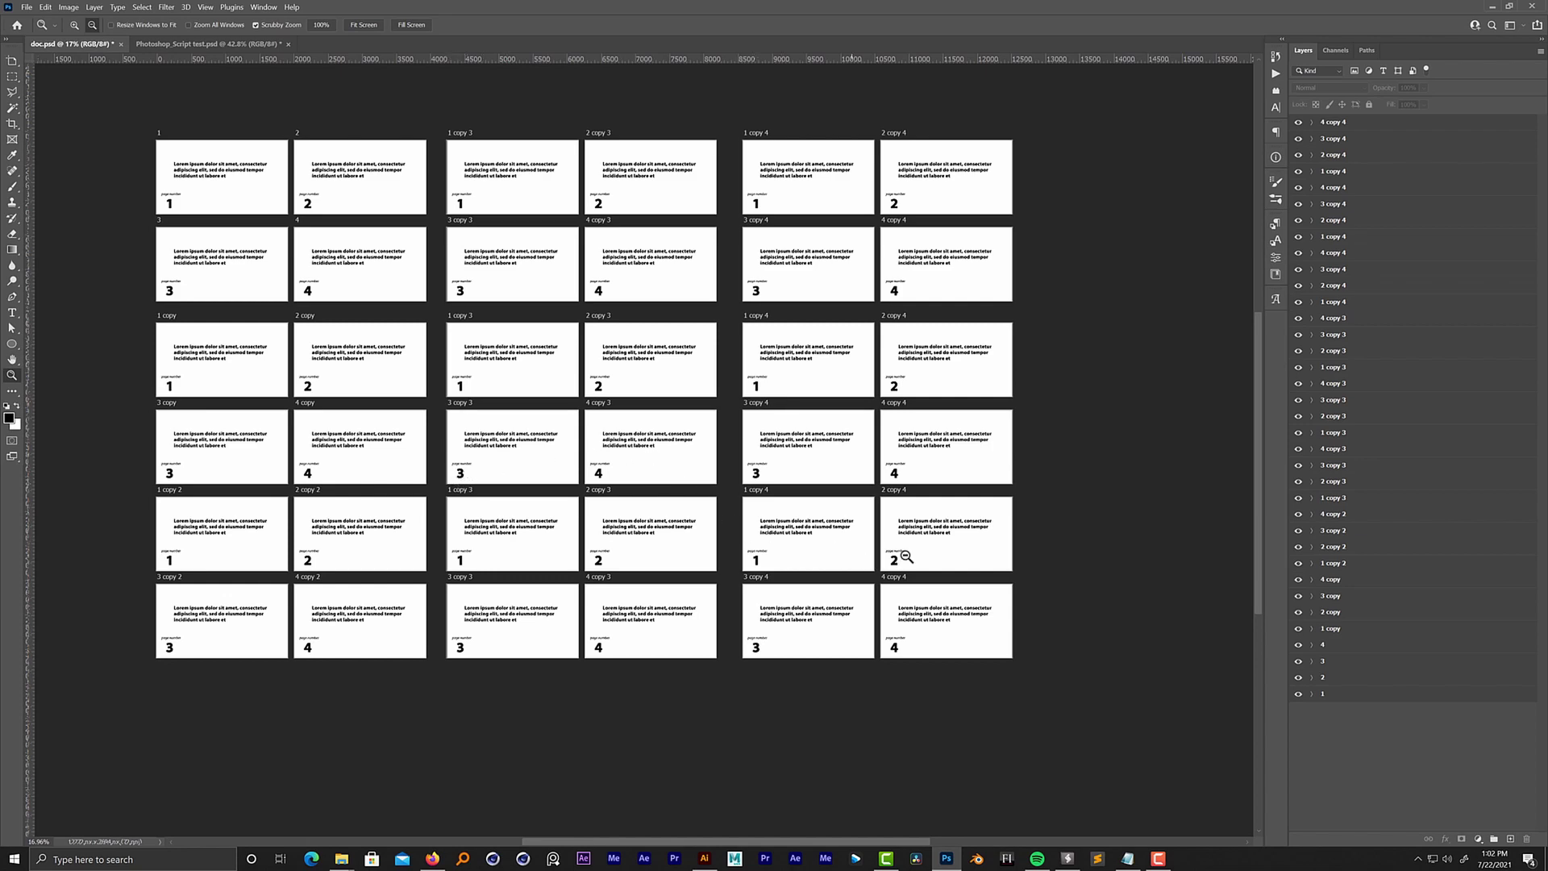
pyautogui.moveTo(891, 548); pyautogui.dragTo(906, 564)
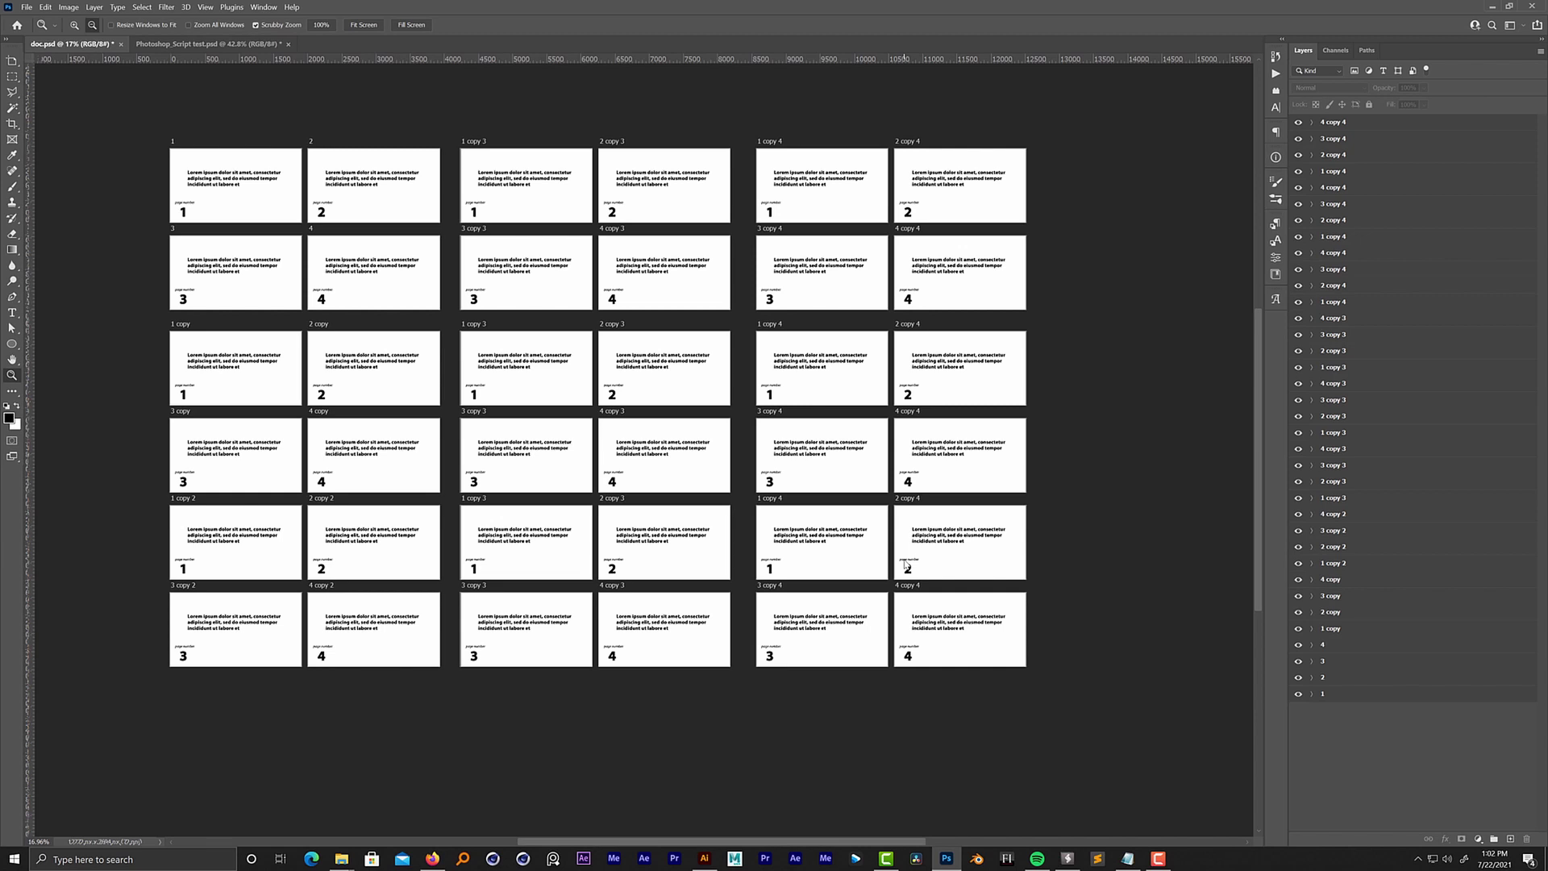
pyautogui.moveTo(752, 505); pyautogui.dragTo(759, 486)
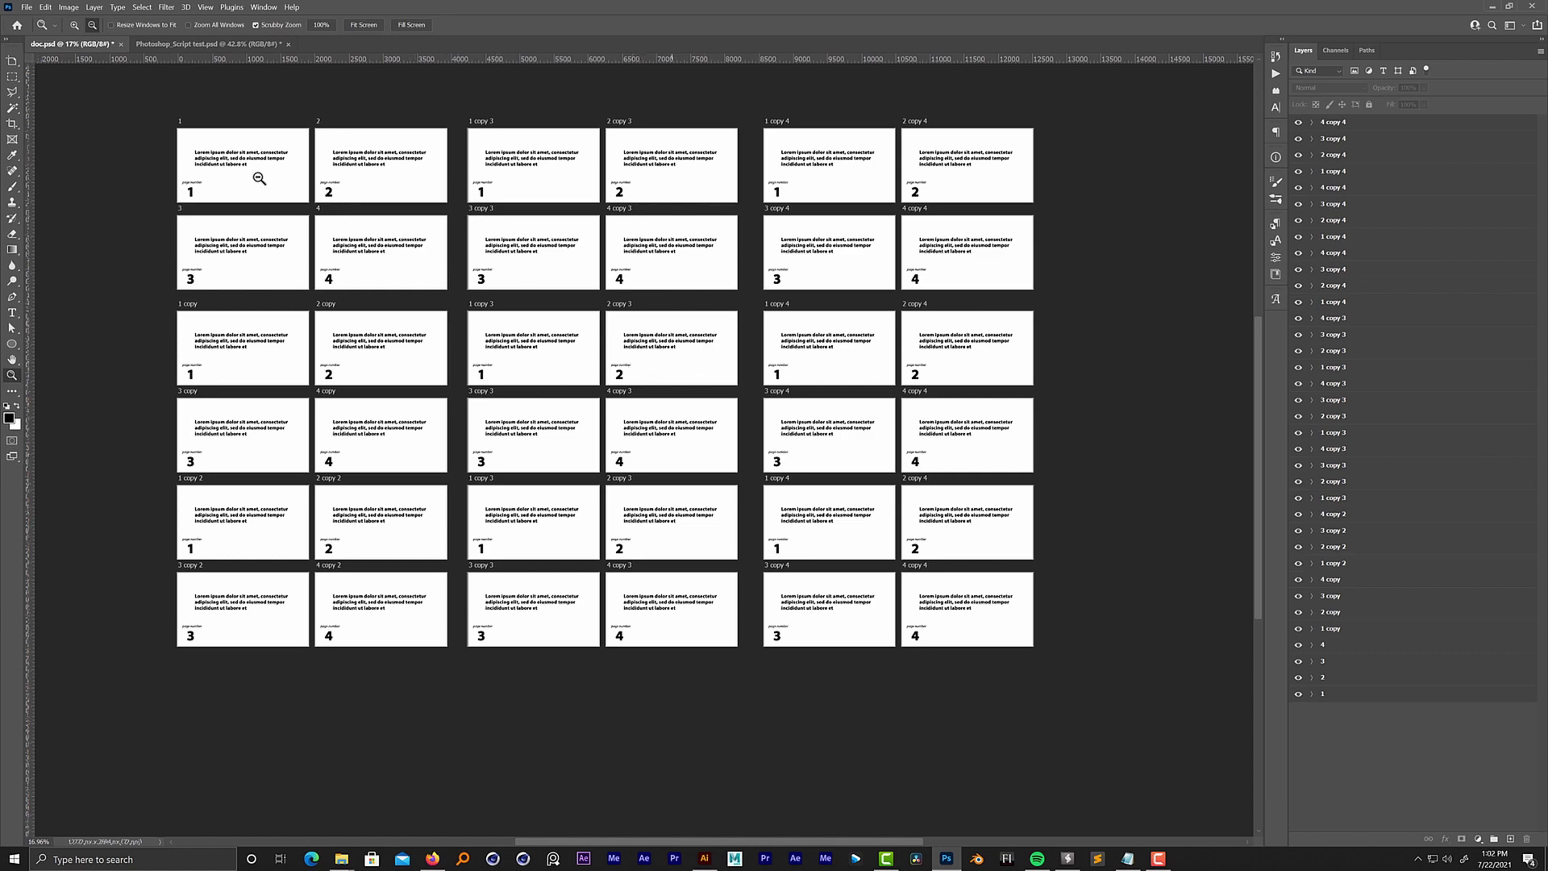
# Run "Artboards and page numbers.jsx" to renumber all 36 artboards and their page numbers, dismiss the script alert, and review the grid
pyautogui.click(27, 7)
pyautogui.moveTo(96, 304)
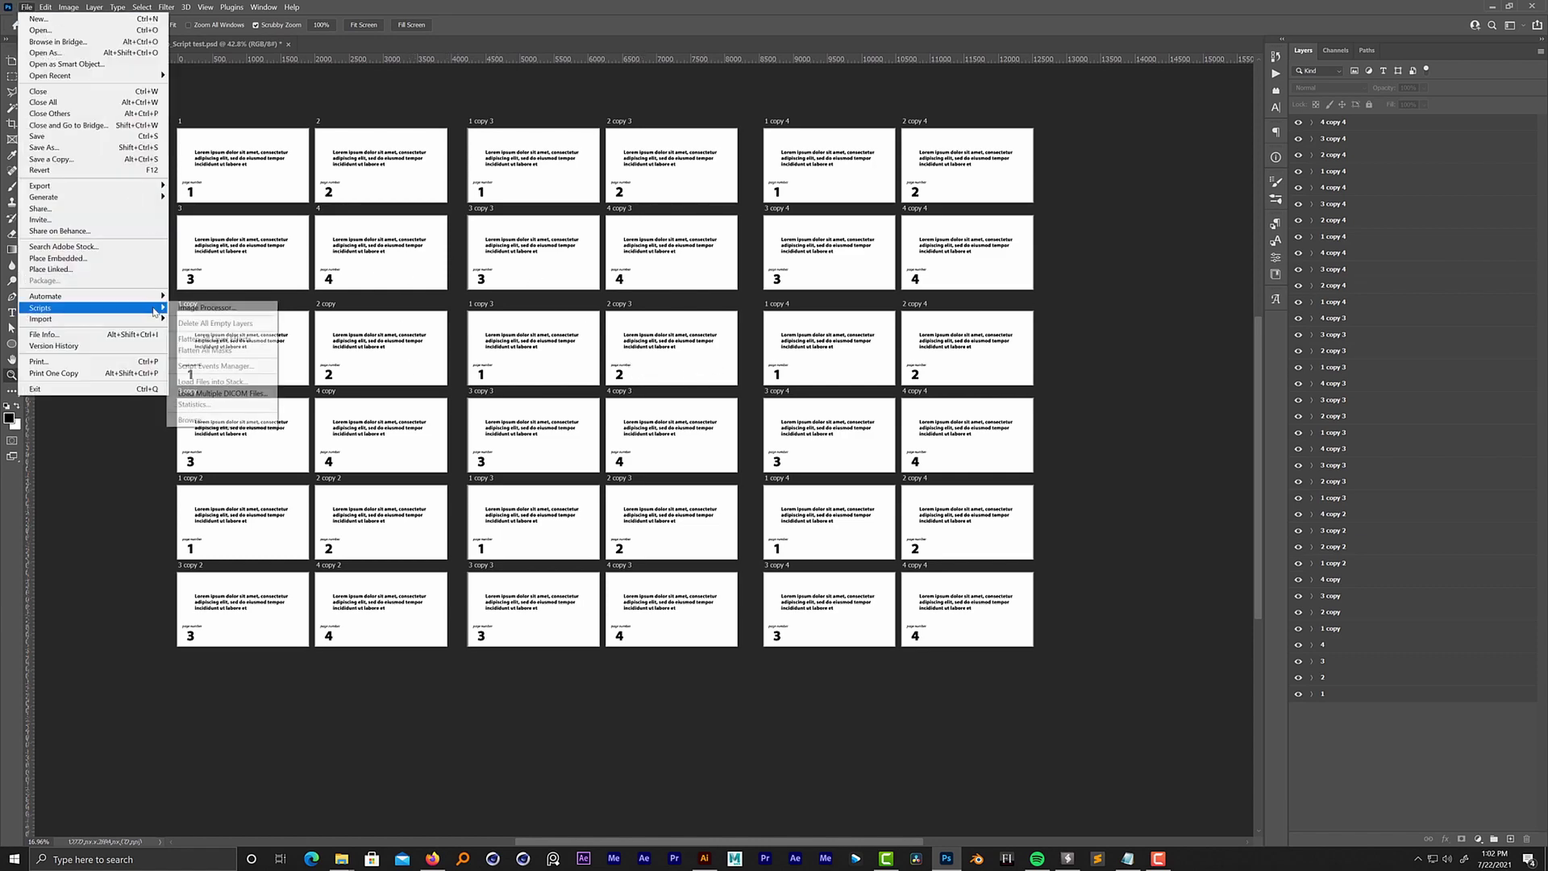
pyautogui.click(199, 419)
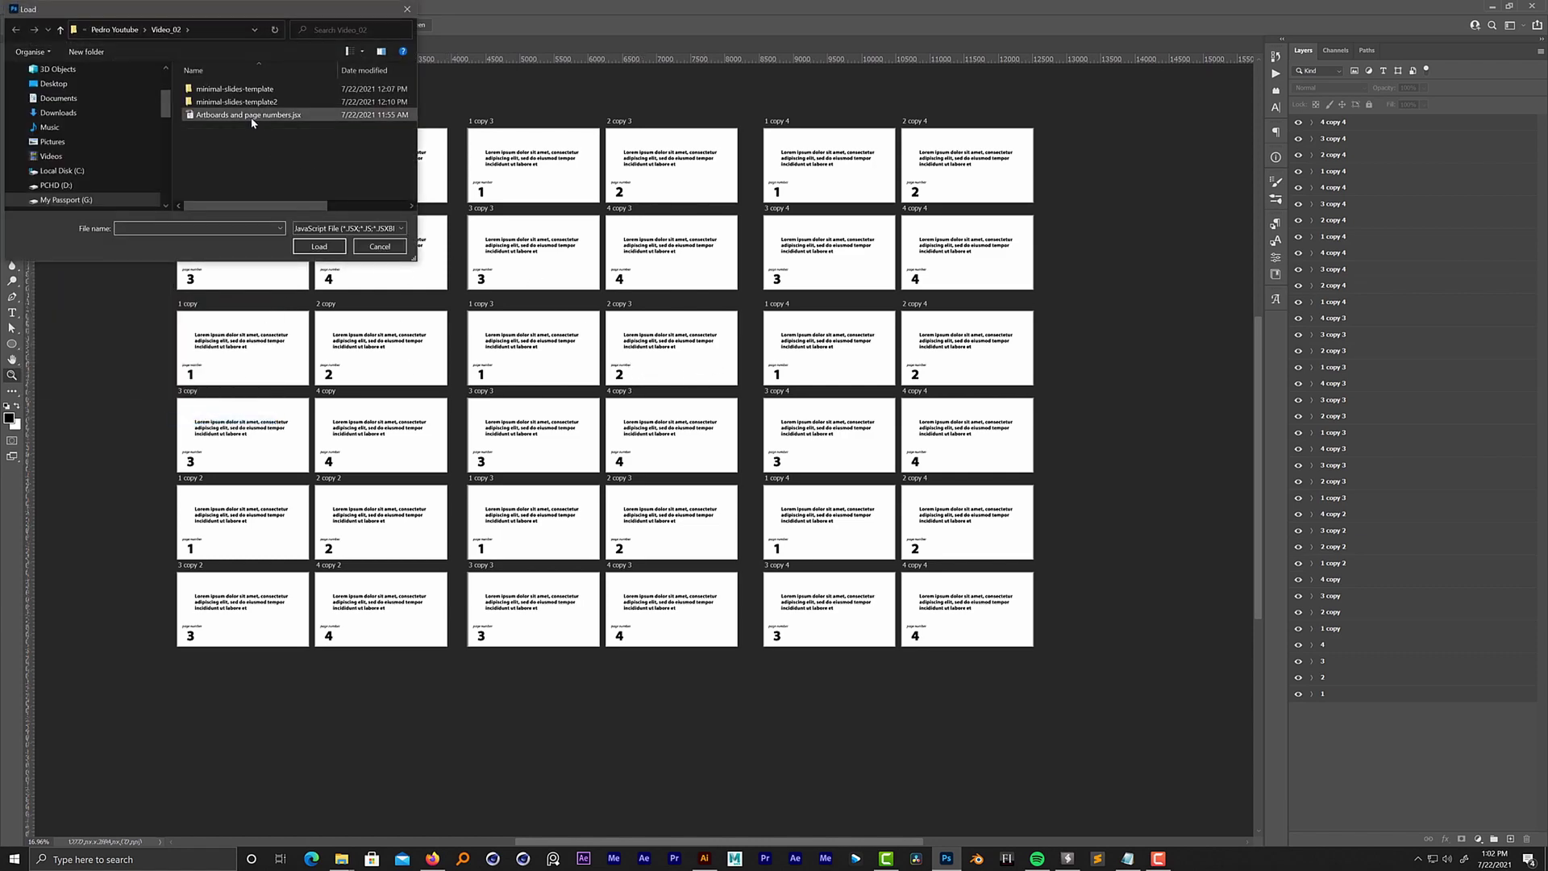
pyautogui.click(254, 115)
pyautogui.click(322, 246)
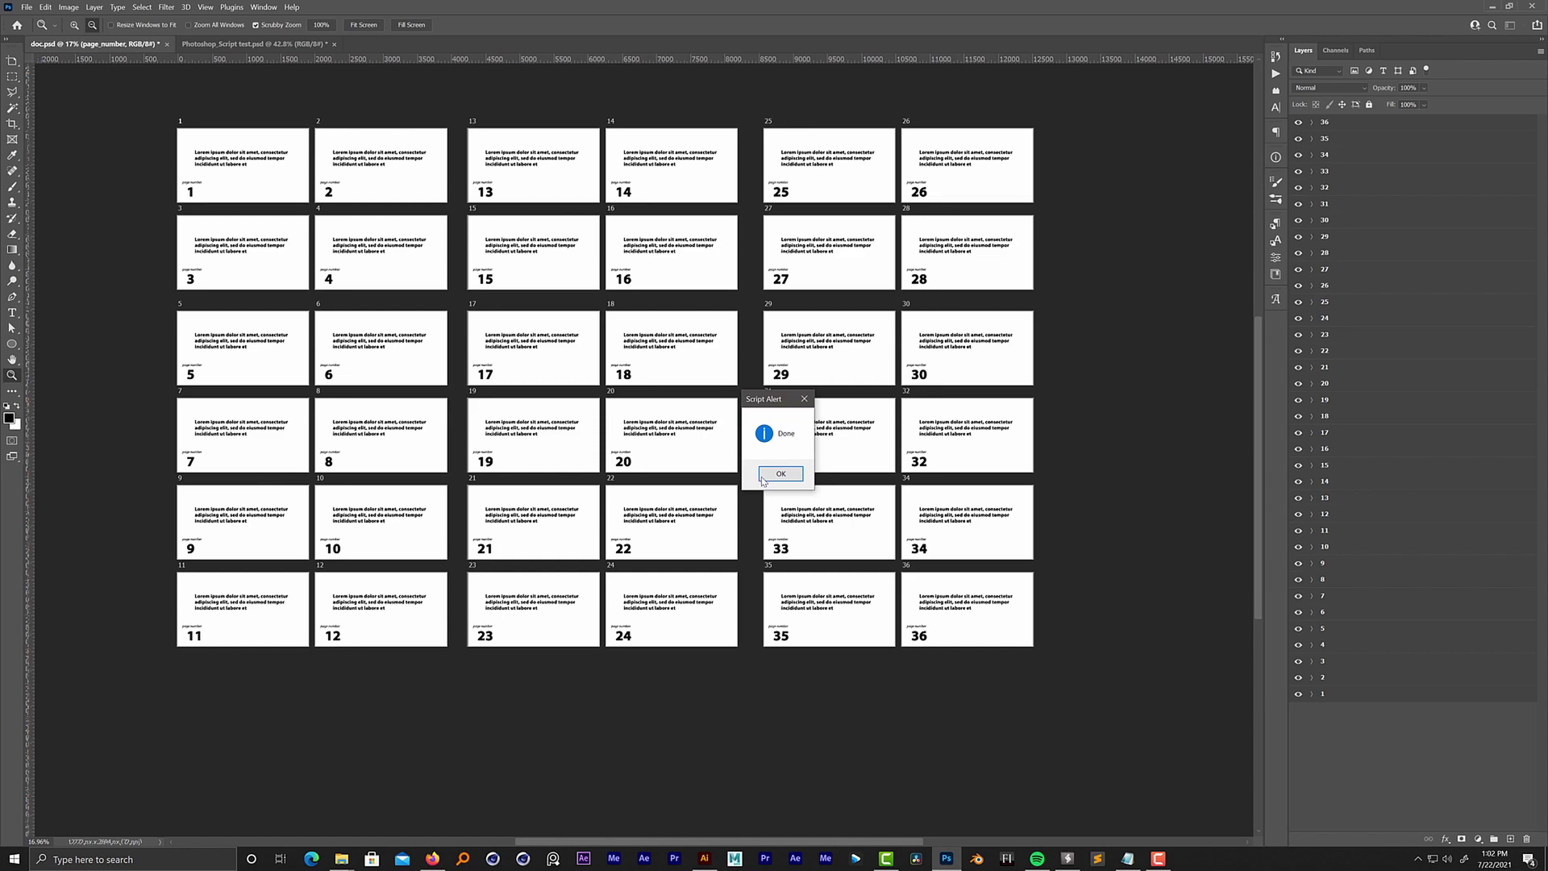
pyautogui.click(779, 474)
pyautogui.moveTo(574, 449)
pyautogui.mouseDown()
pyautogui.moveTo(559, 463)
pyautogui.moveTo(545, 452)
pyautogui.moveTo(563, 459)
pyautogui.mouseUp()
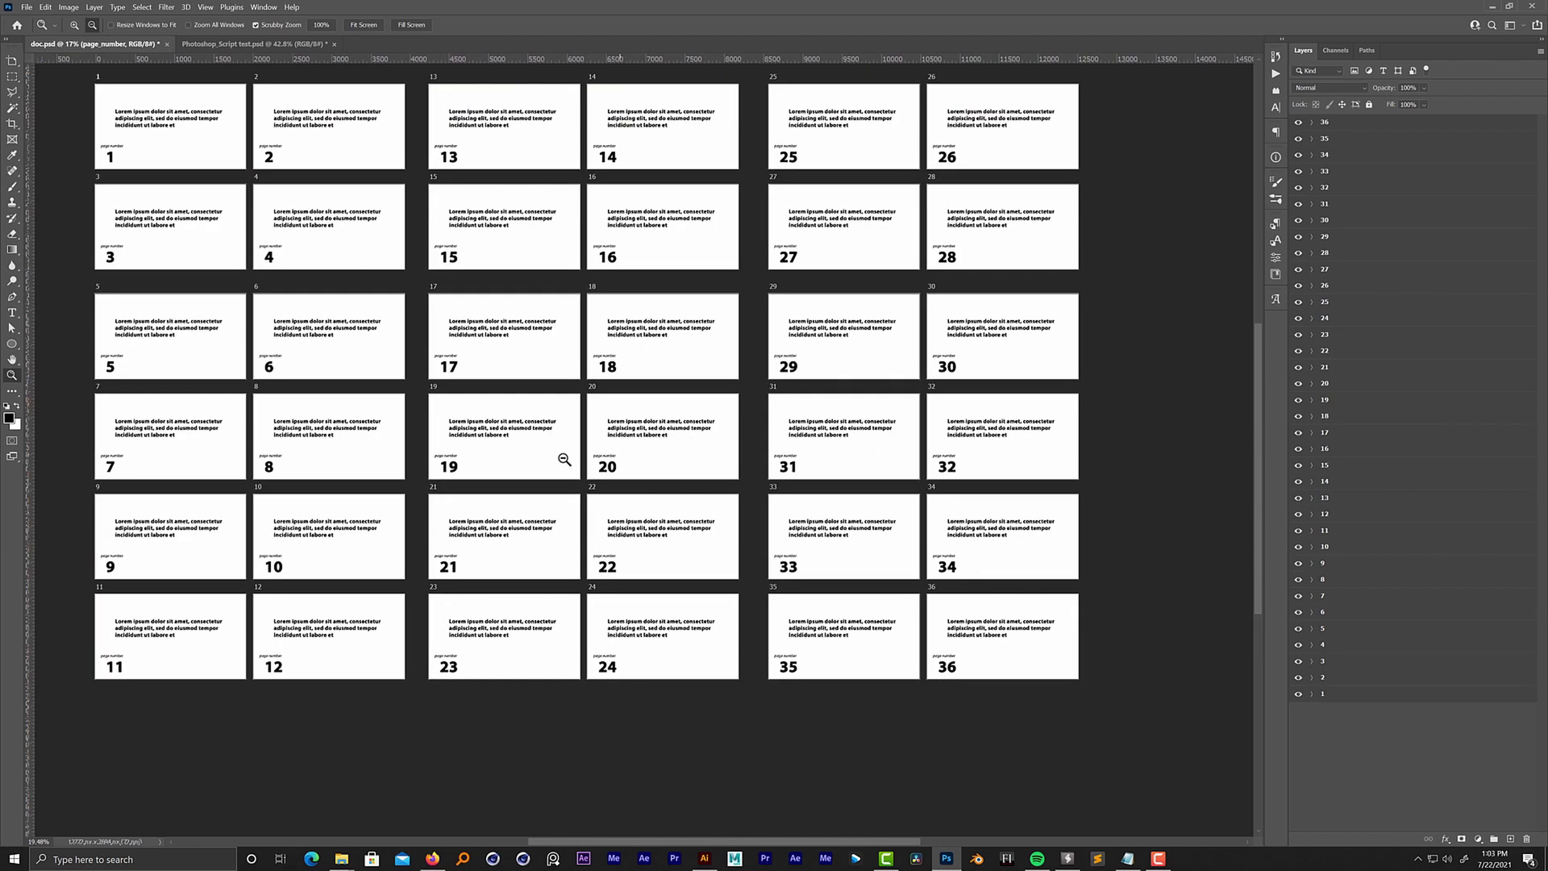
pyautogui.scroll(-1, 564, 458)
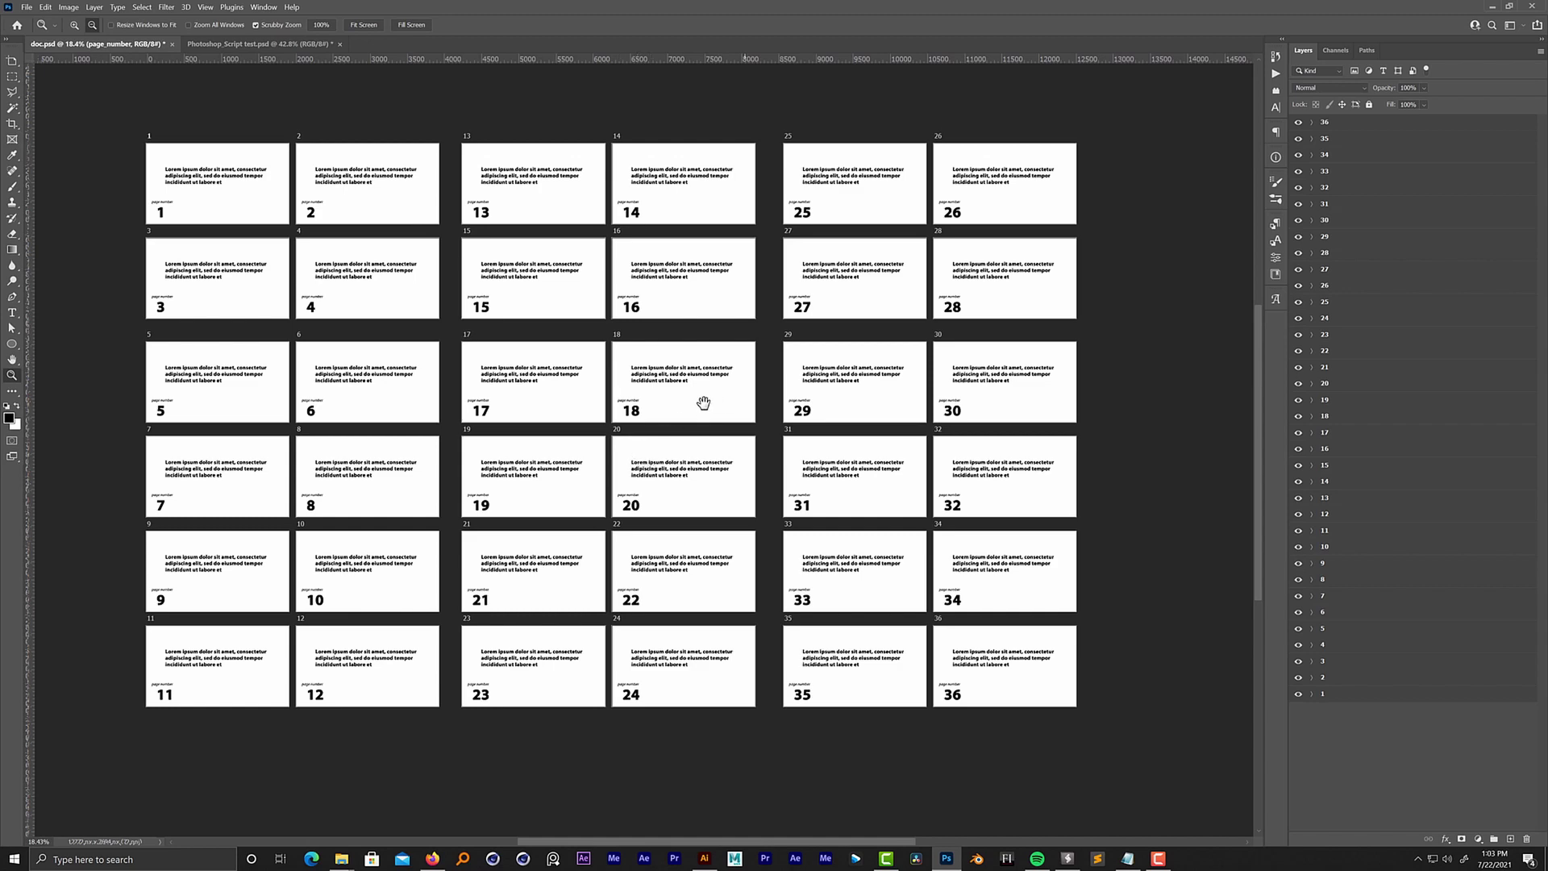
# Delete artboards 5 through 36, keeping only the original four artboards
pyautogui.moveTo(704, 403); pyautogui.dragTo(702, 392)
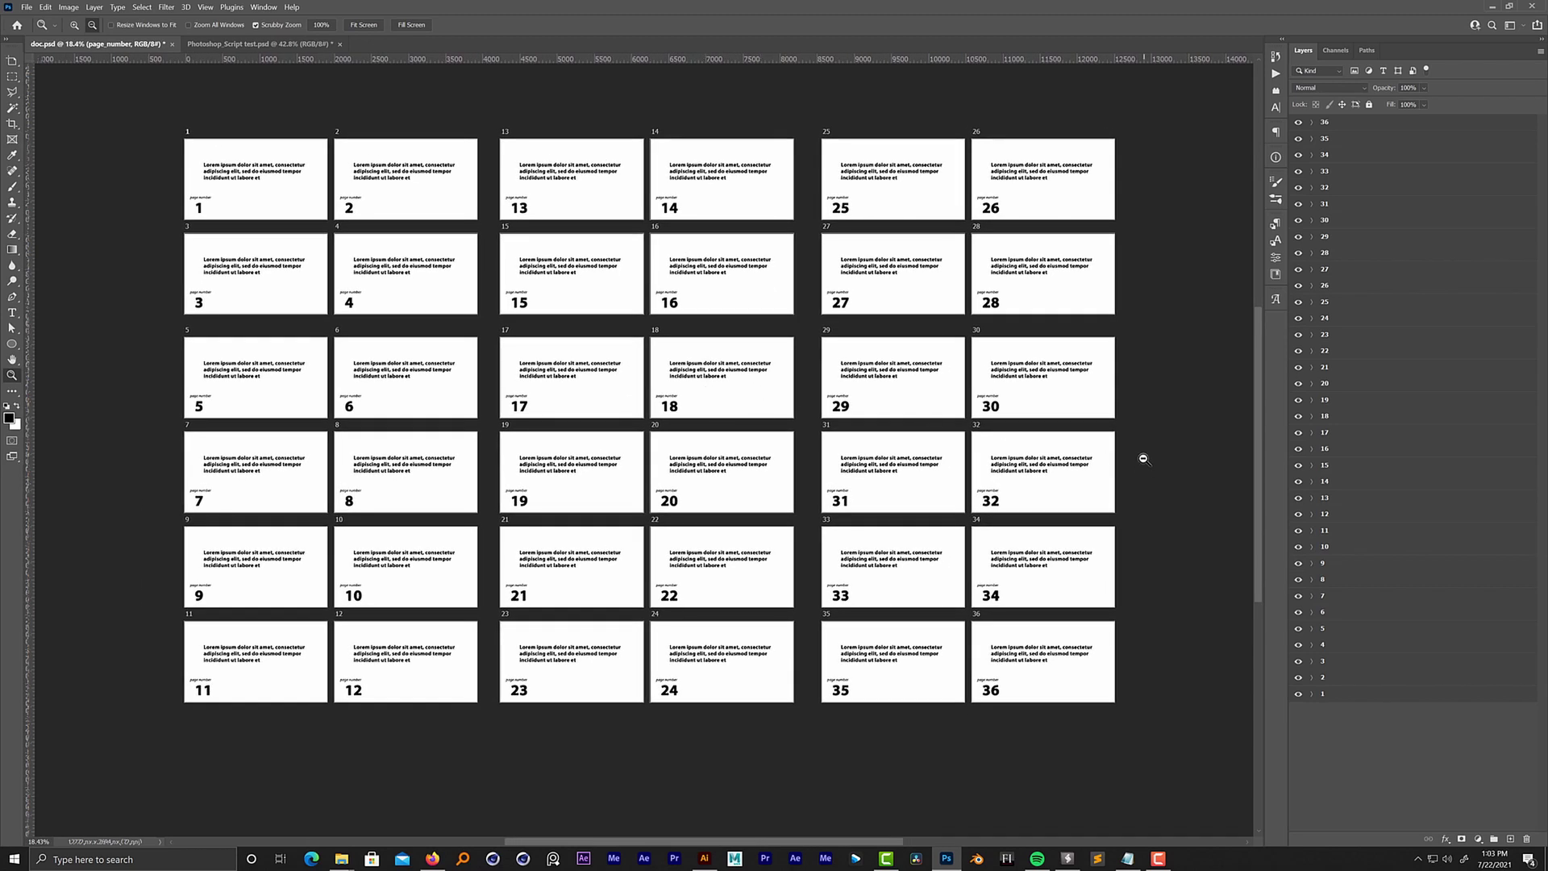
pyautogui.moveTo(525, 306); pyautogui.dragTo(508, 309)
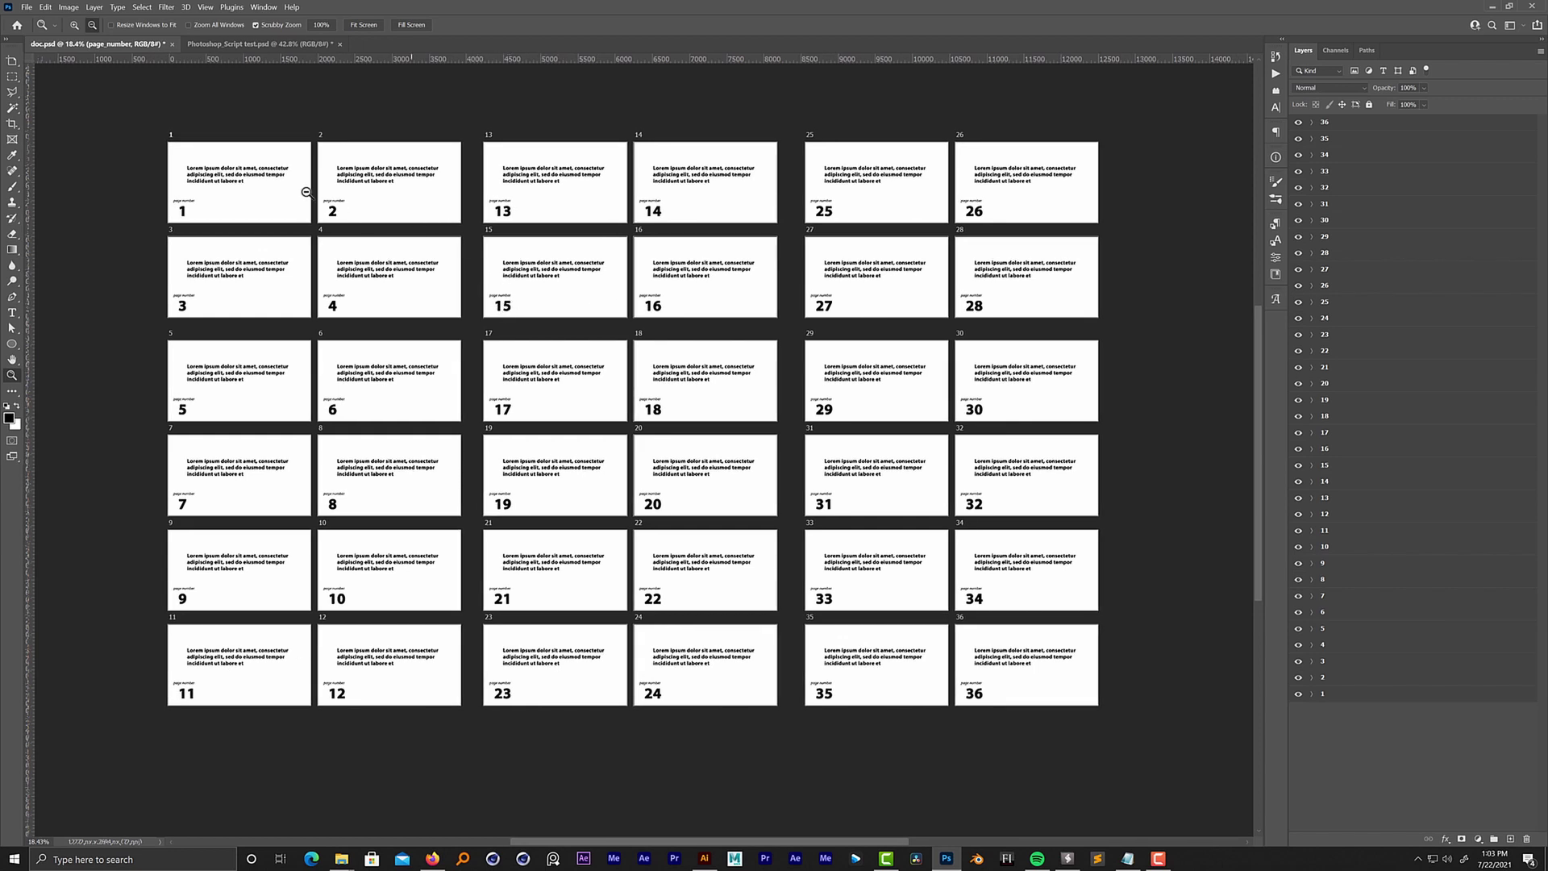
pyautogui.click(1373, 715)
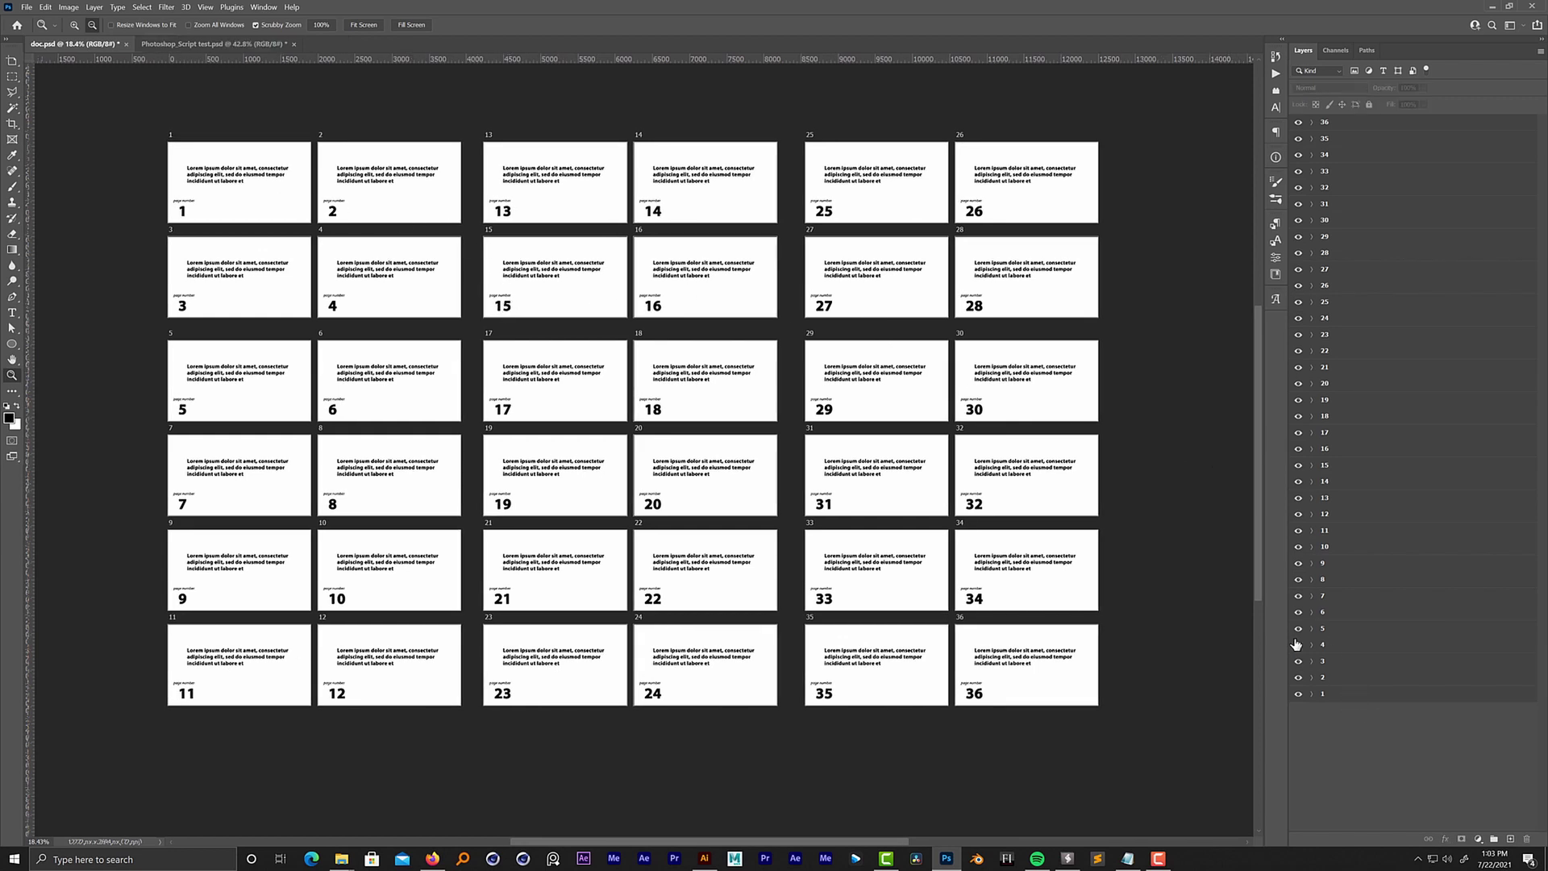
pyautogui.click(1342, 630)
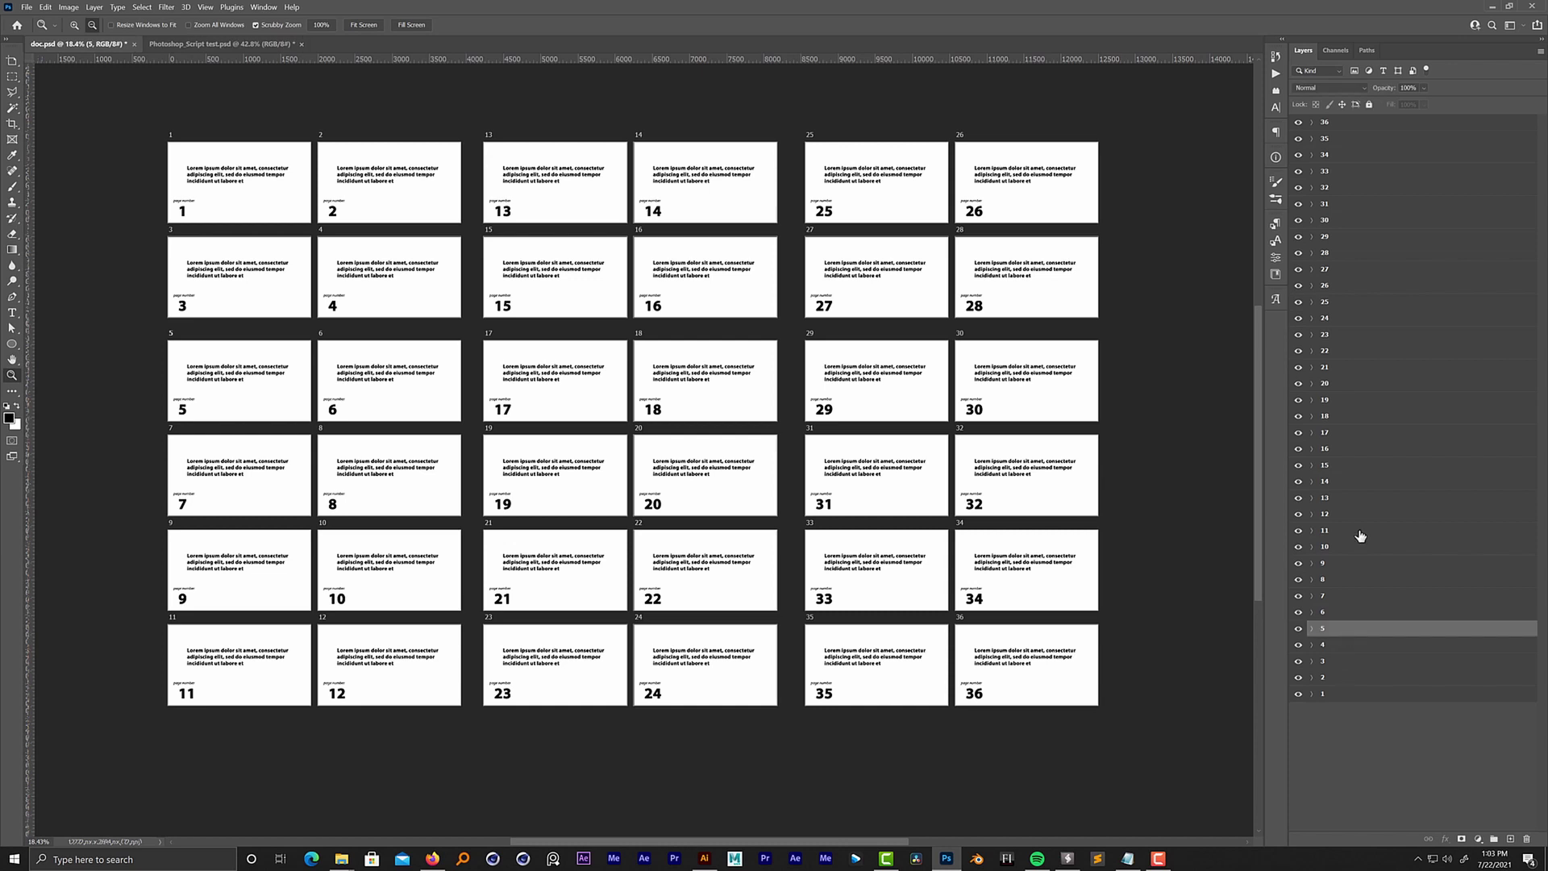
pyautogui.keyDown('shift'); pyautogui.click(1340, 129); pyautogui.keyUp('shift')
pyautogui.press('Delete')
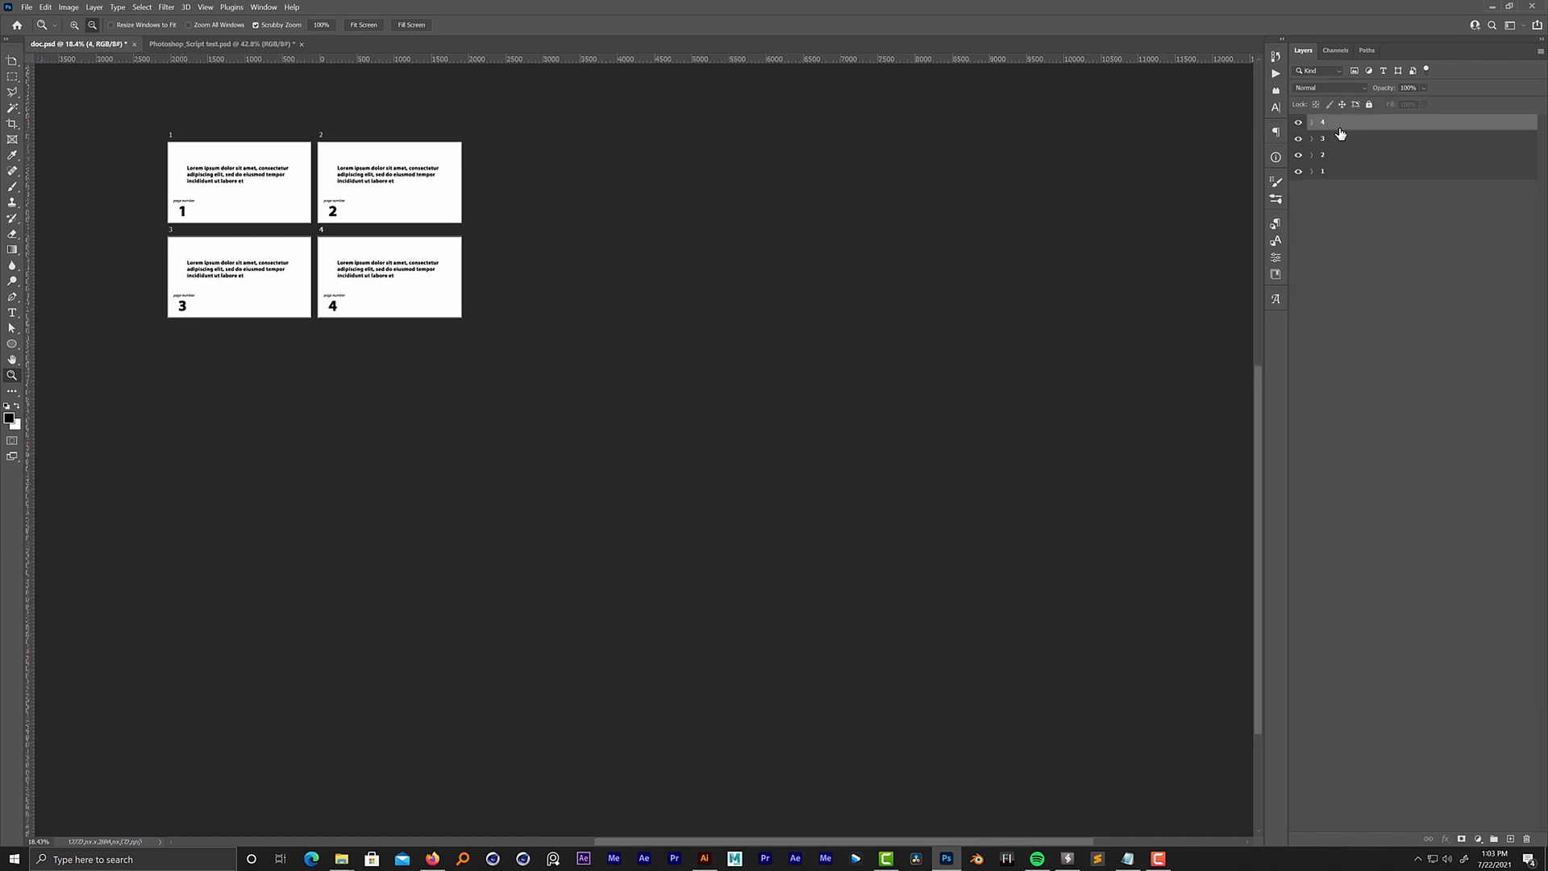
# Examine the four remaining artboards and the layers inside artboard 1, including BG and info, leaving no layer selected
pyautogui.moveTo(343, 375); pyautogui.dragTo(559, 426)
pyautogui.moveTo(528, 288); pyautogui.dragTo(603, 341)
pyautogui.click(1303, 200)
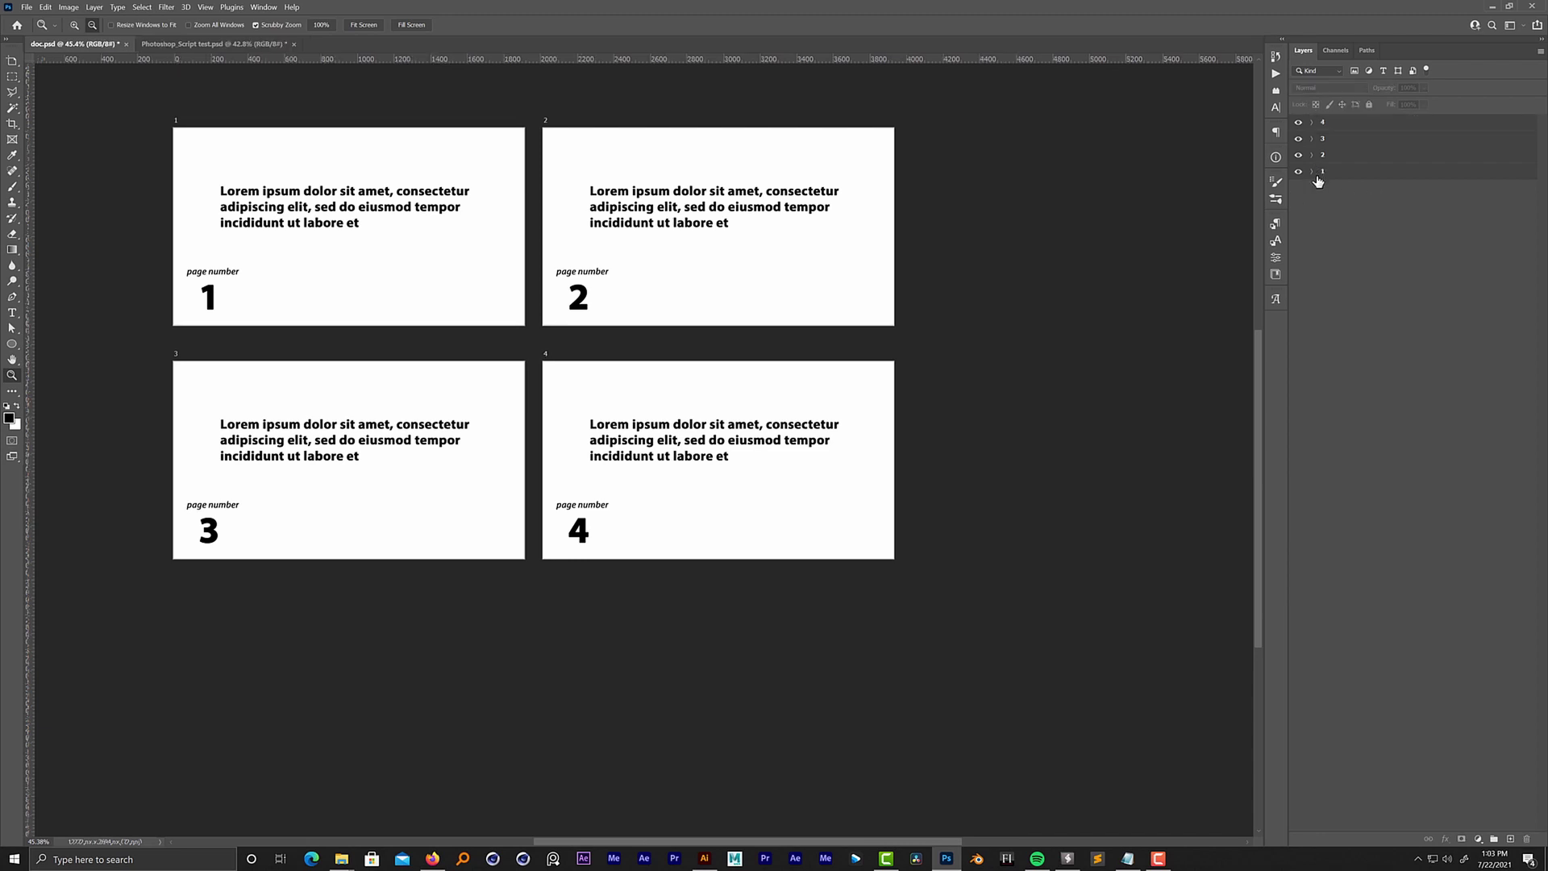
pyautogui.click(1312, 171)
pyautogui.click(1304, 304)
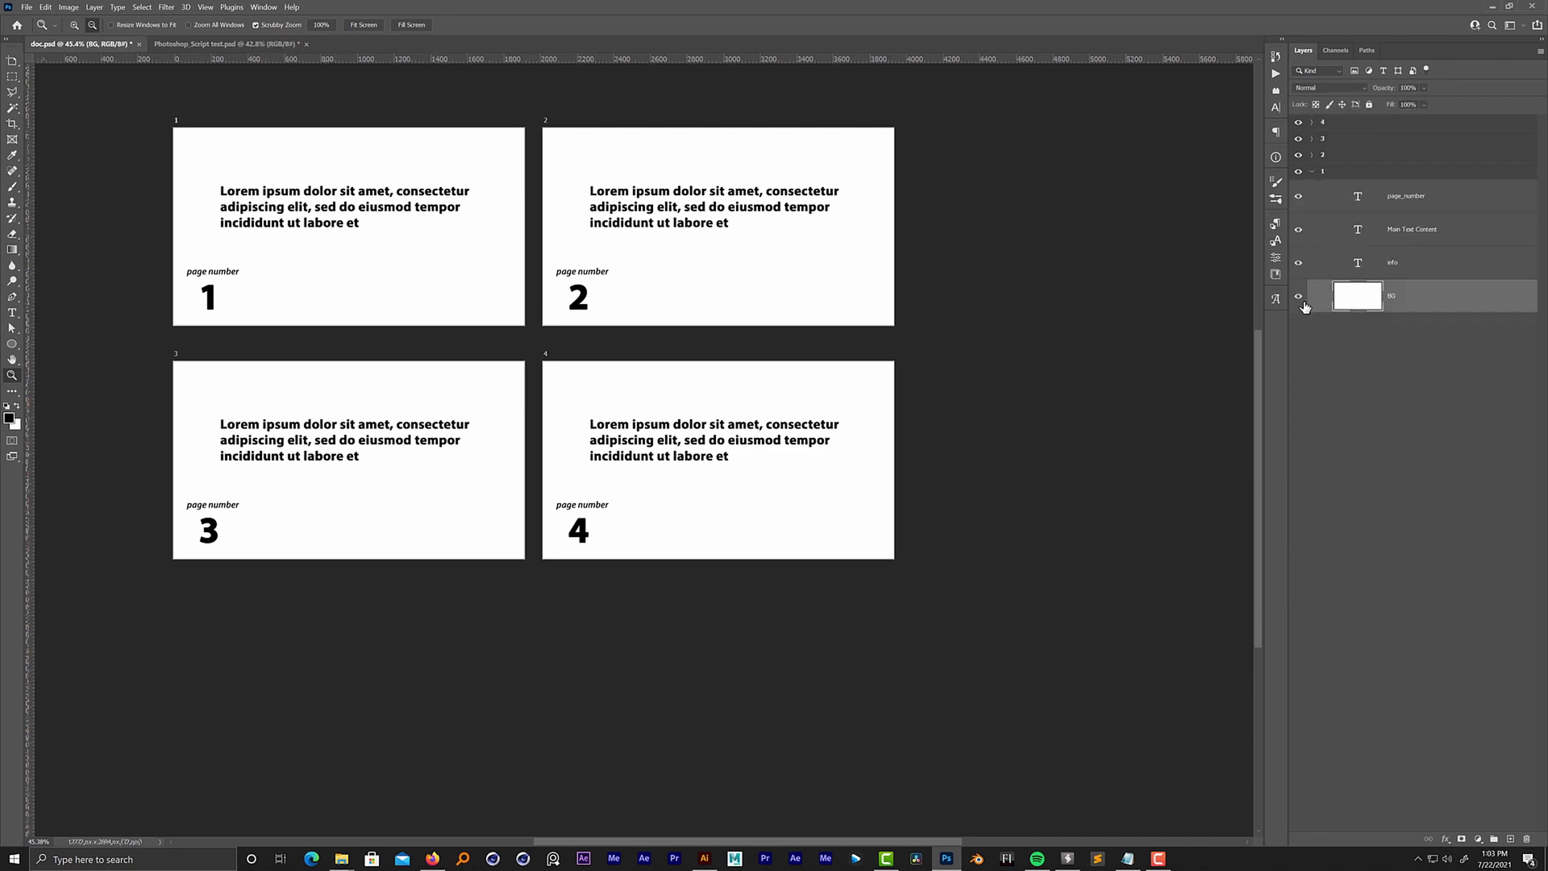
pyautogui.click(1309, 269)
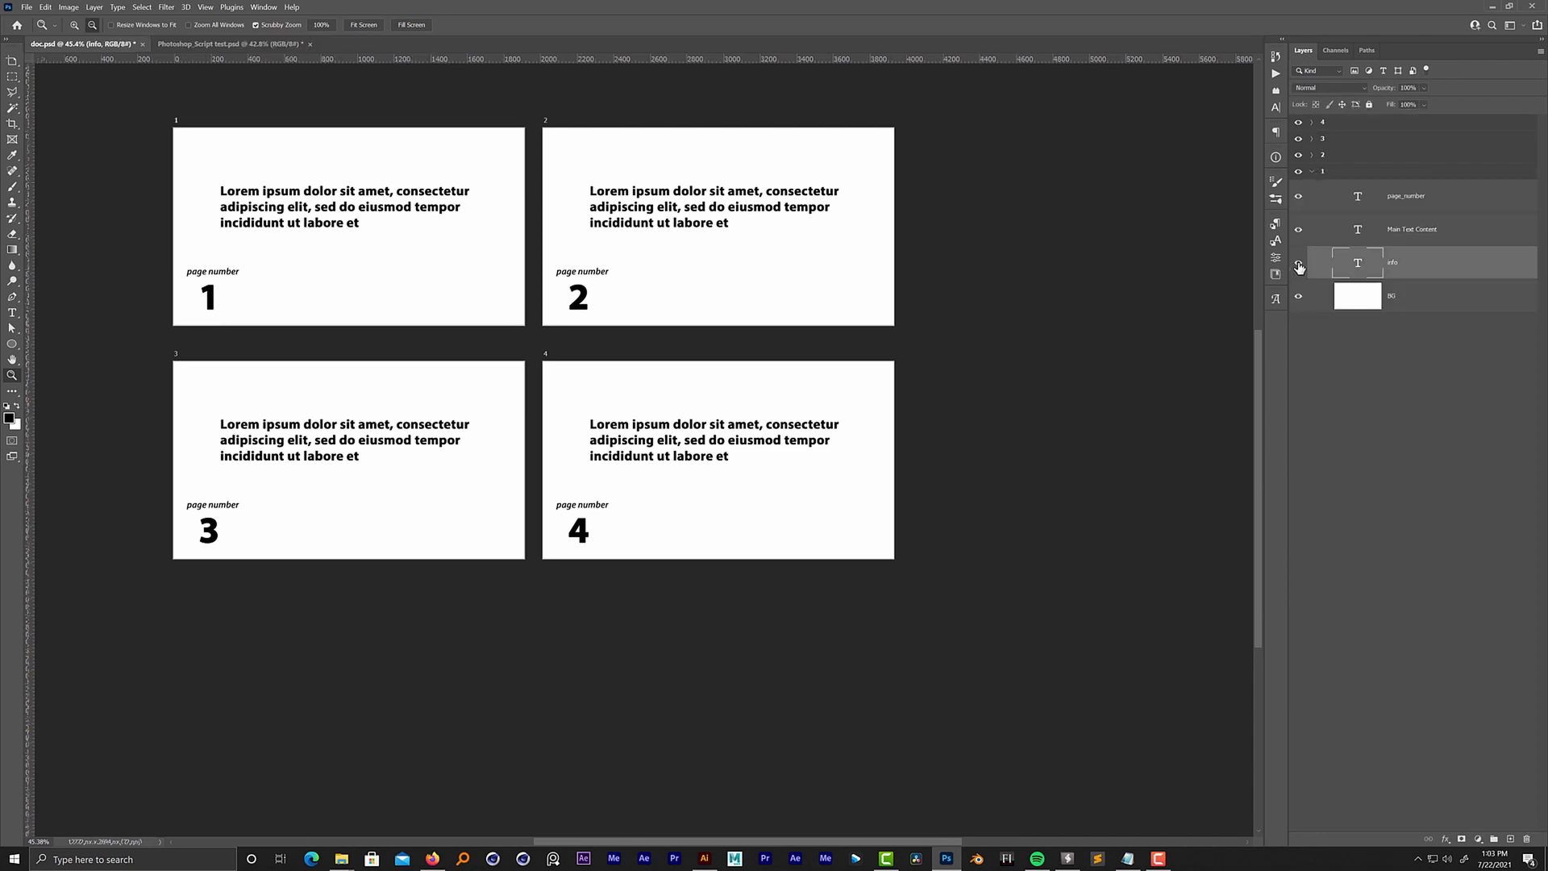
pyautogui.click(1387, 329)
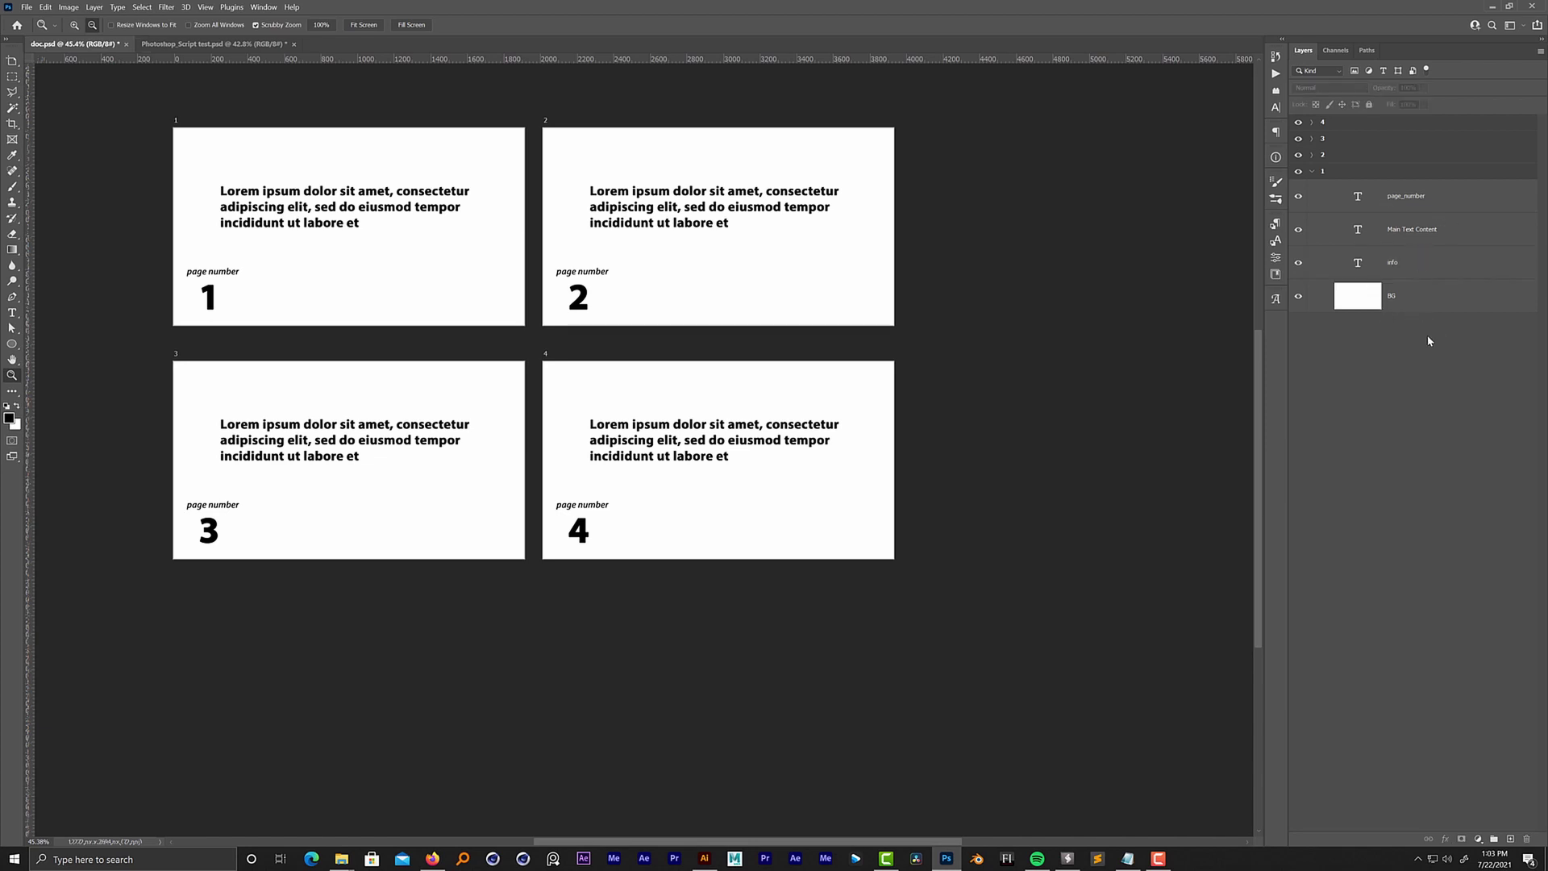
# Switch to the Photoshop_Script test.psd document and inspect the layers inside the AA artboard, collapsing it again
pyautogui.click(227, 44)
pyautogui.moveTo(890, 386); pyautogui.dragTo(886, 369)
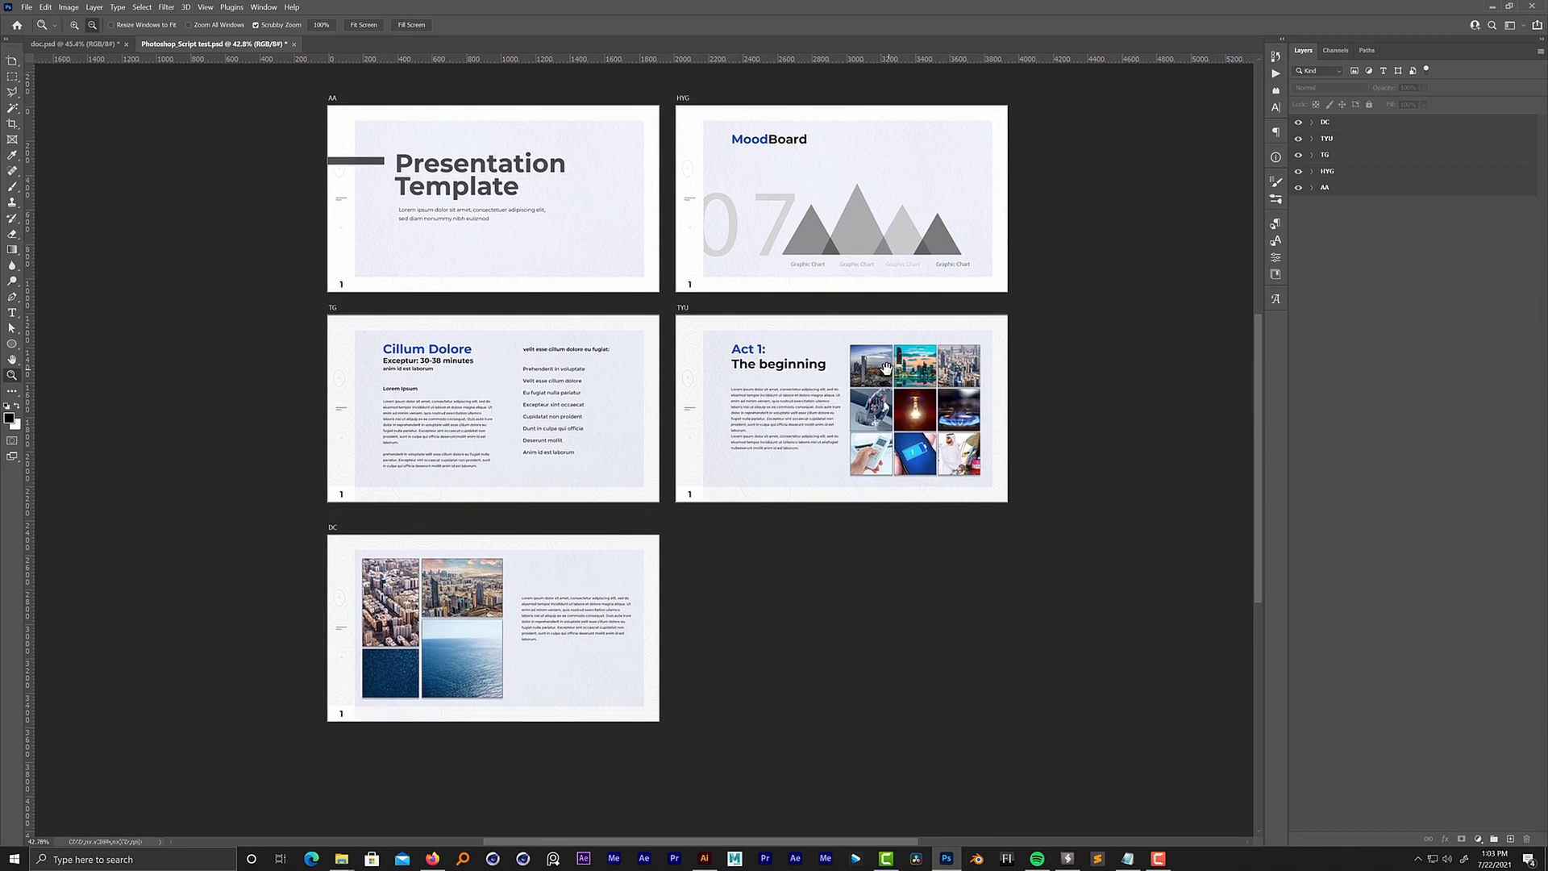
pyautogui.click(1312, 188)
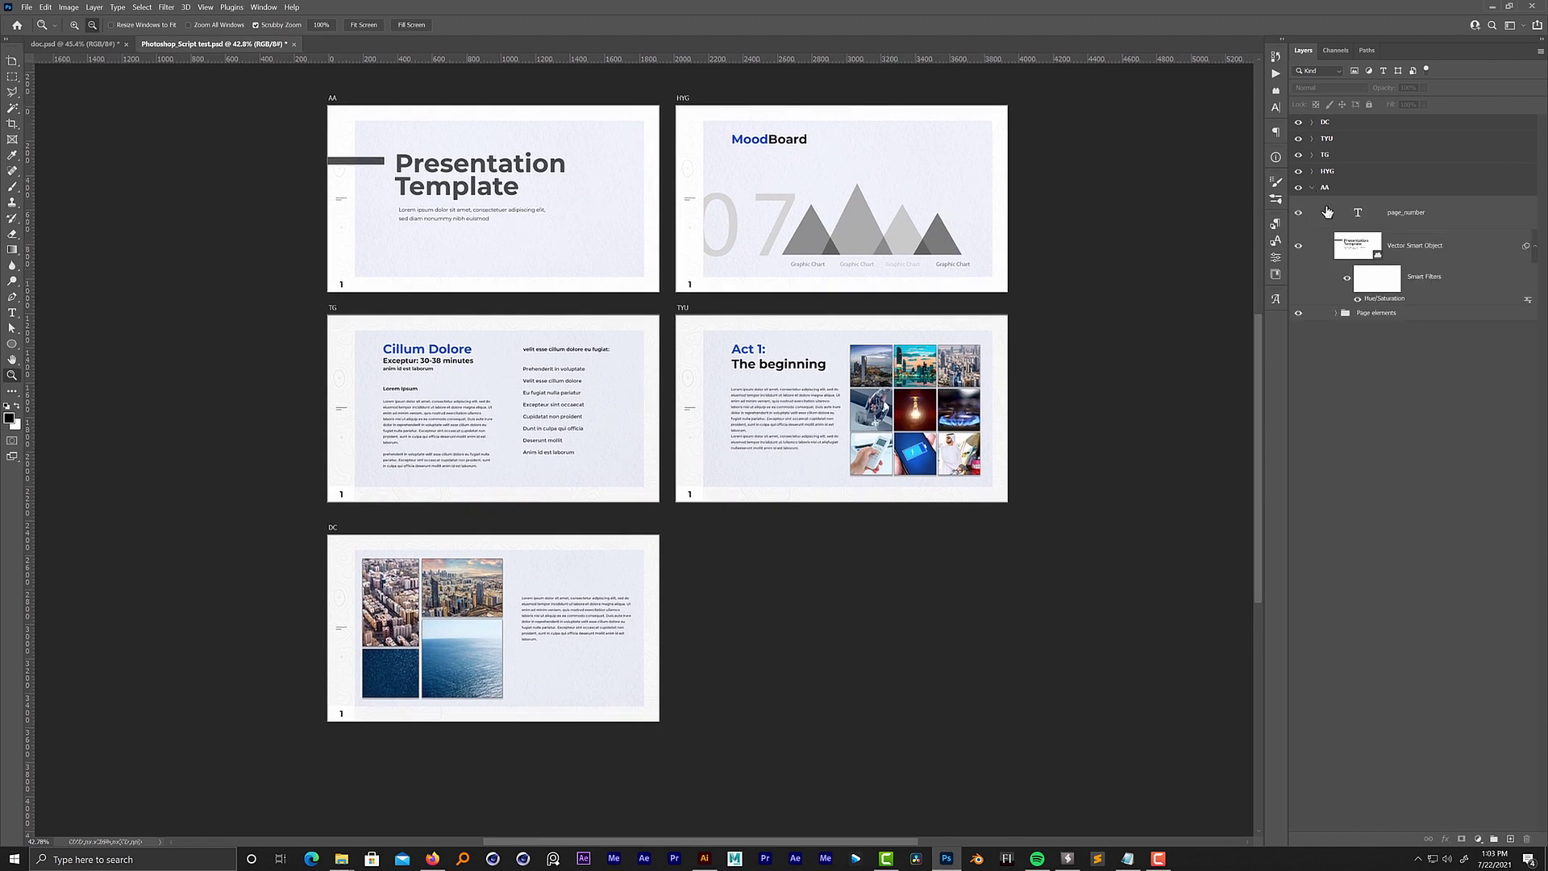
pyautogui.click(1314, 188)
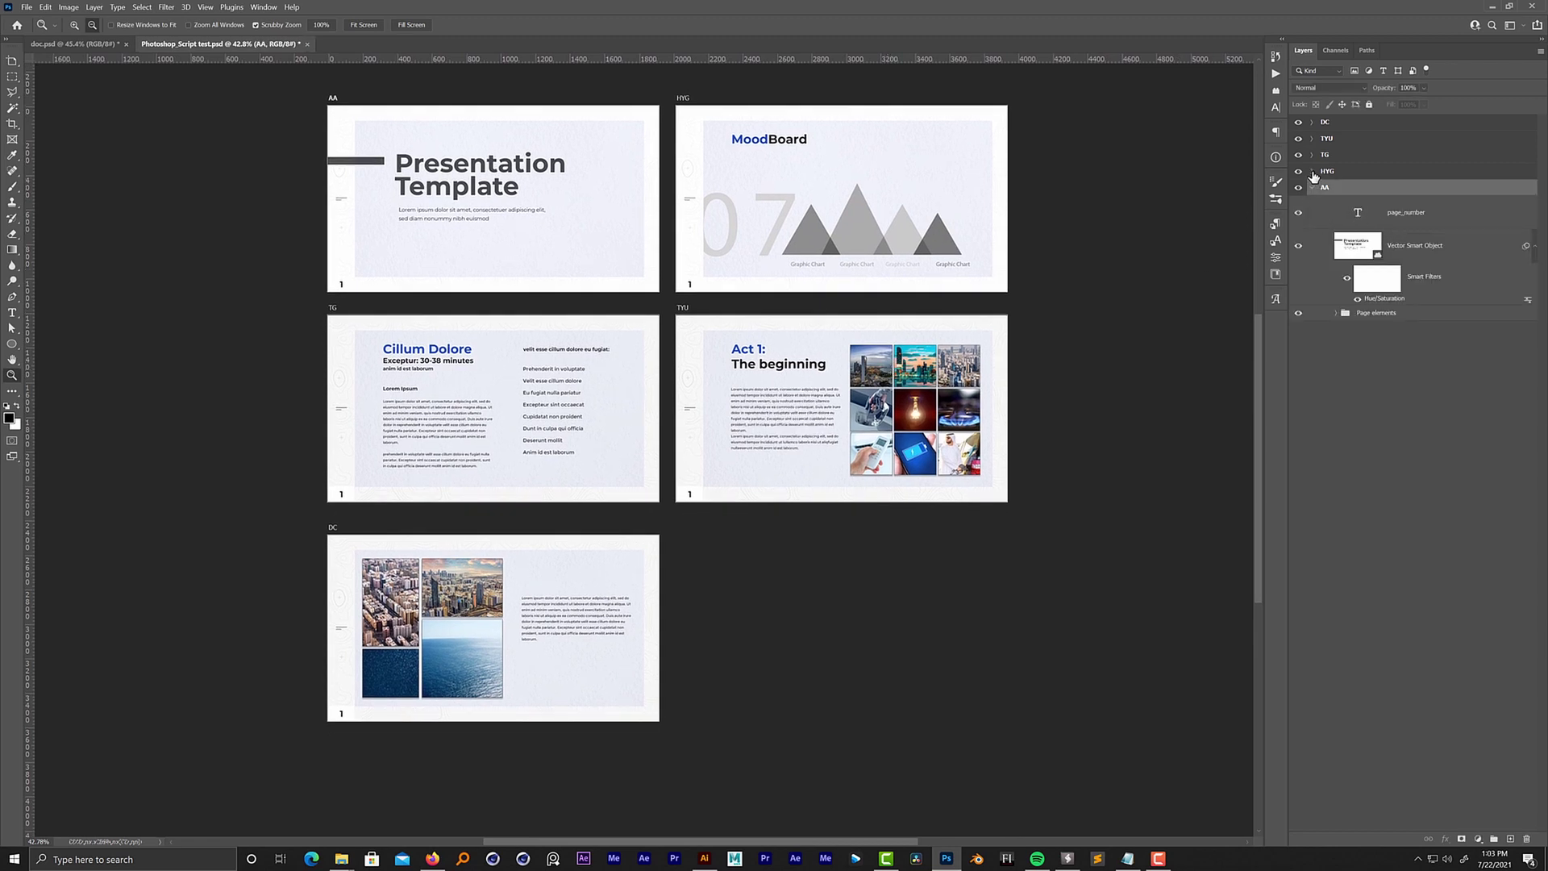
pyautogui.click(1312, 187)
# Expand the HYG artboard and move its page_number layer above the Vector Smart Object at the top of the artboard's stack
pyautogui.click(1313, 172)
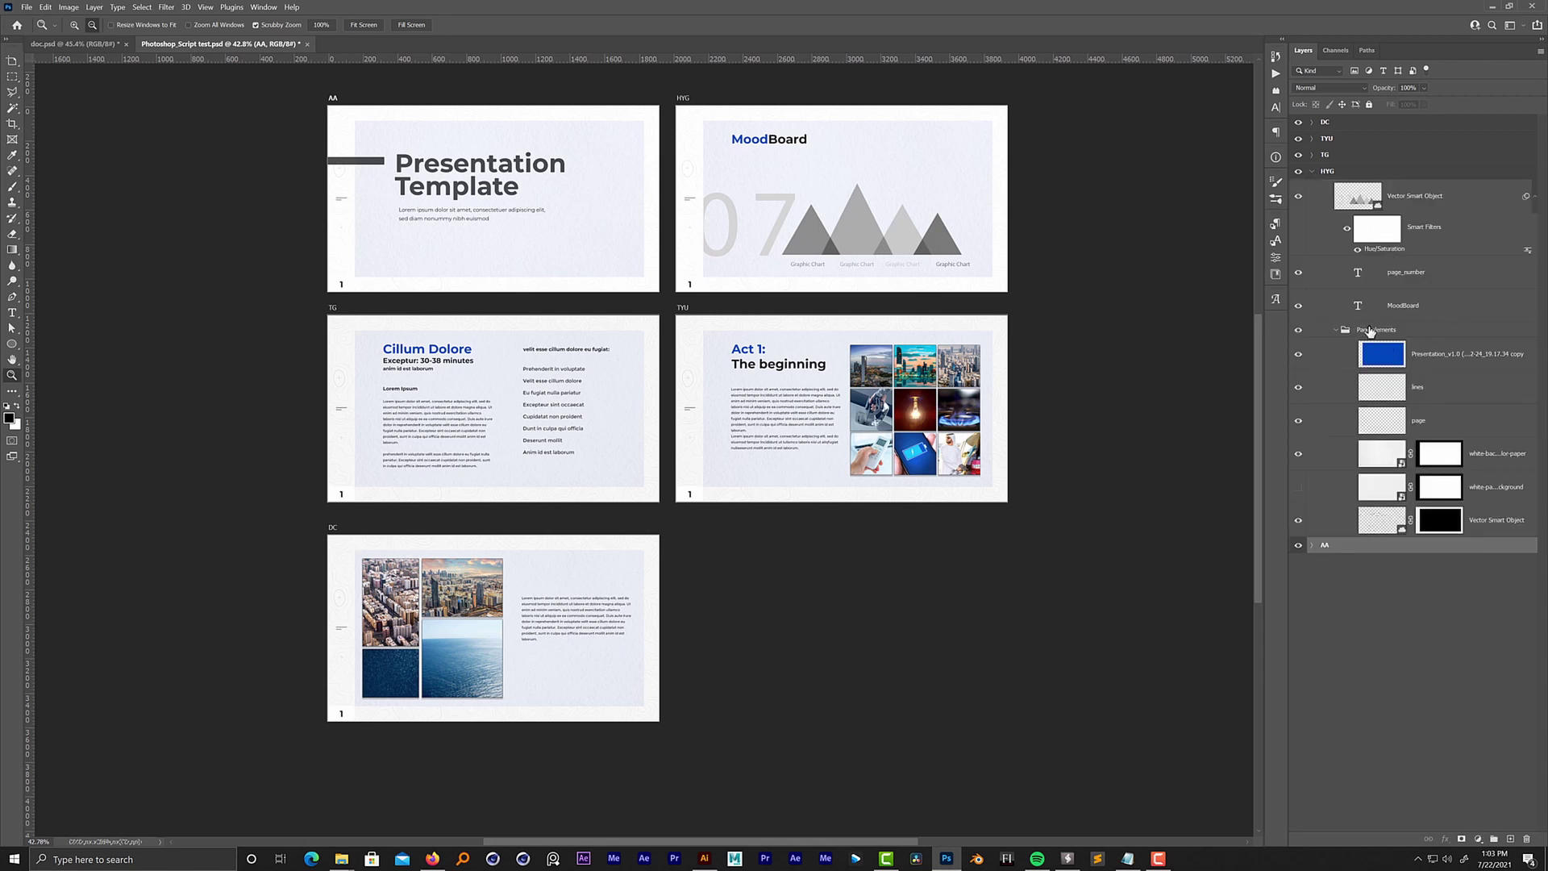
pyautogui.click(1361, 201)
pyautogui.click(1401, 276)
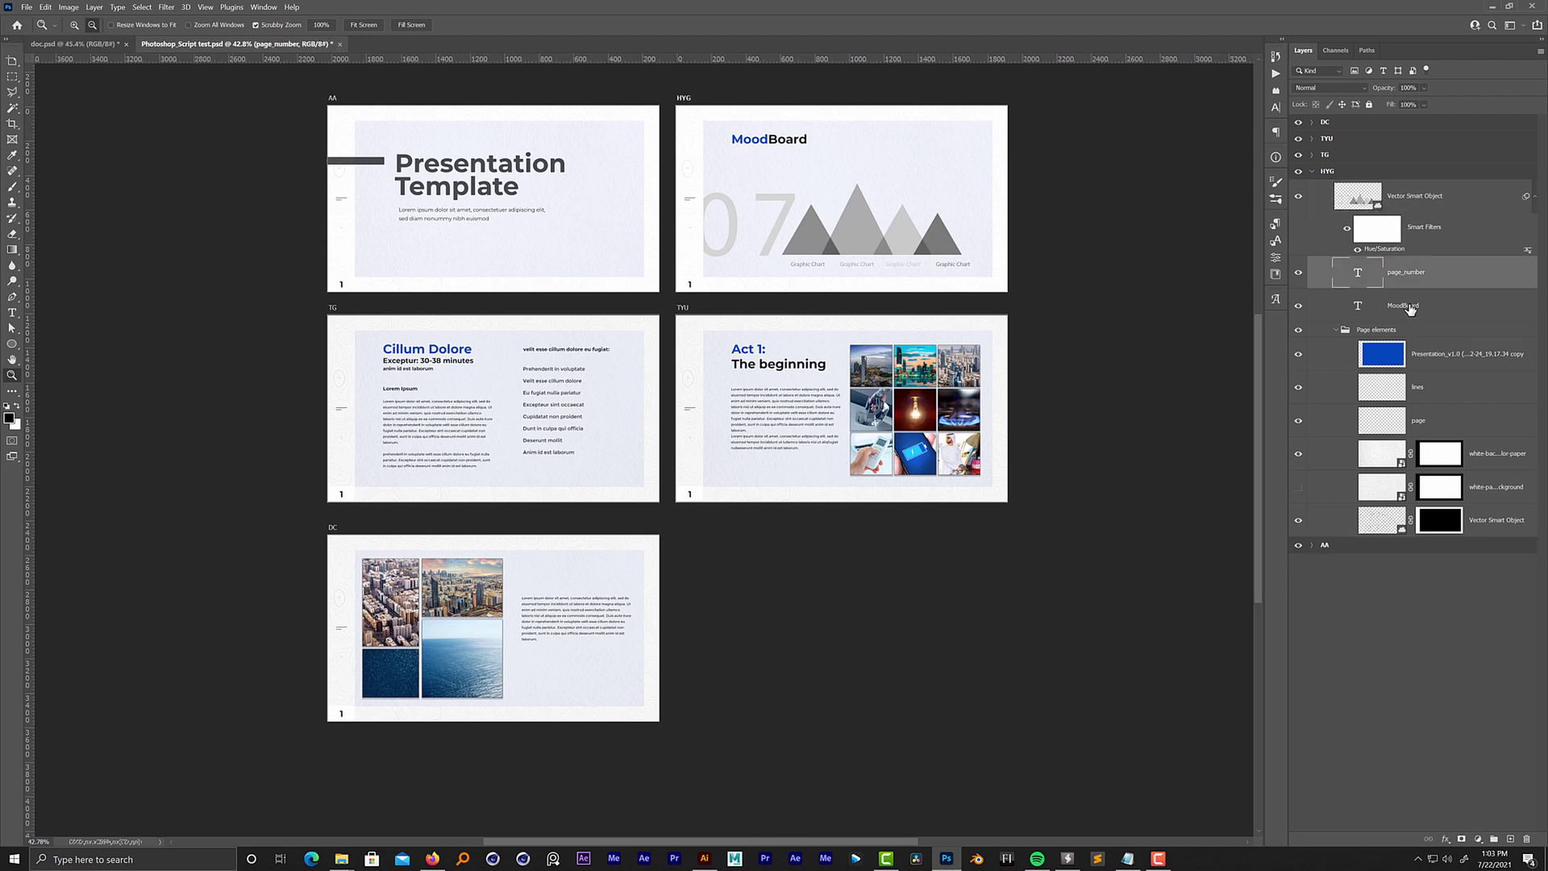
pyautogui.click(1410, 307)
pyautogui.click(1419, 277)
pyautogui.moveTo(1359, 278); pyautogui.dragTo(1405, 201)
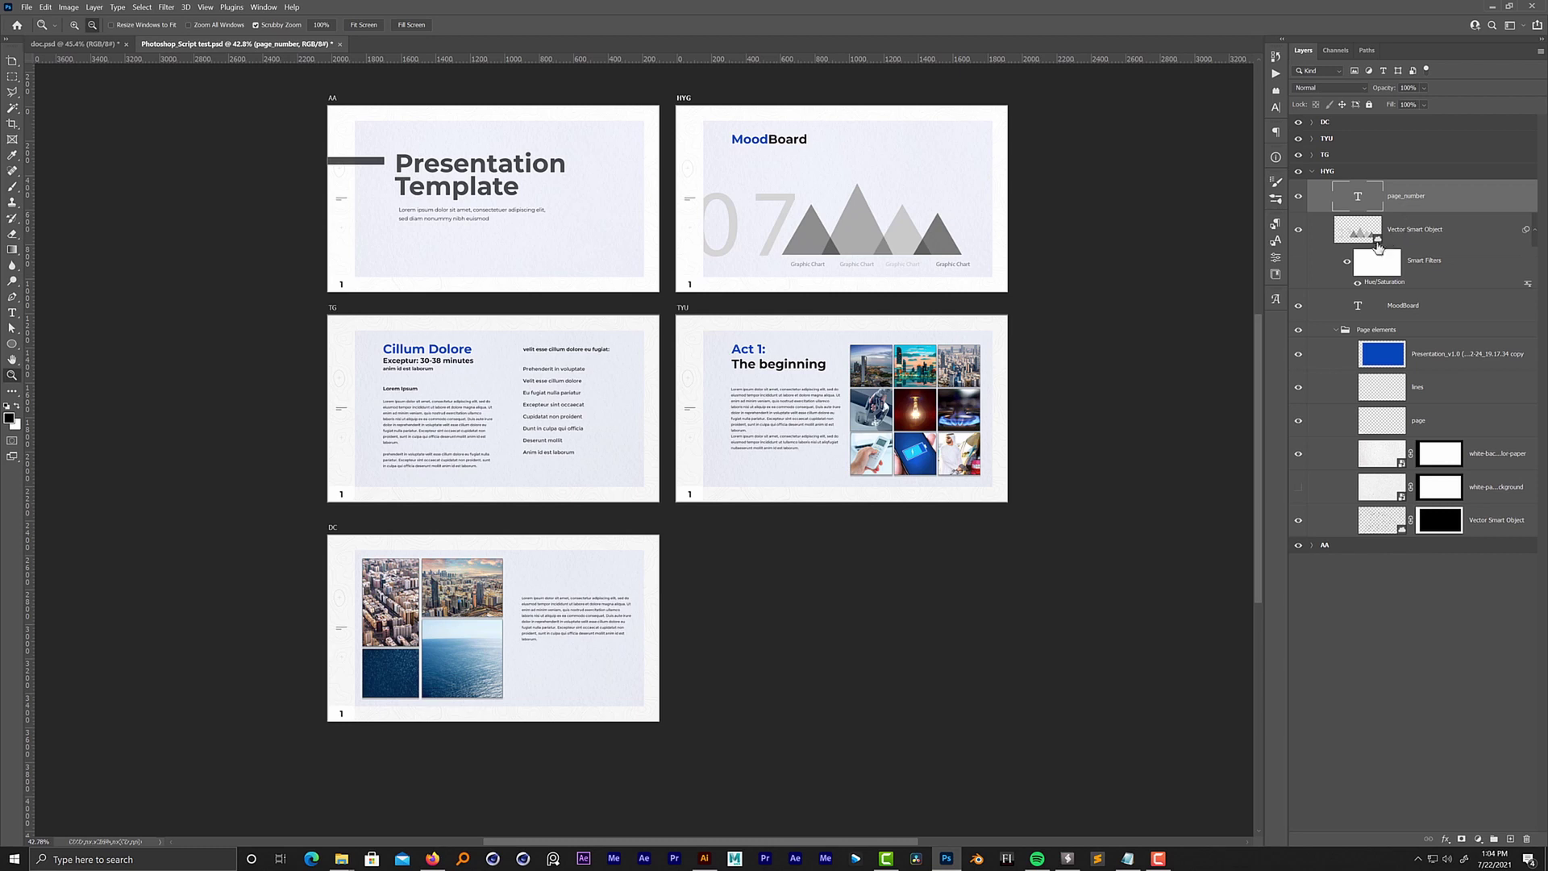
# In the TG artboard, move the Text template group above the page_number layer, collapse Page elements, and select the artboard
pyautogui.click(1312, 156)
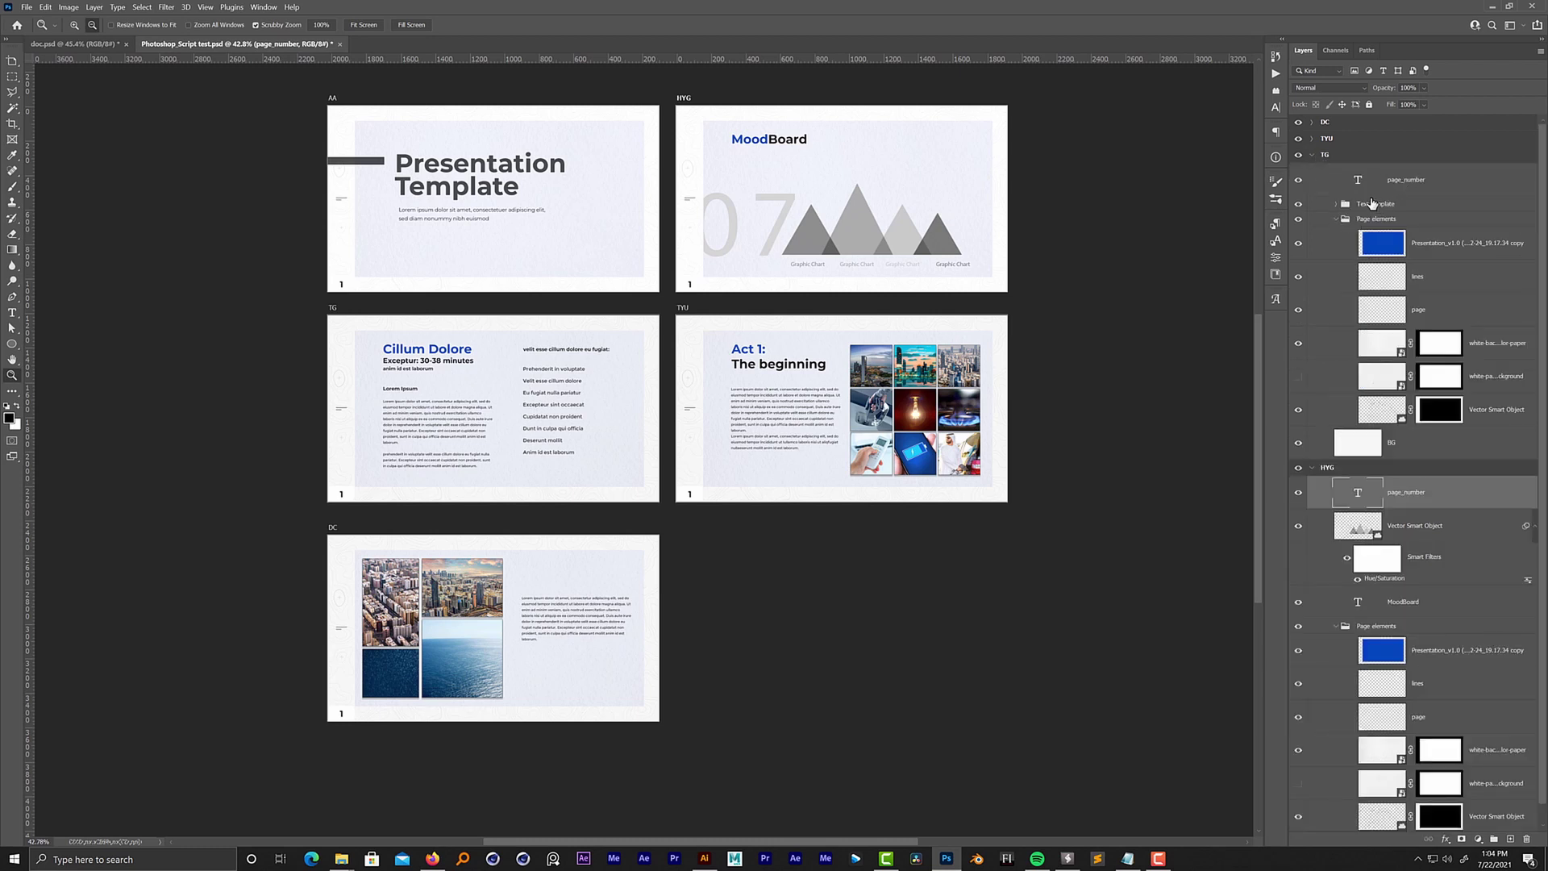
pyautogui.moveTo(1372, 203); pyautogui.dragTo(1375, 167)
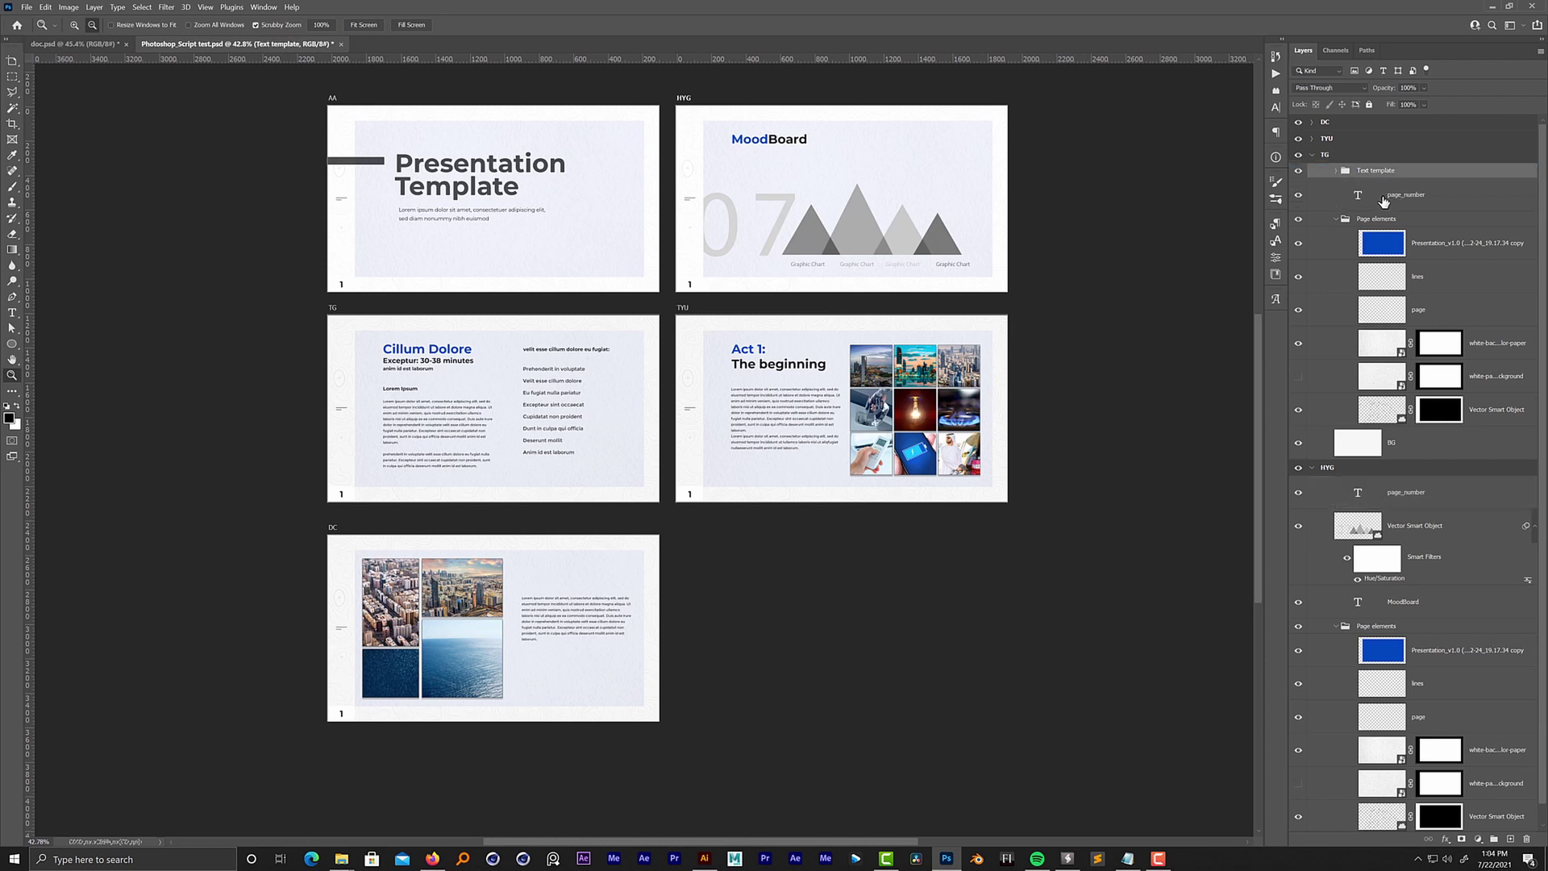
pyautogui.click(1339, 218)
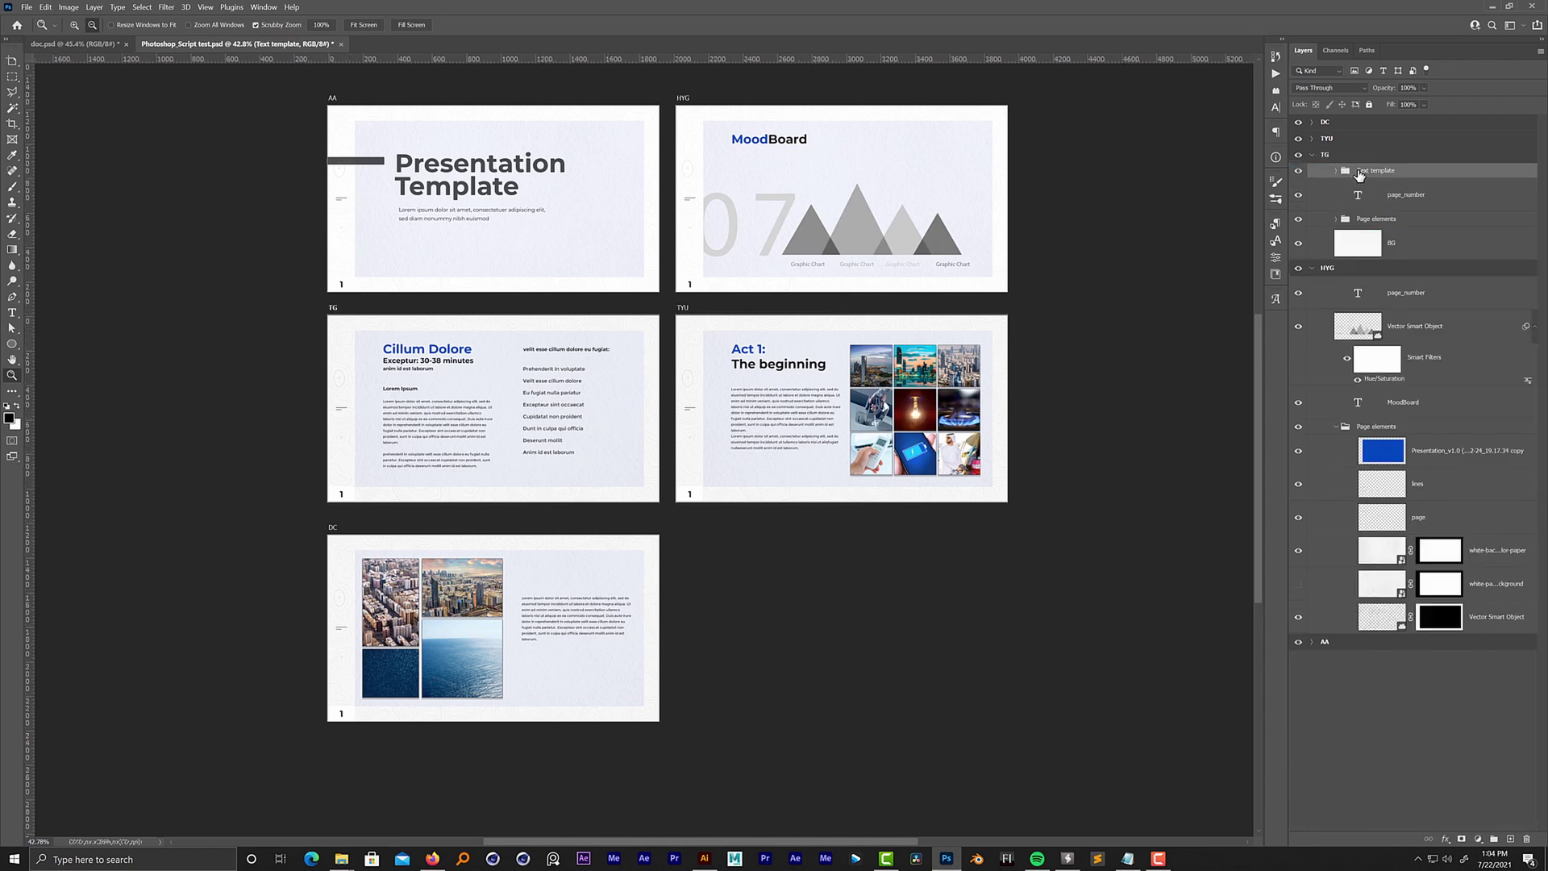
pyautogui.click(1395, 205)
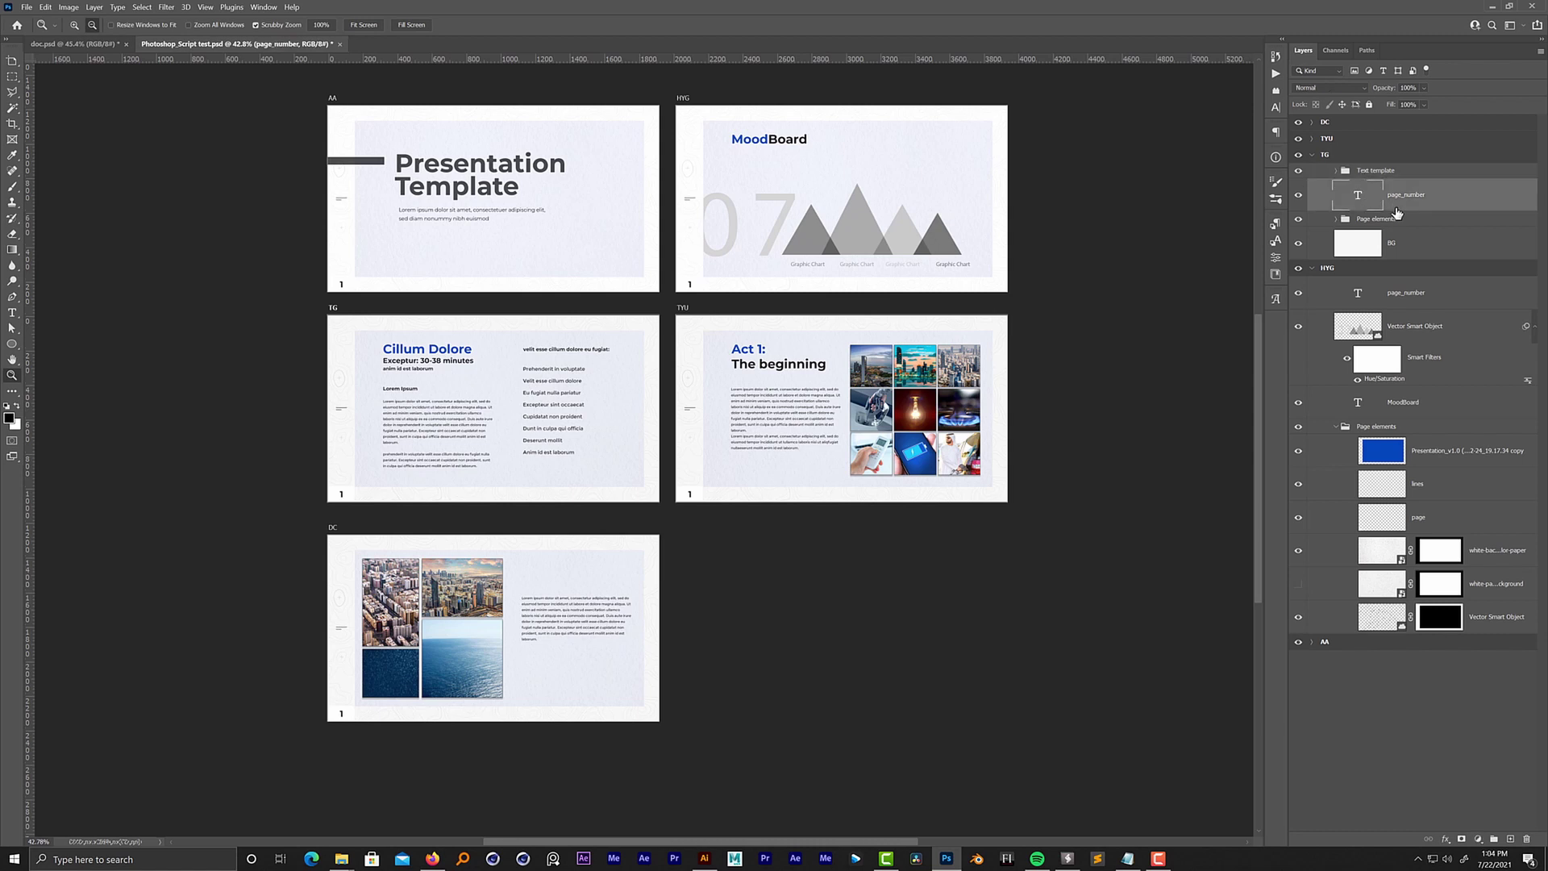
pyautogui.click(1352, 157)
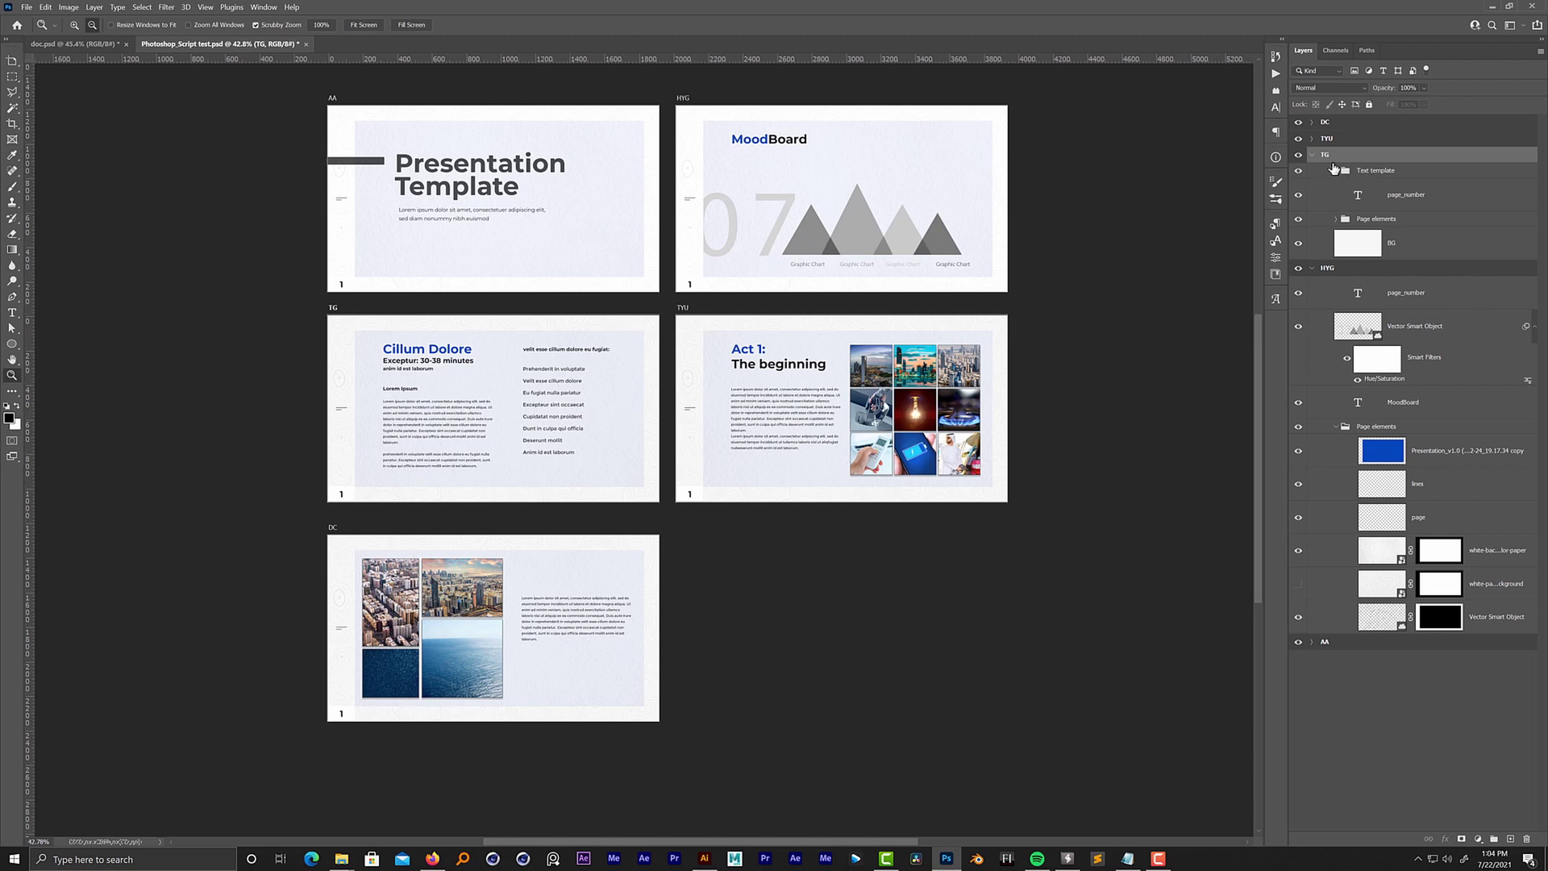
# Examine the layers and groups inside the TYU artboard, collapse it, and expand the DC artboard to check its page_number layer
pyautogui.click(1311, 139)
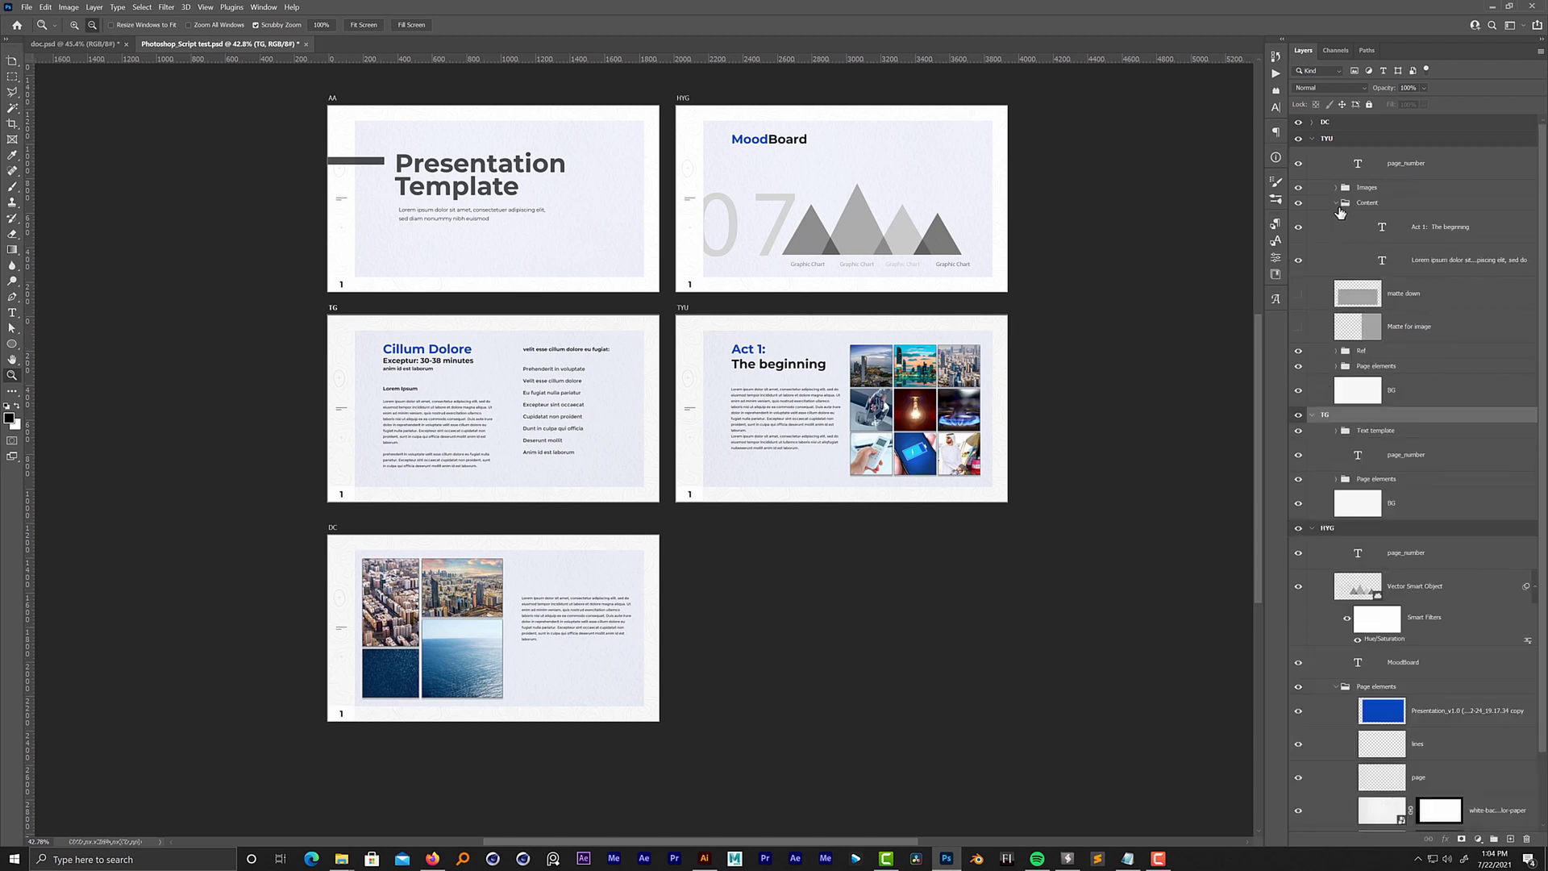
pyautogui.click(1337, 205)
pyautogui.click(1337, 205)
pyautogui.click(1337, 367)
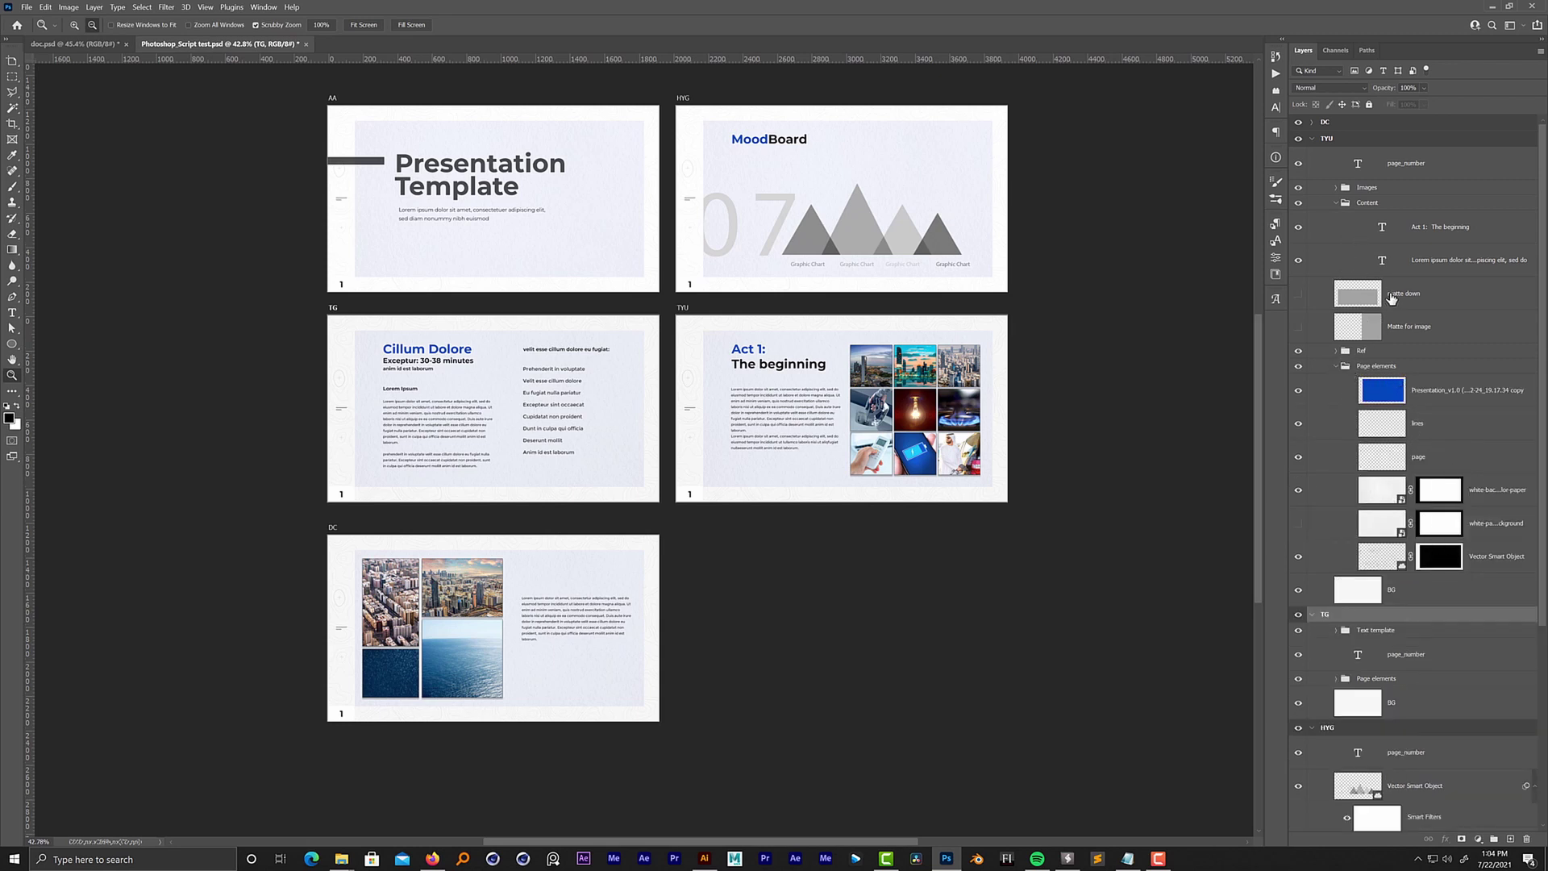
pyautogui.click(1337, 202)
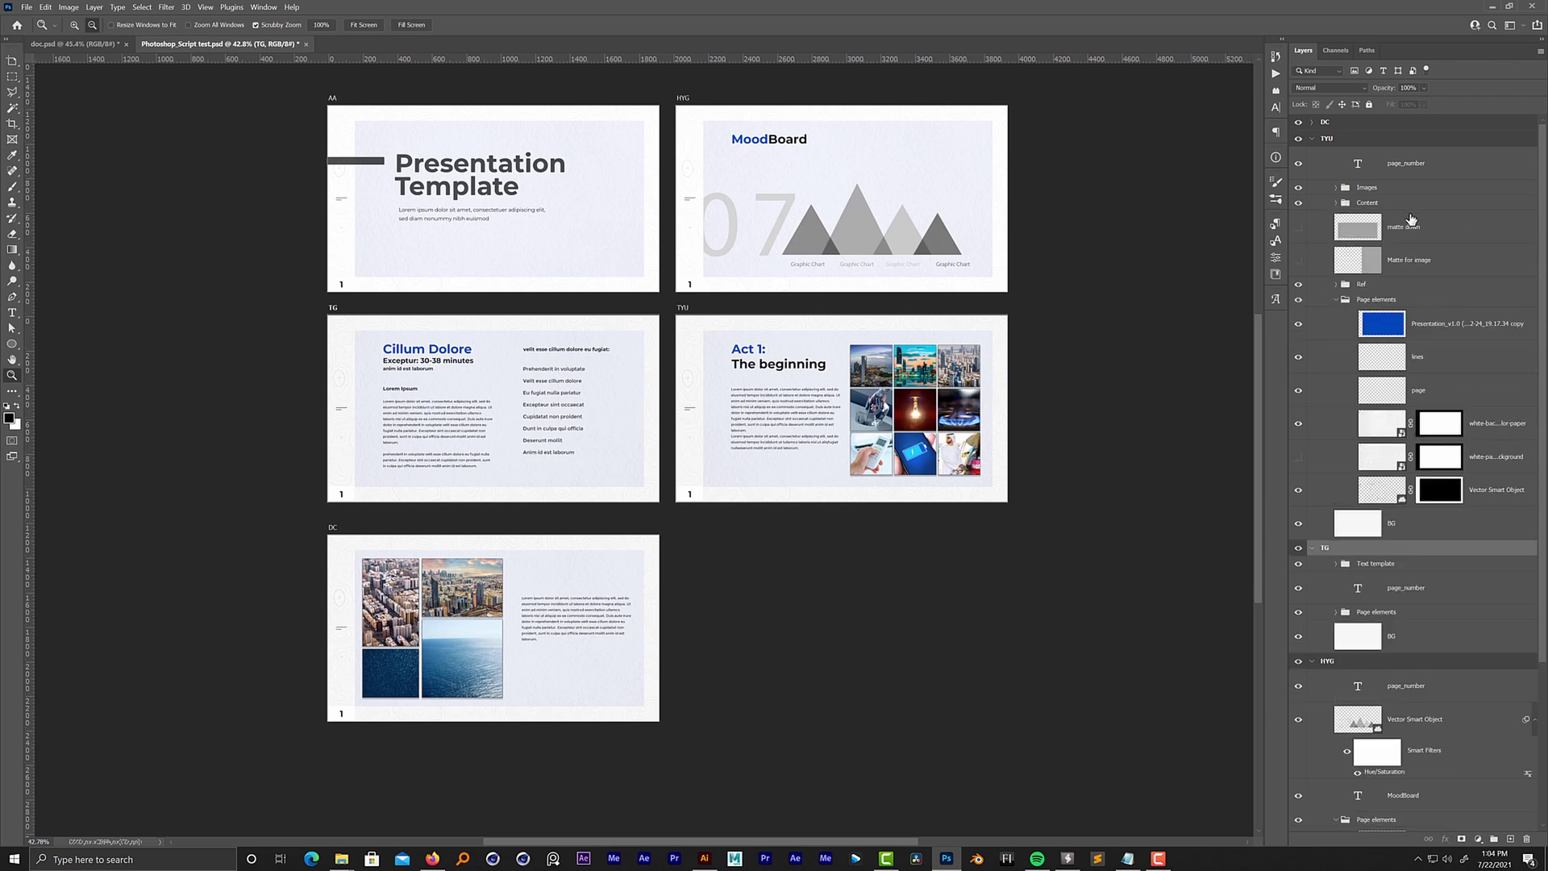
pyautogui.click(1312, 139)
pyautogui.click(1312, 123)
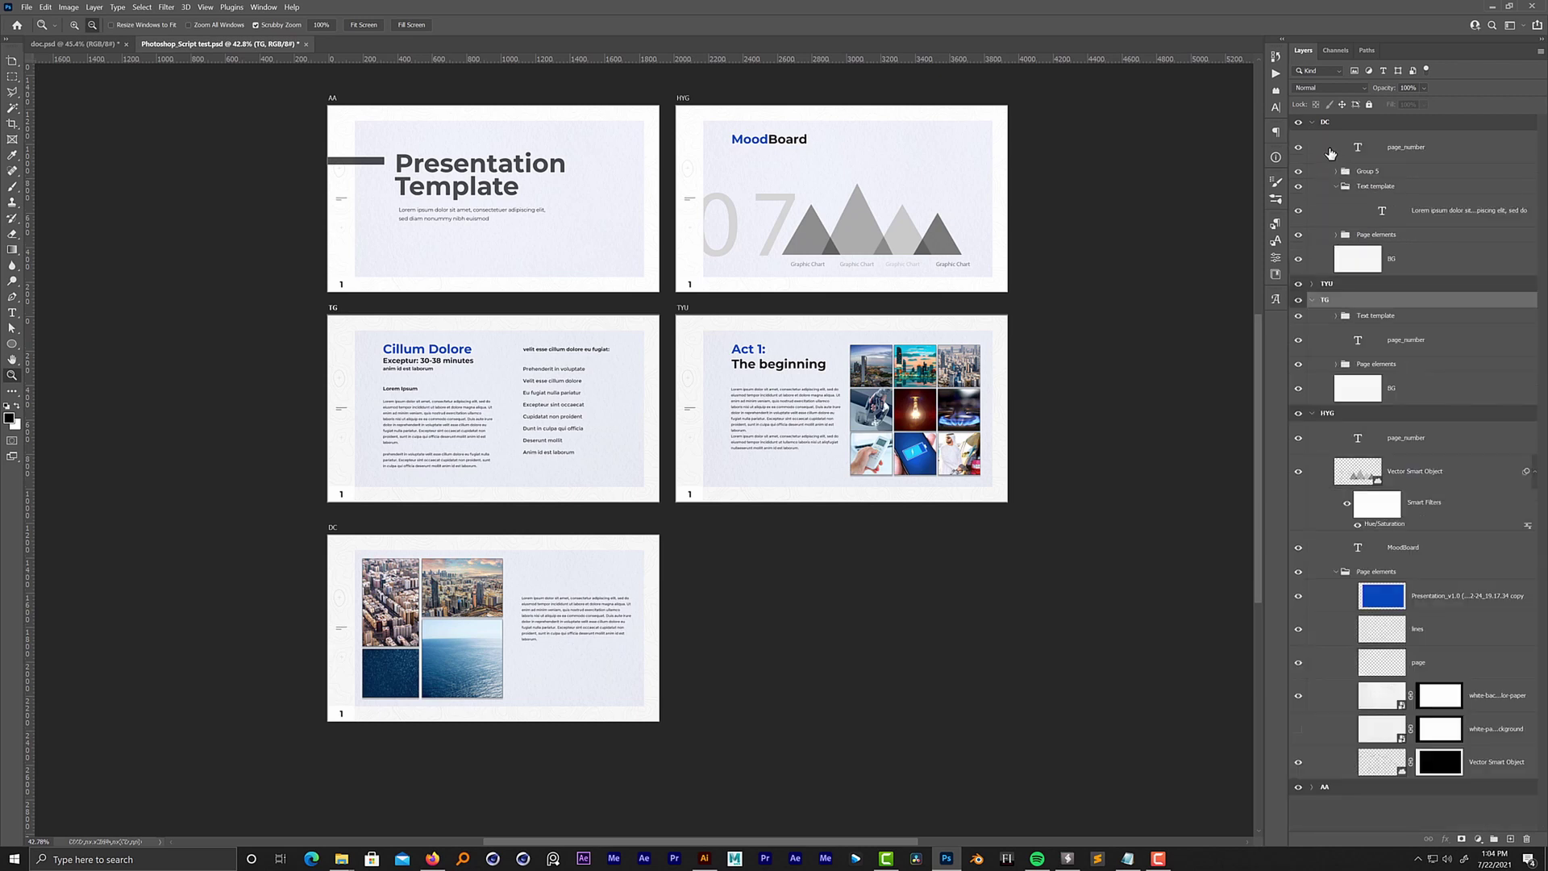
# Inspect the artboard names and page numbers on the presentation slides up close and across the whole layout
pyautogui.moveTo(760, 320); pyautogui.dragTo(738, 316)
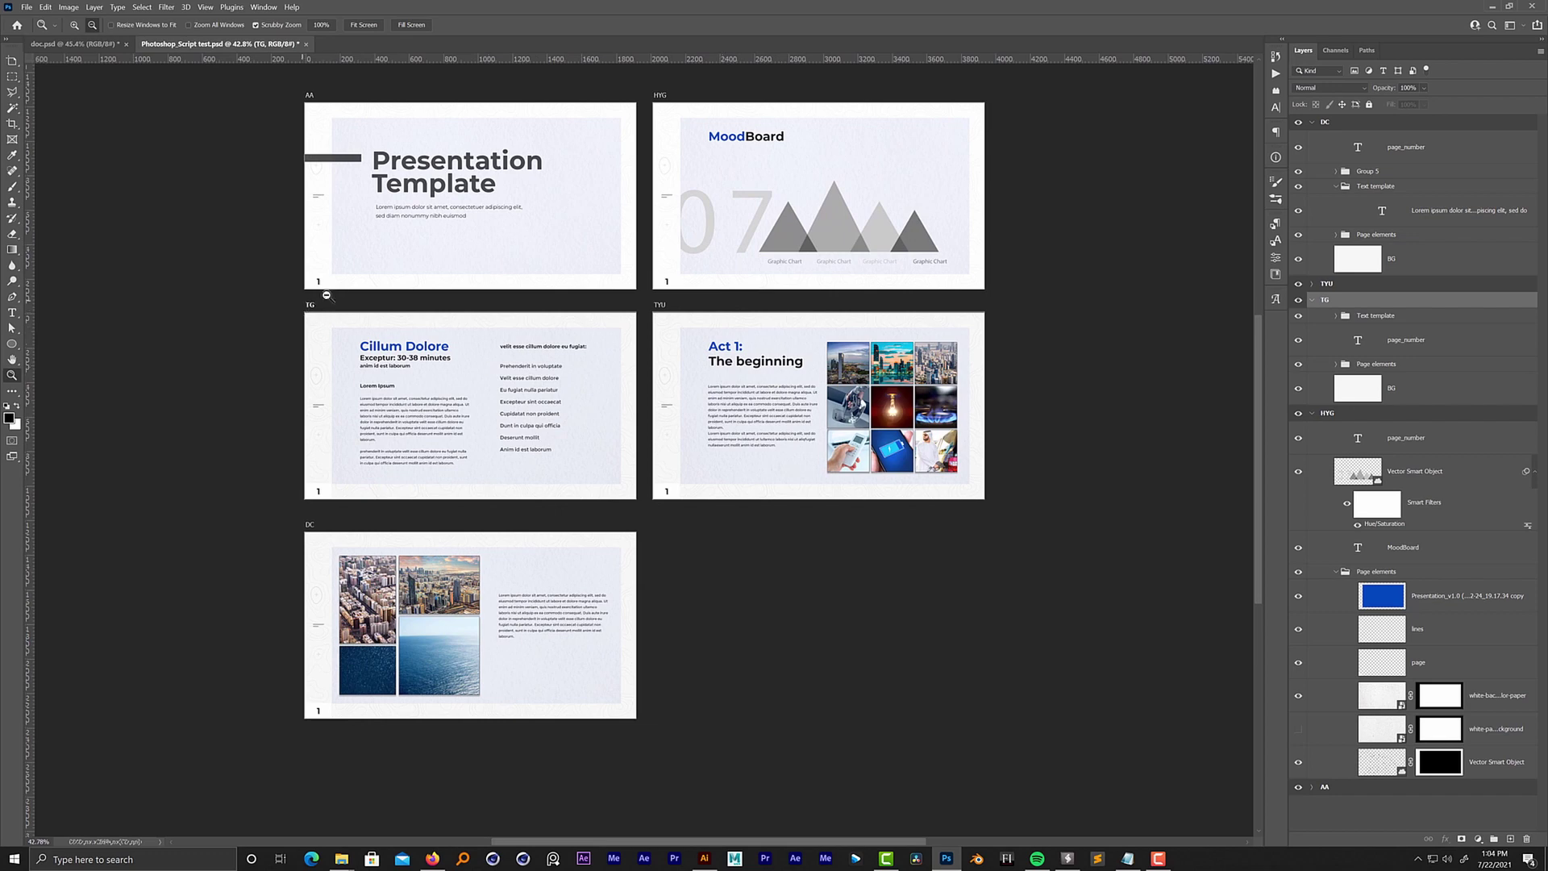
pyautogui.moveTo(307, 279); pyautogui.dragTo(359, 295)
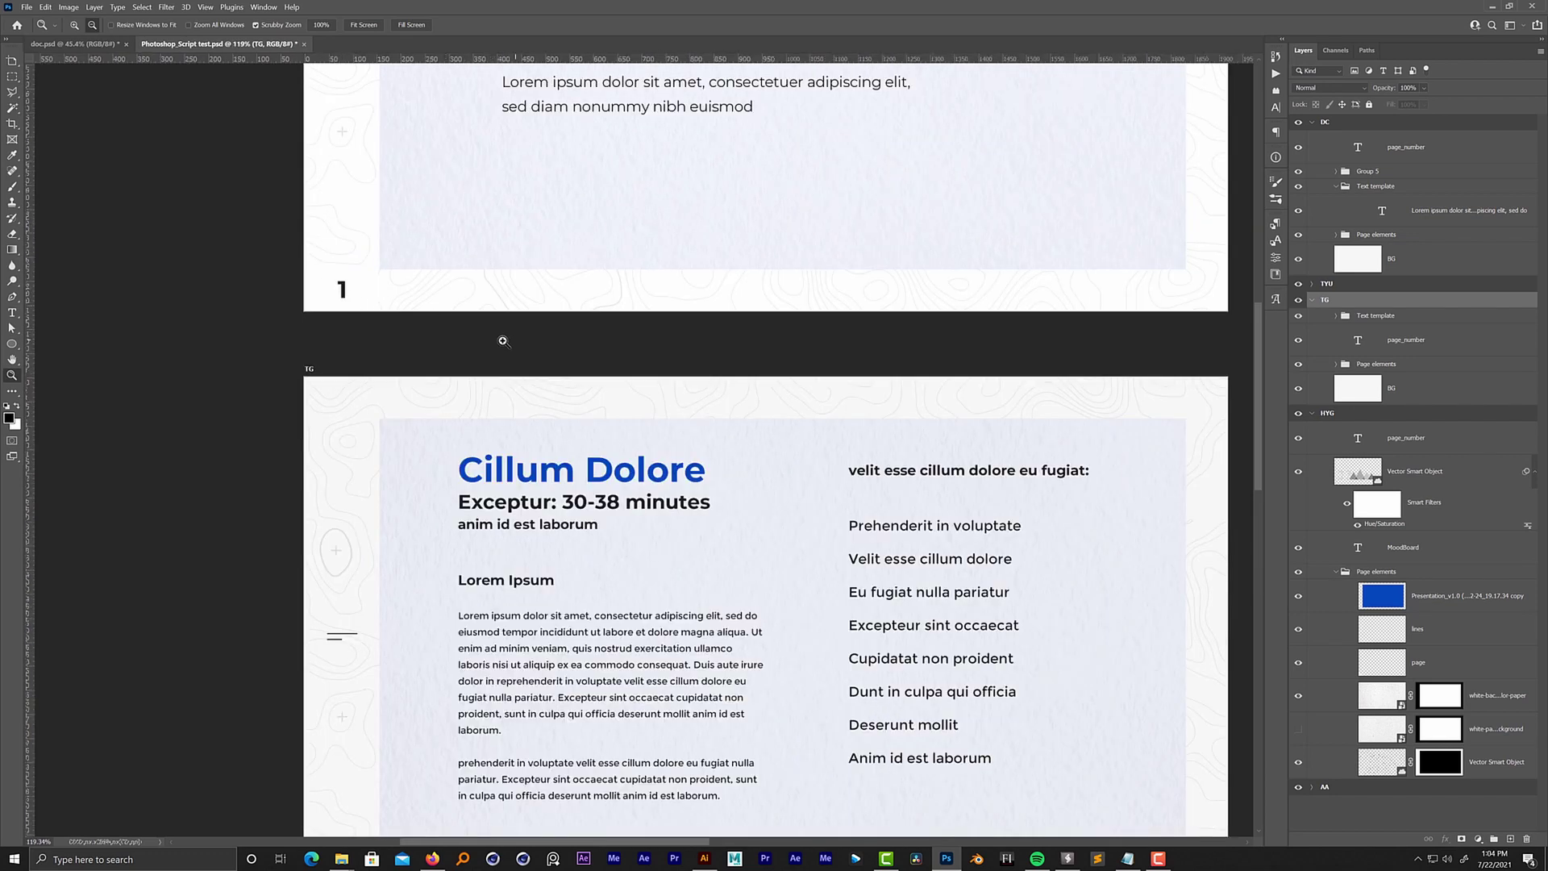
pyautogui.moveTo(500, 338); pyautogui.dragTo(453, 331)
pyautogui.moveTo(685, 388); pyautogui.dragTo(673, 364)
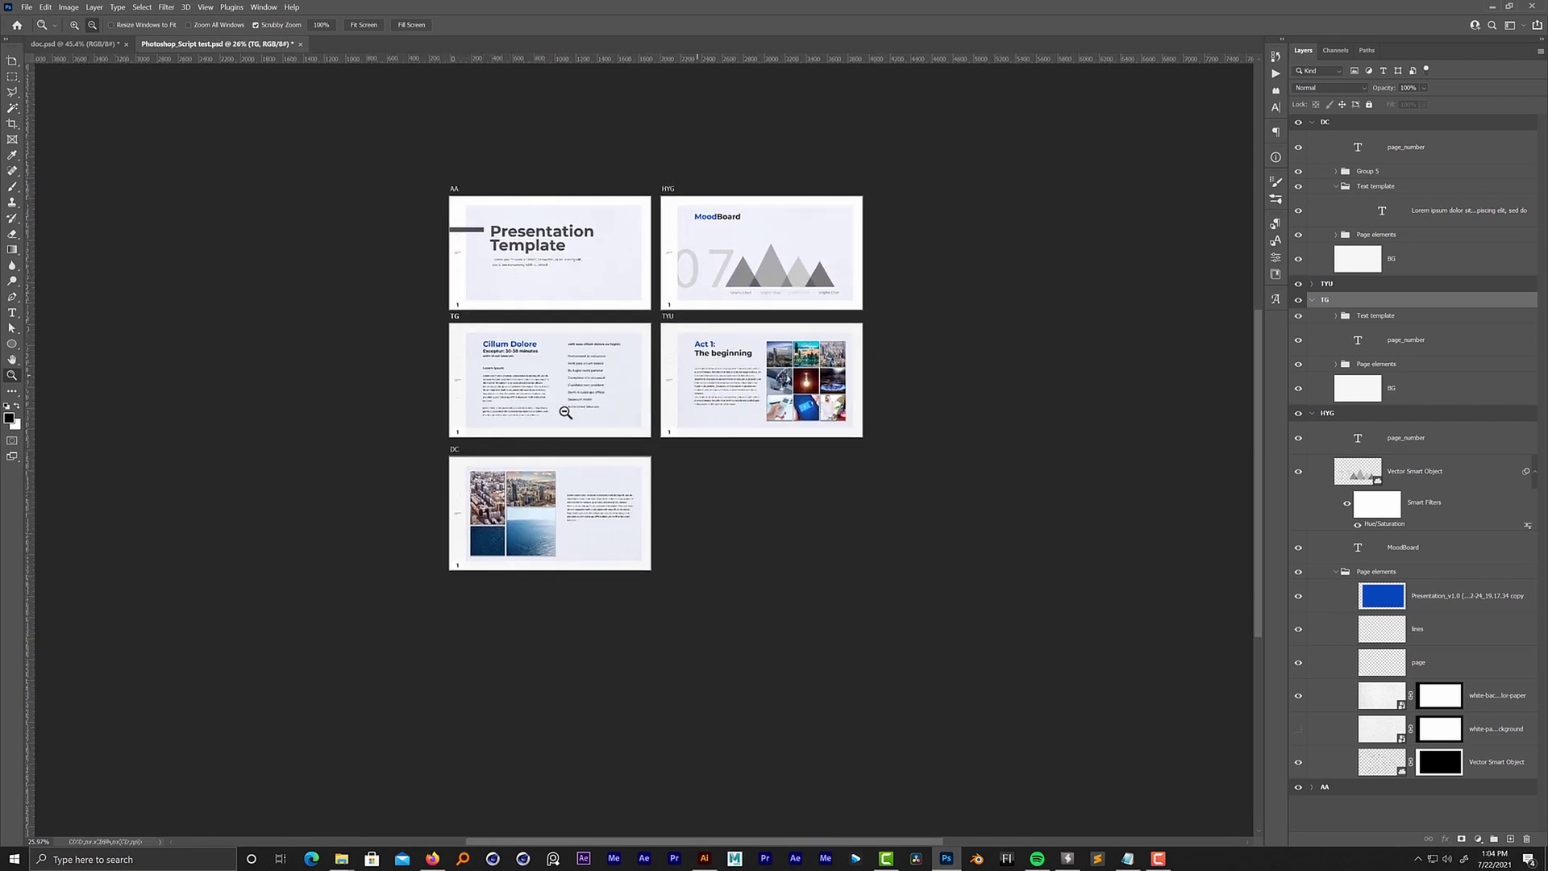
pyautogui.moveTo(709, 486); pyautogui.dragTo(718, 479)
pyautogui.moveTo(626, 494); pyautogui.dragTo(640, 494)
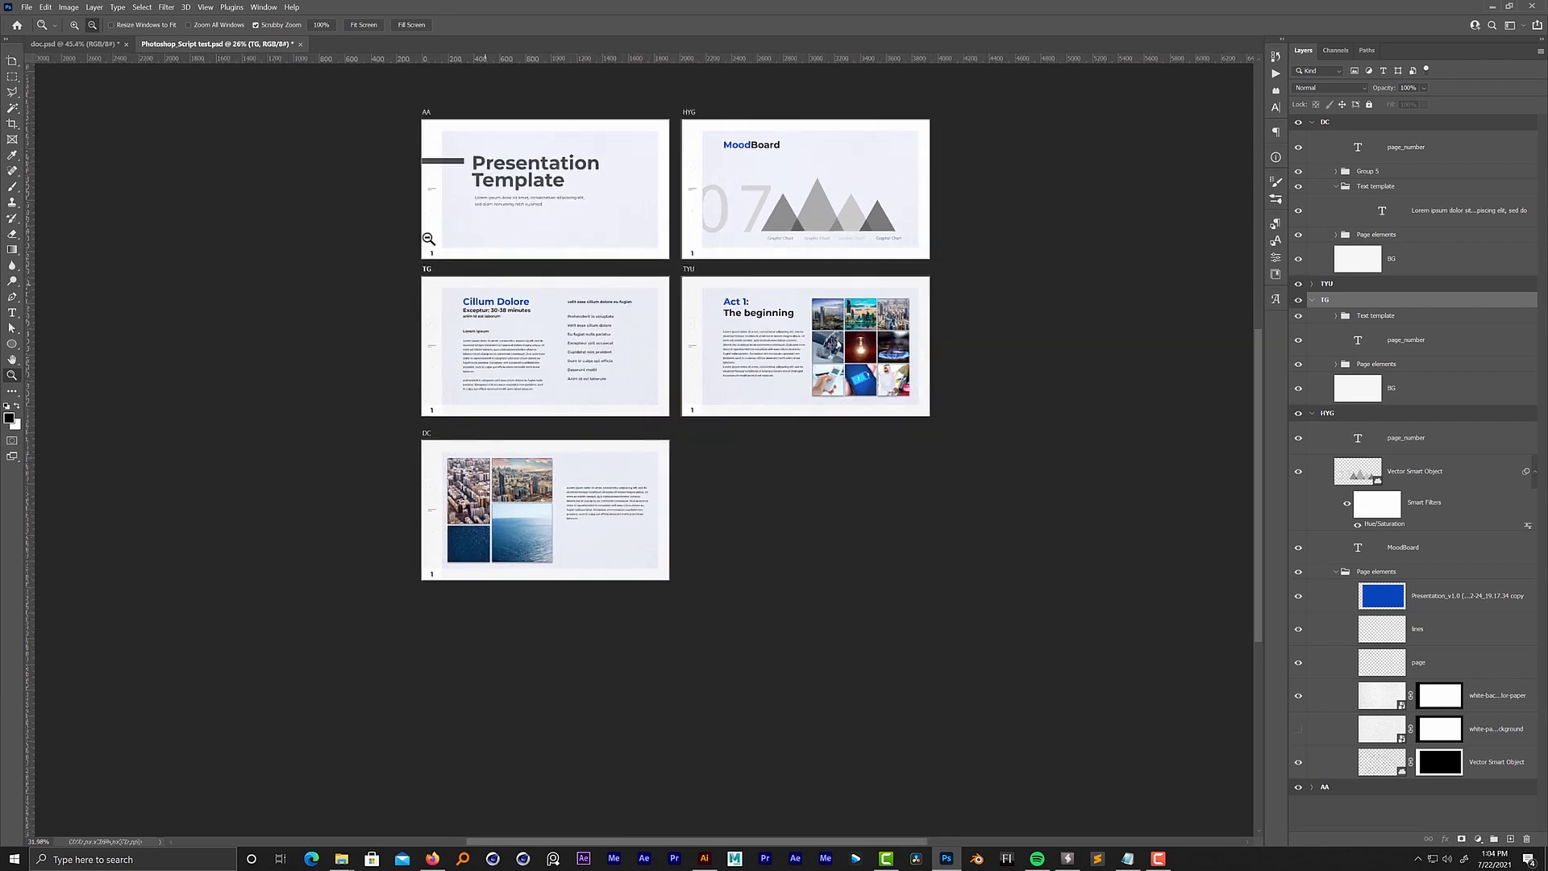
pyautogui.moveTo(475, 235); pyautogui.dragTo(491, 254)
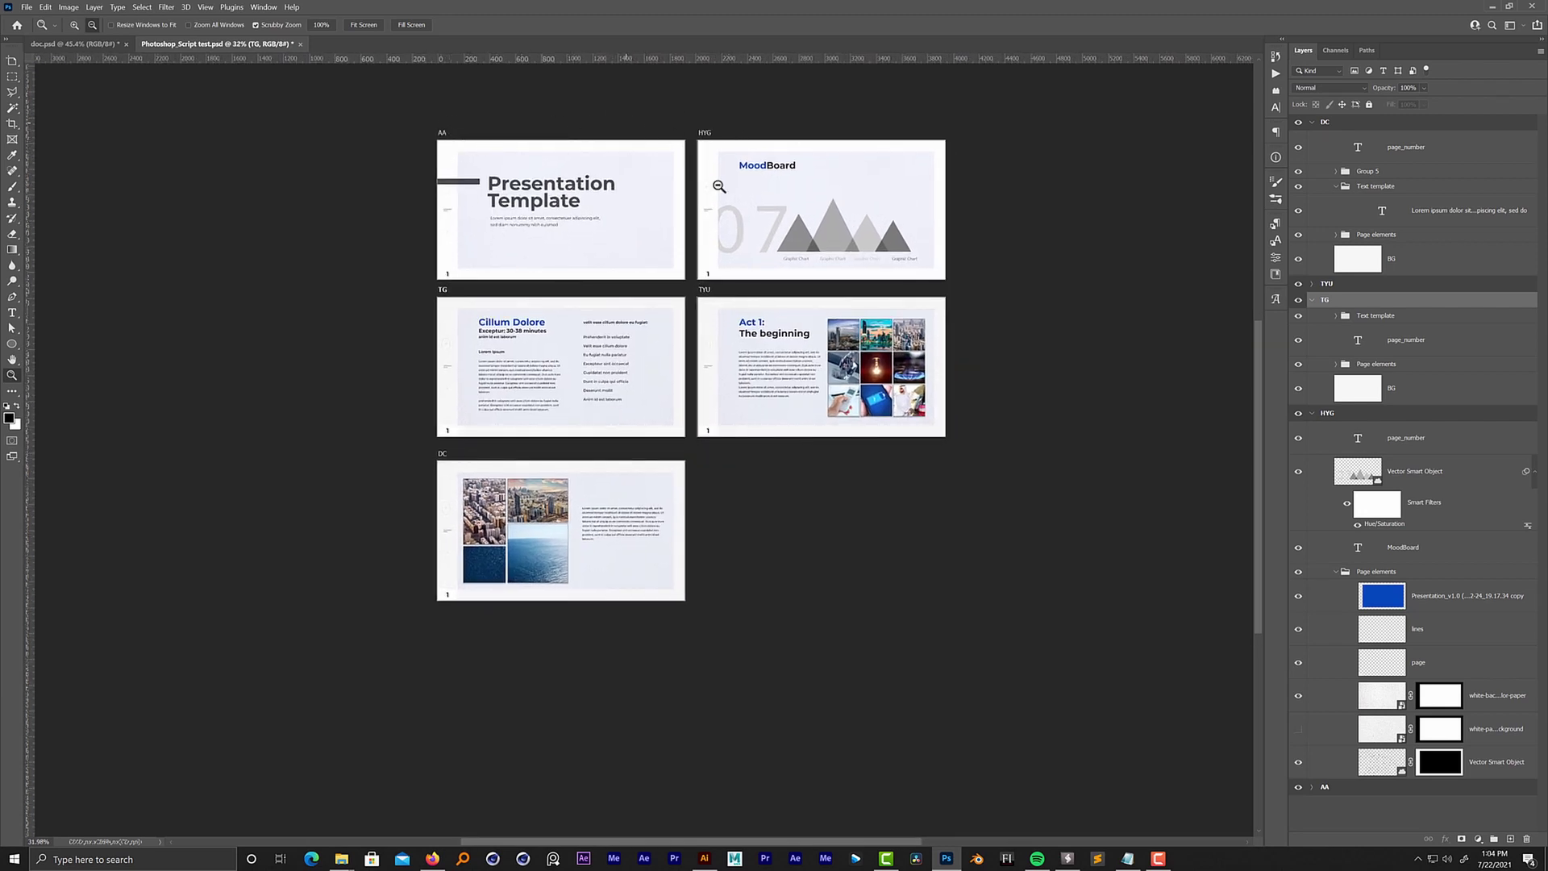
# Run "Artboards and page numbers.jsx" on the five presentation artboards, dismiss the script alert, and review the page numbers
pyautogui.click(1317, 125)
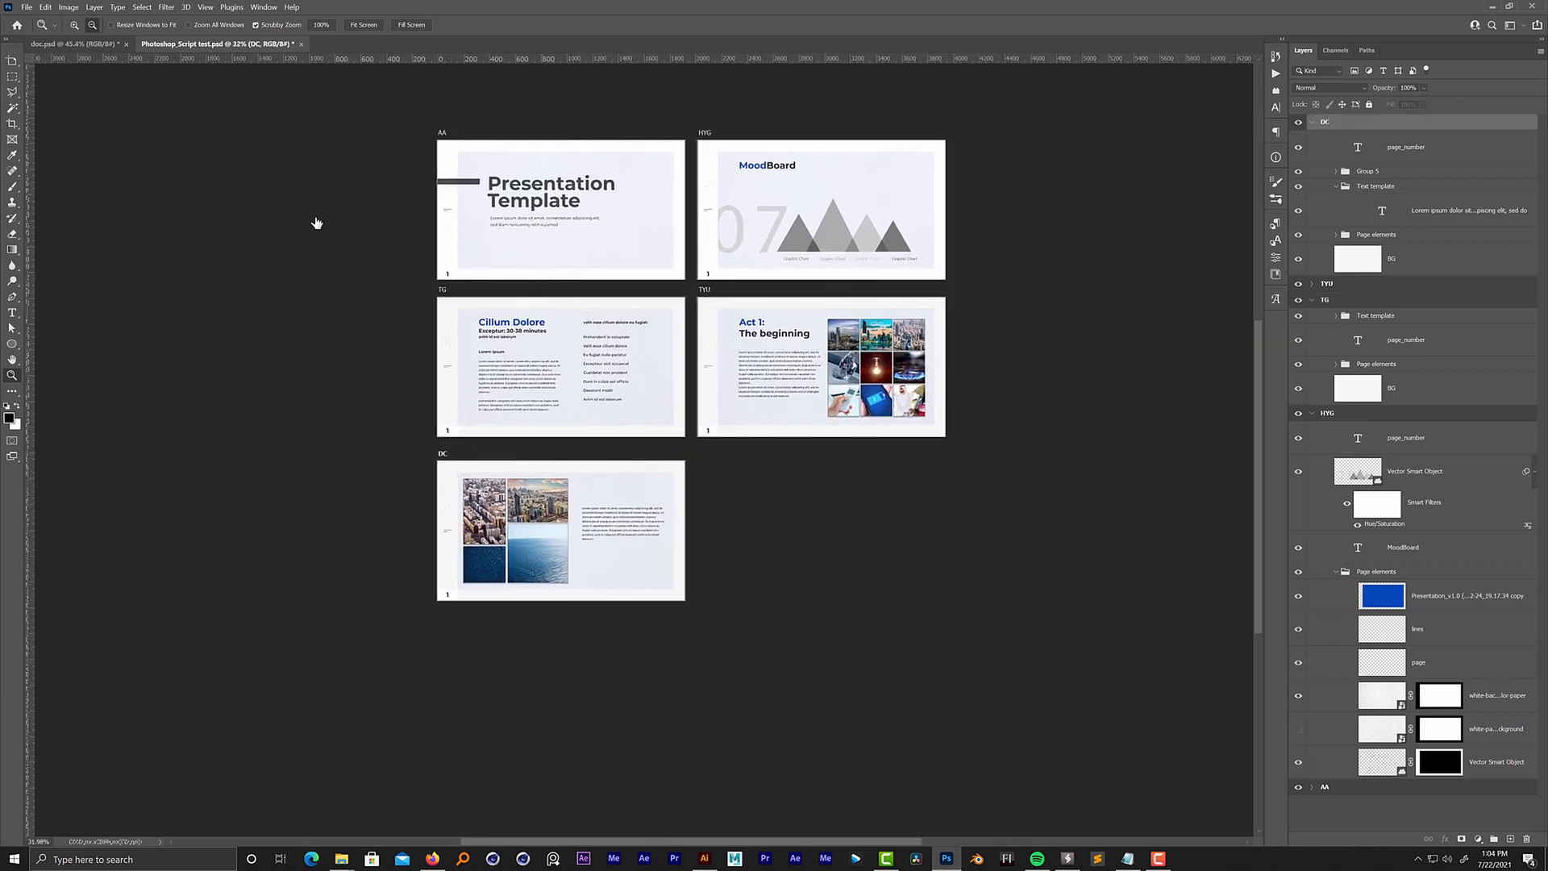
pyautogui.click(26, 6)
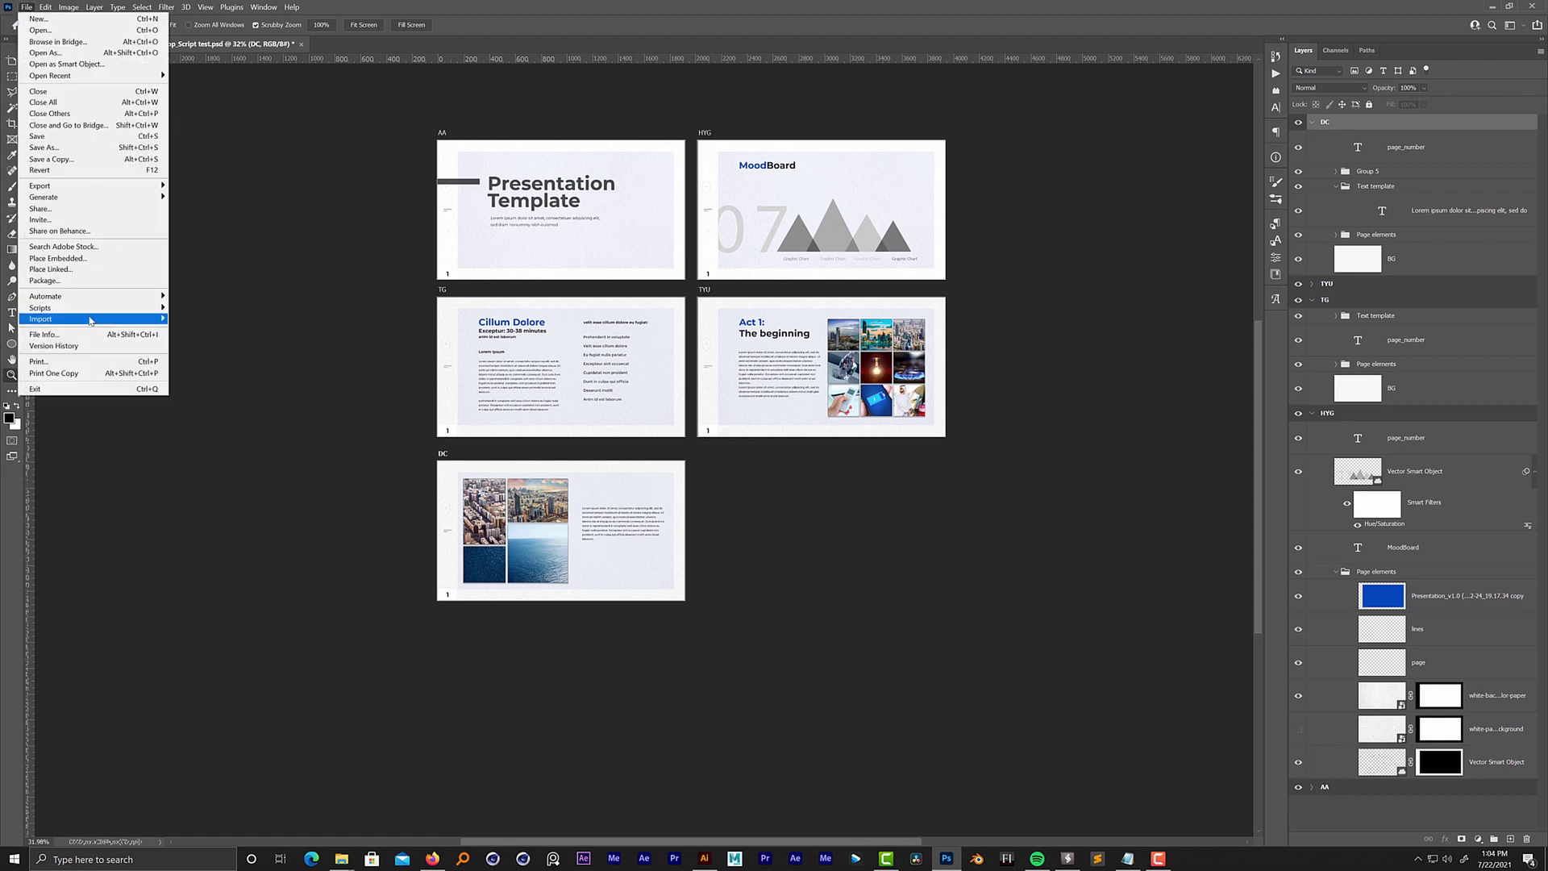
pyautogui.moveTo(95, 316)
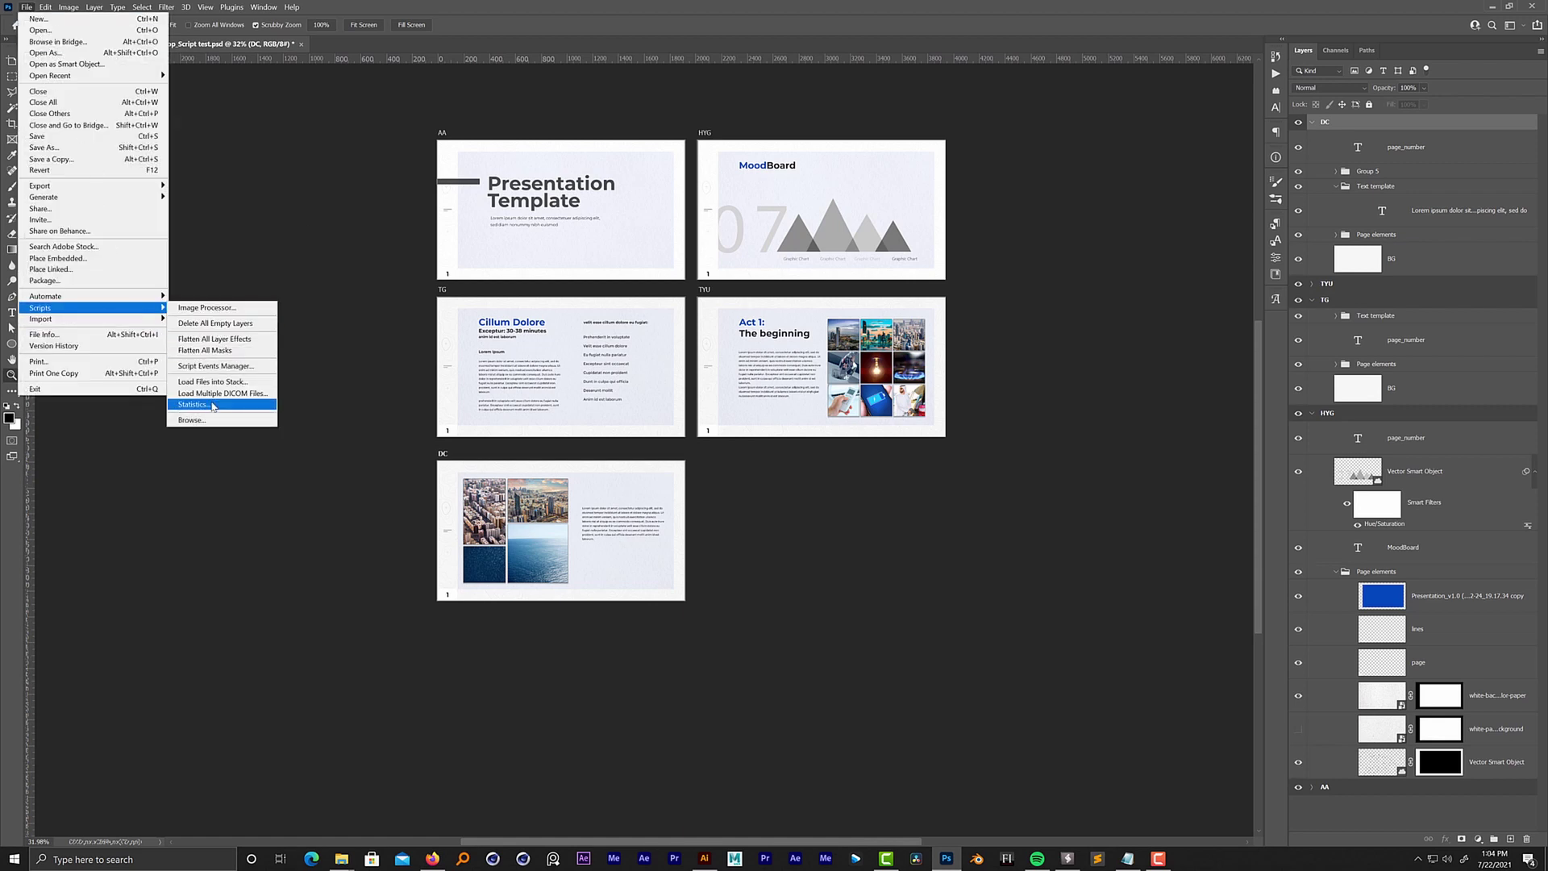
pyautogui.click(214, 420)
pyautogui.click(266, 115)
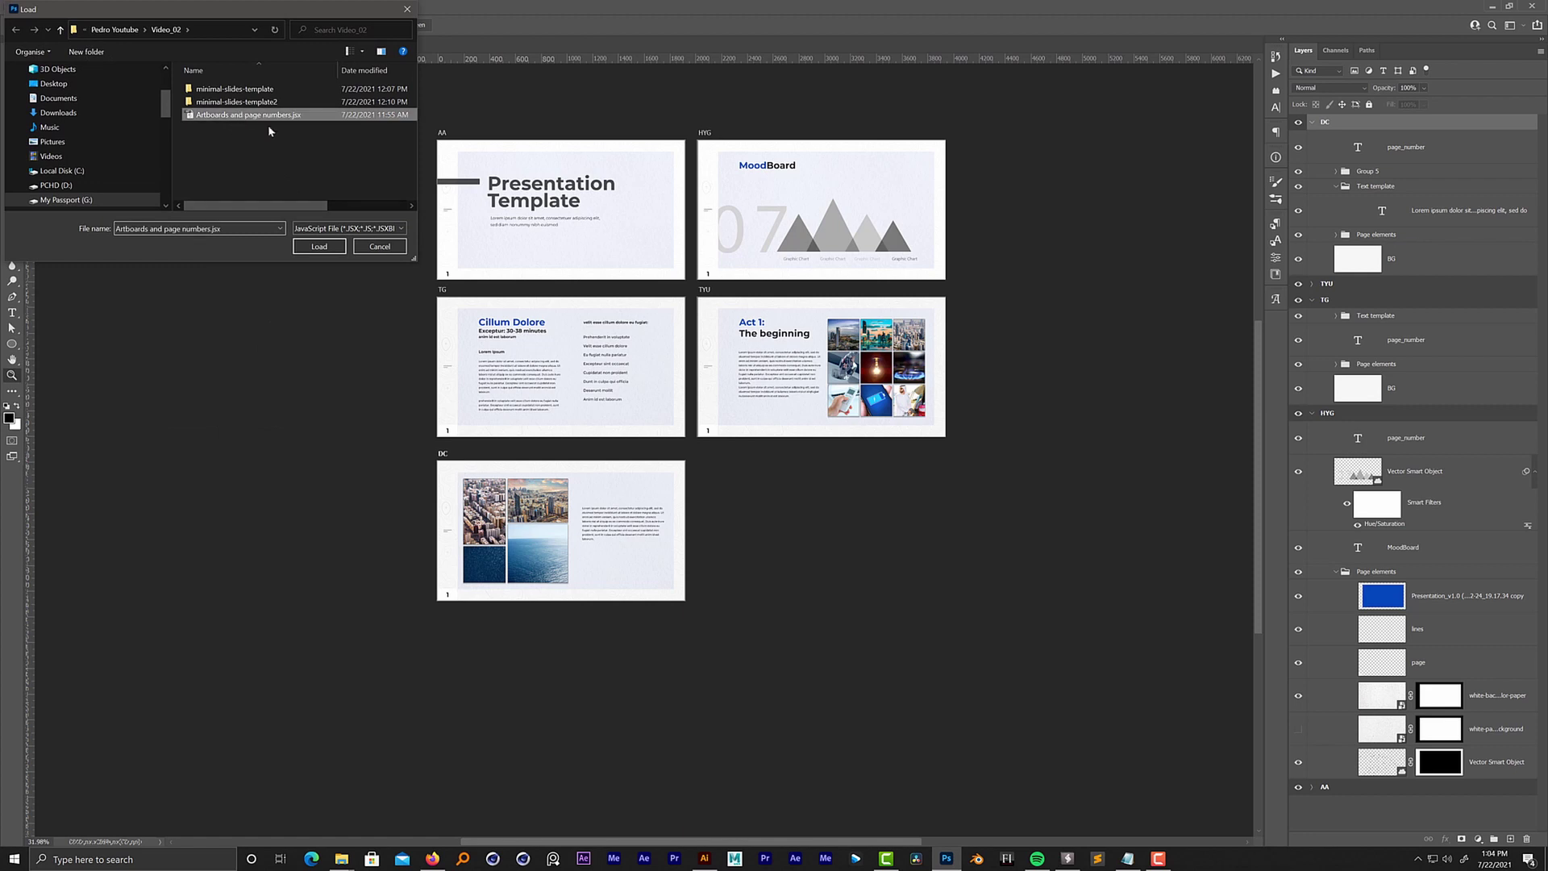
pyautogui.click(318, 246)
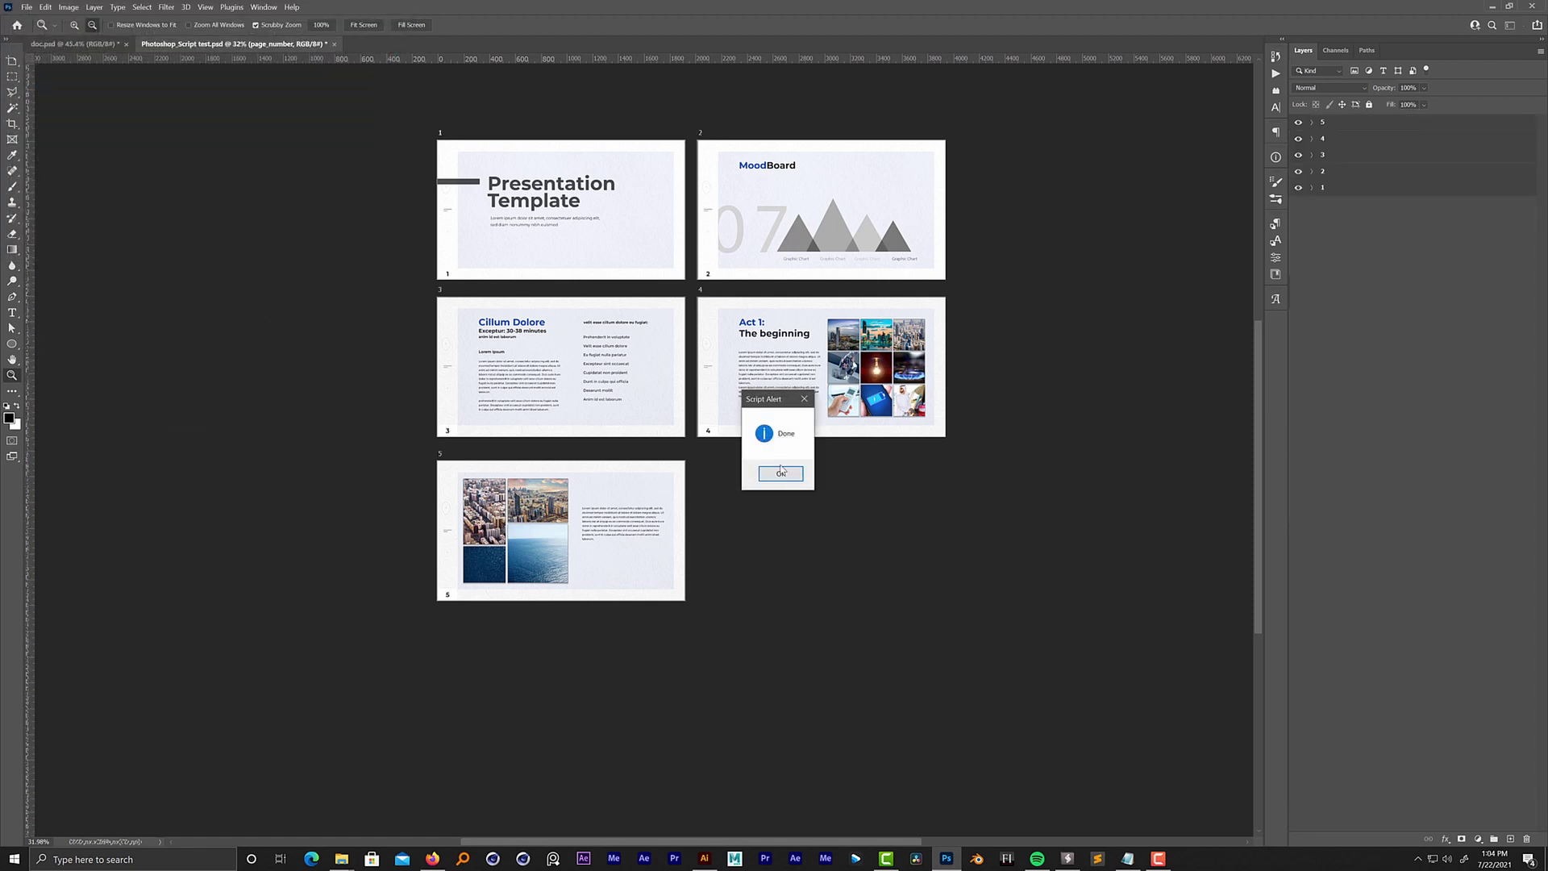
pyautogui.click(781, 473)
pyautogui.scroll(2, 665, 431)
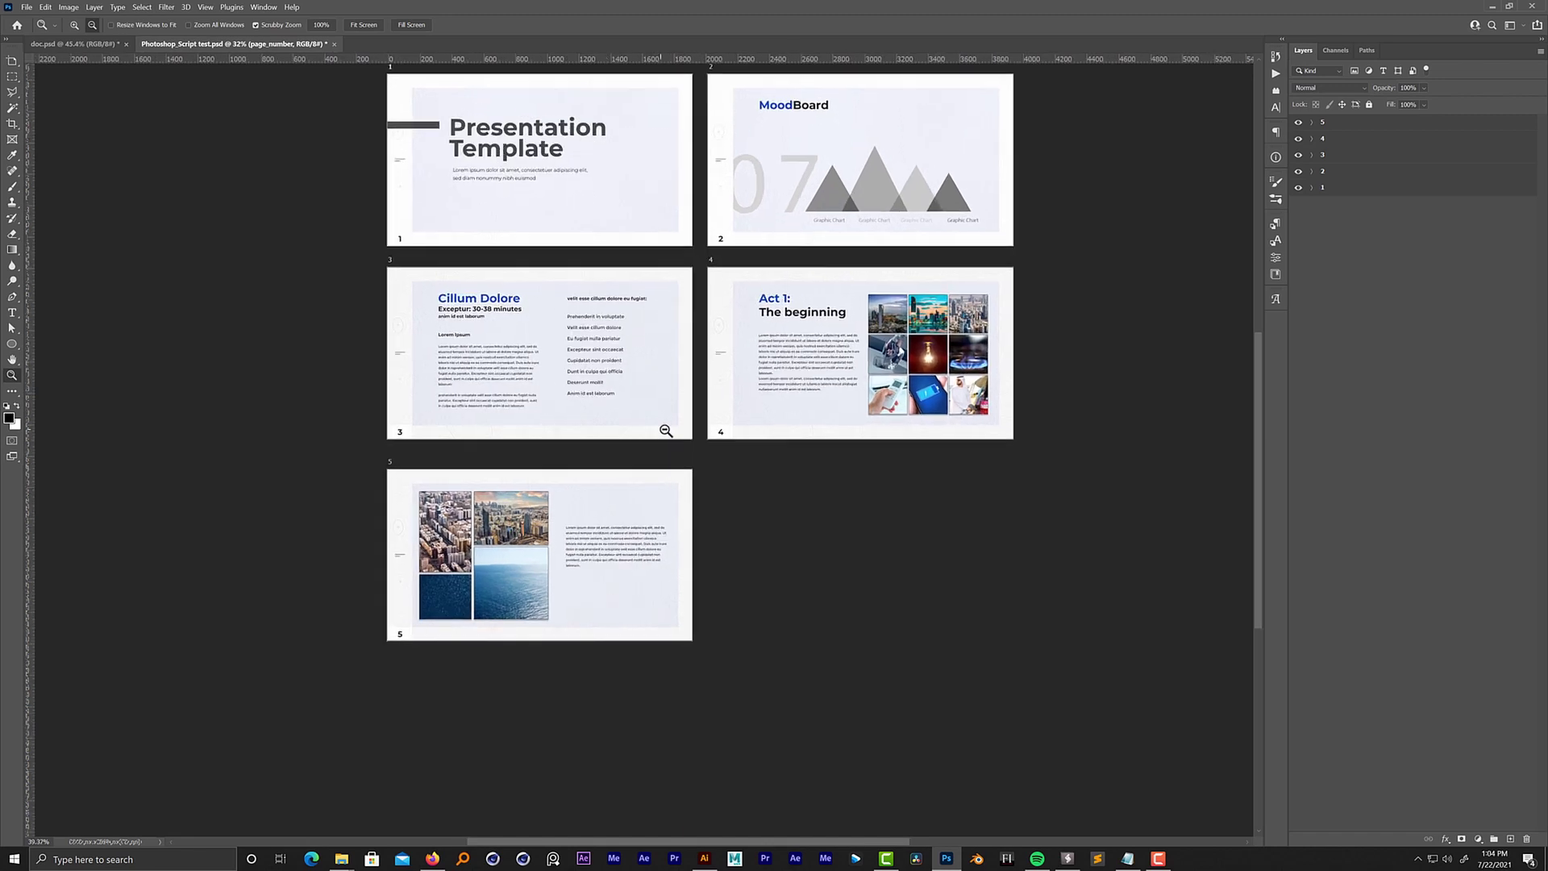
# Switch to the doc.psd document and select the page_number text layer inside artboard 1
pyautogui.scroll(1, 729, 380)
pyautogui.moveTo(729, 379); pyautogui.dragTo(664, 421)
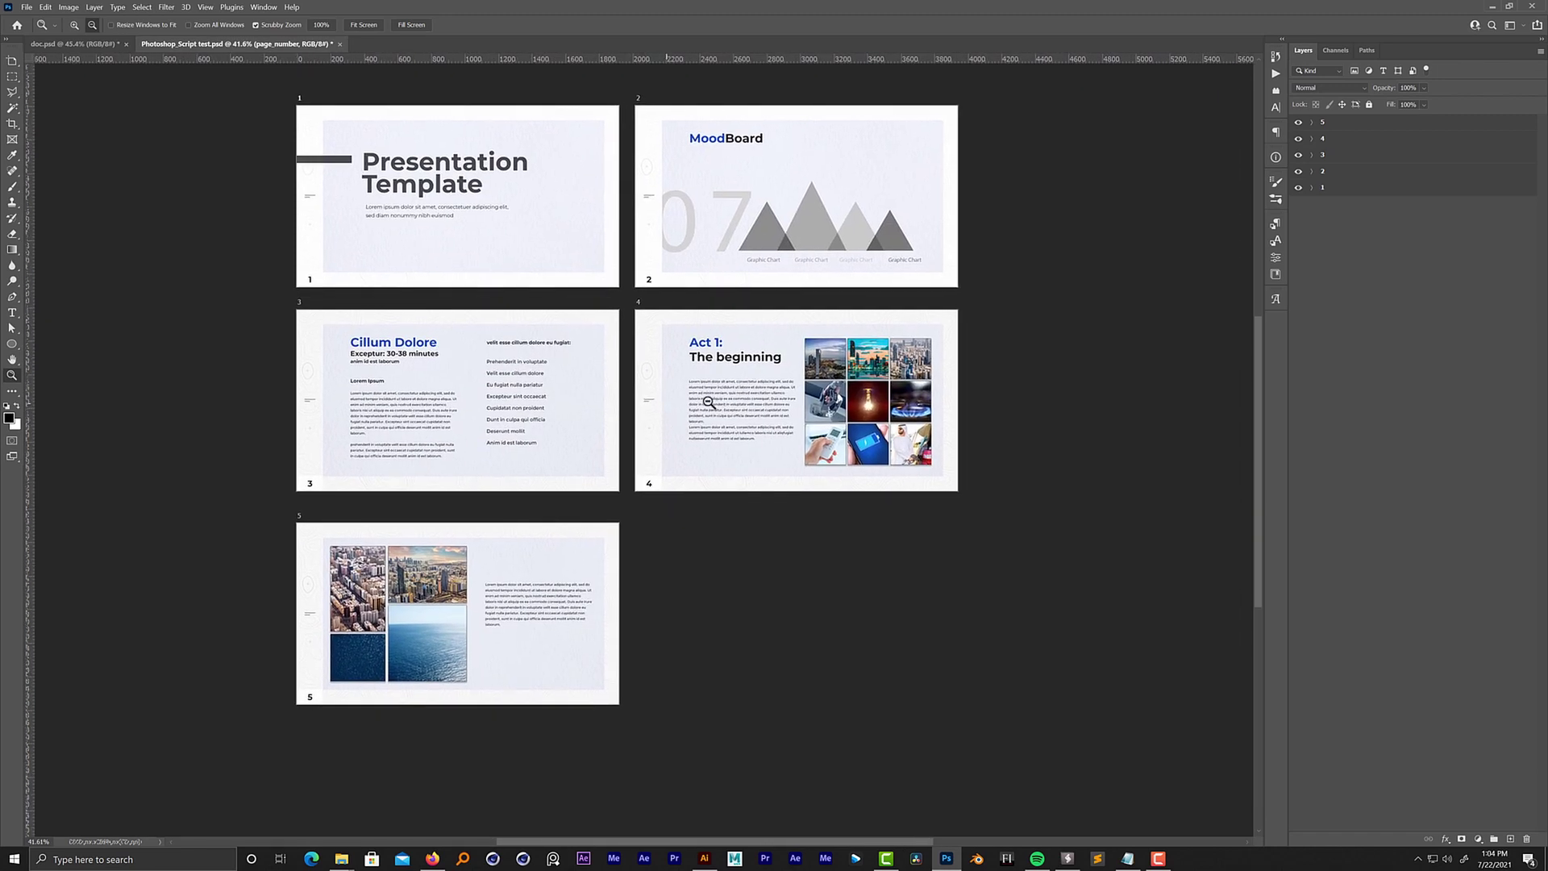
pyautogui.click(91, 46)
pyautogui.moveTo(715, 349); pyautogui.dragTo(746, 356)
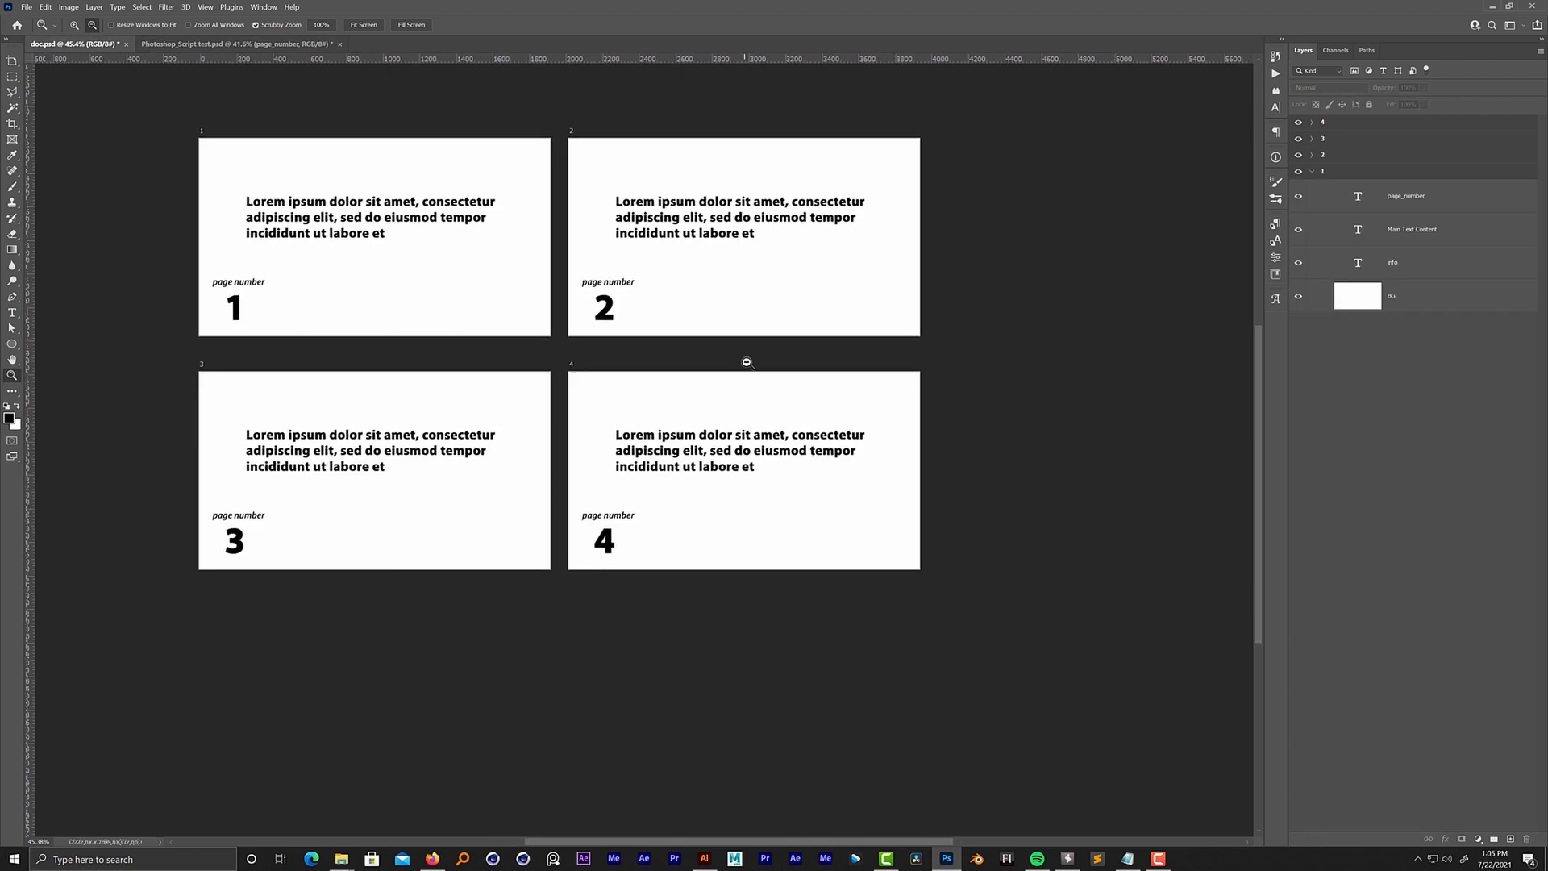
pyautogui.click(1400, 199)
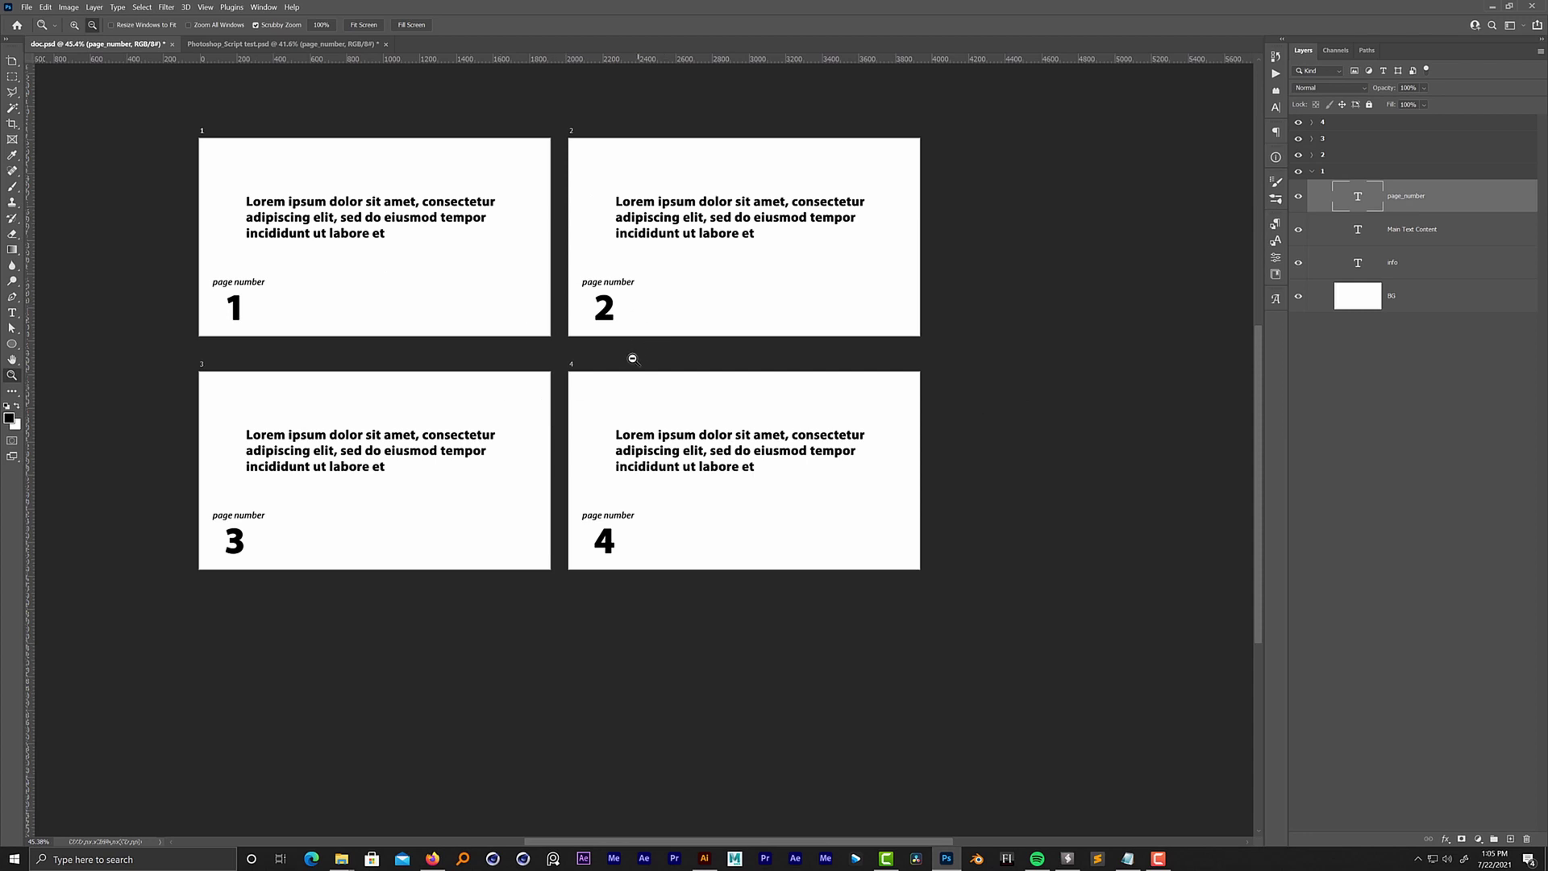
pyautogui.moveTo(411, 332); pyautogui.dragTo(483, 344)
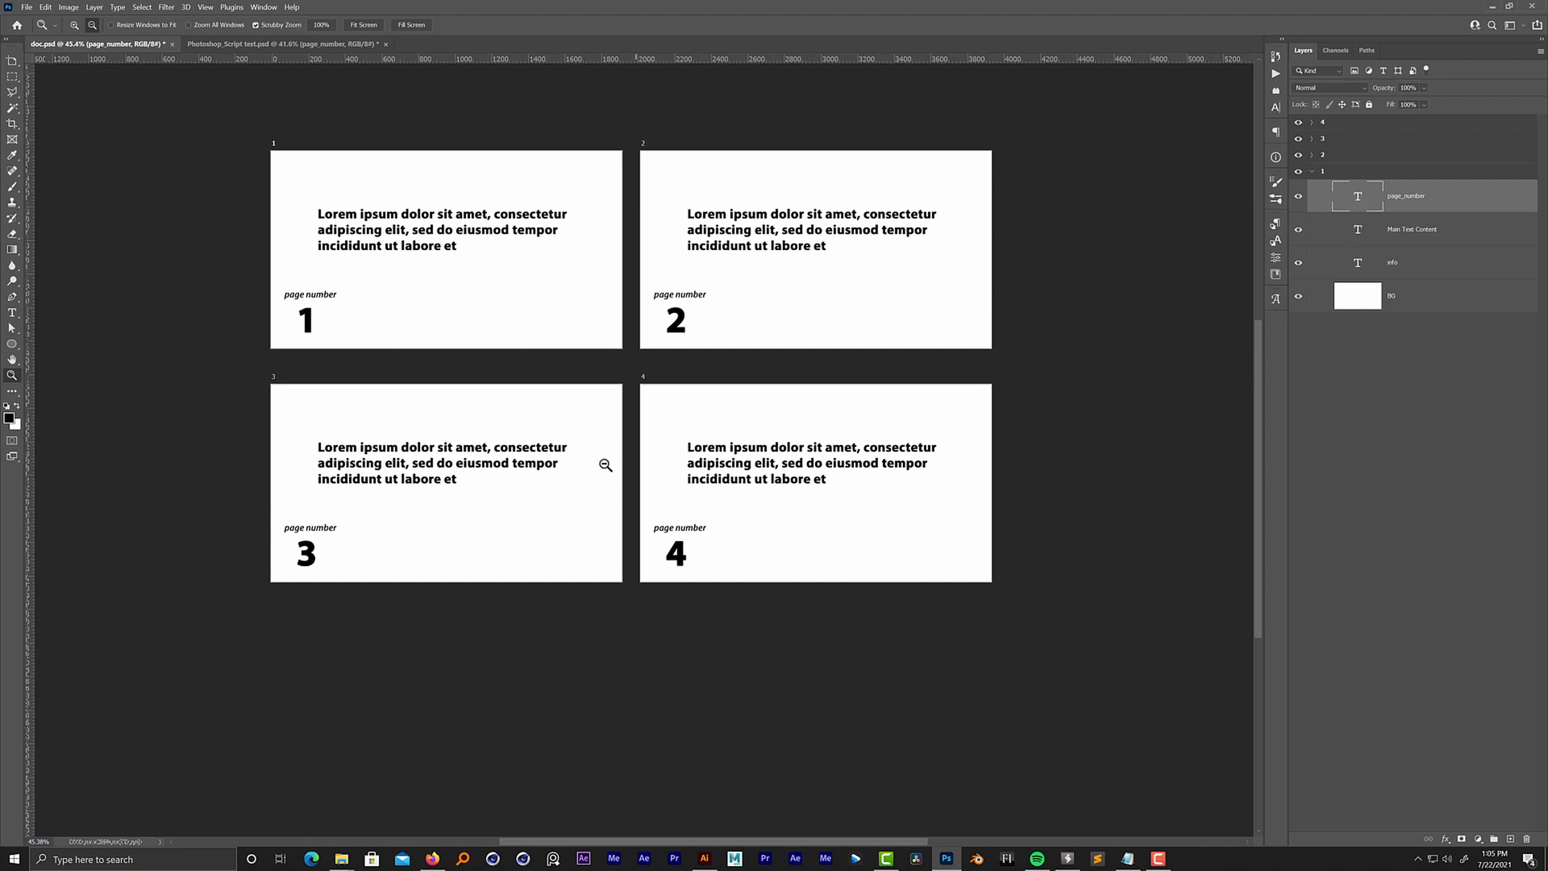
pyautogui.moveTo(621, 450); pyautogui.dragTo(629, 484)
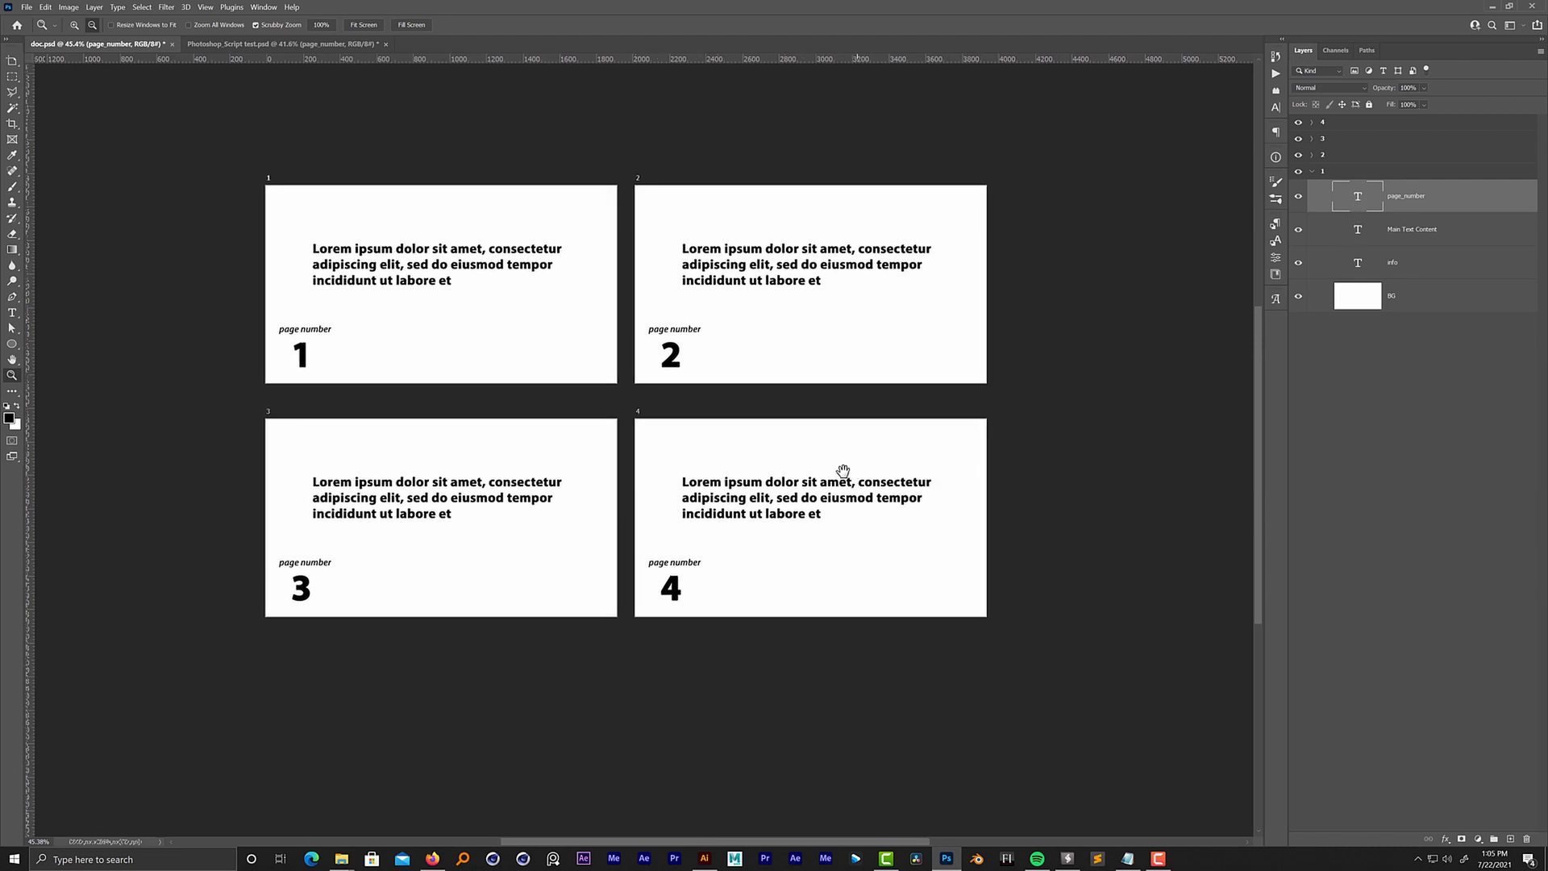
pyautogui.moveTo(846, 472); pyautogui.dragTo(830, 455)
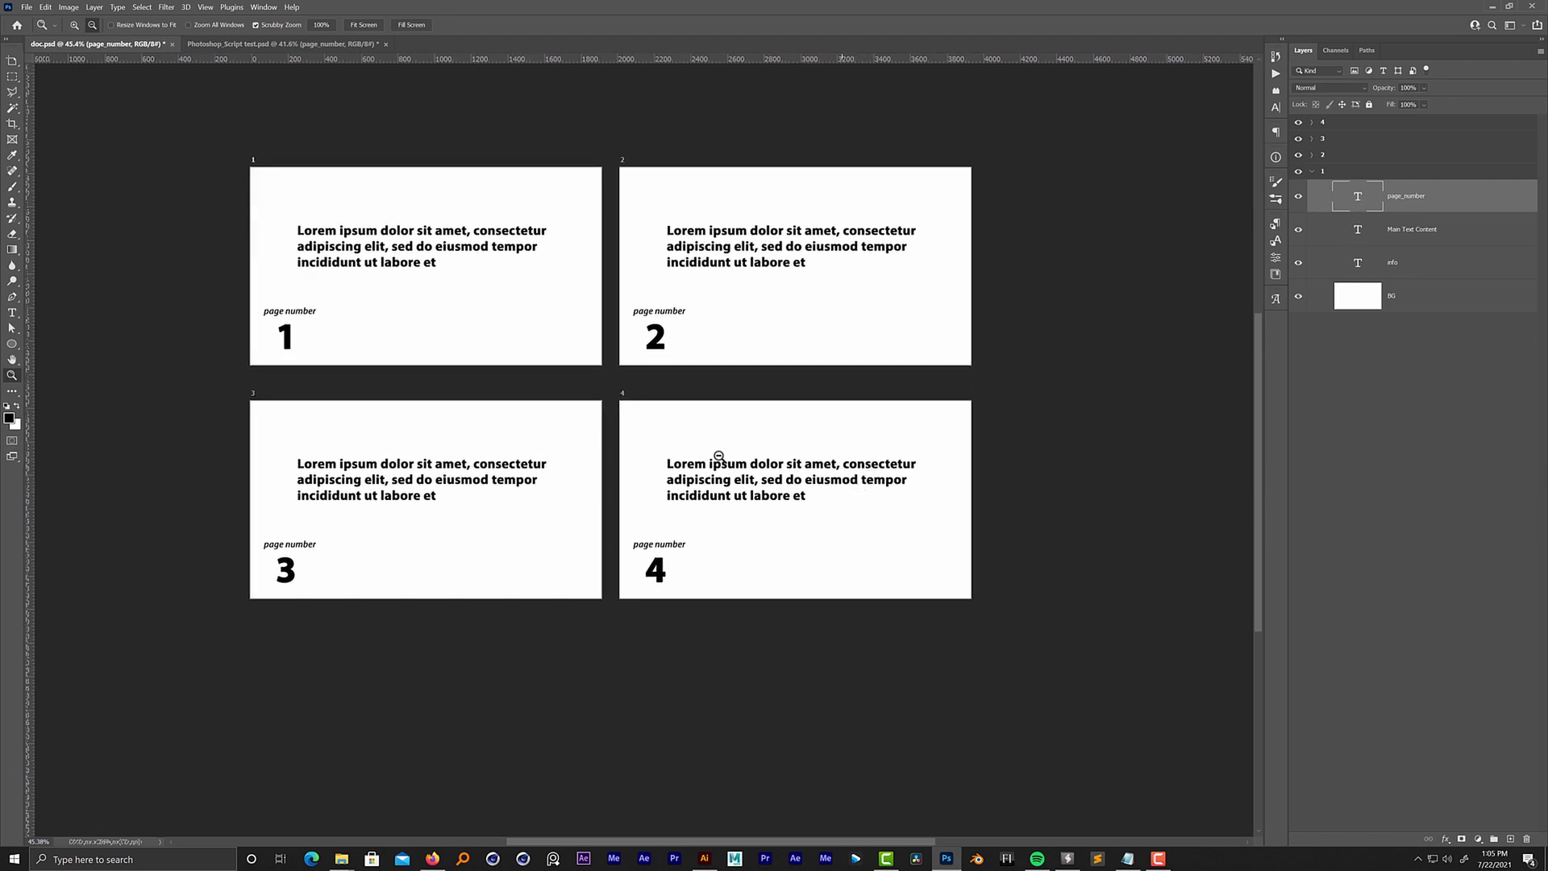
pyautogui.moveTo(622, 455); pyautogui.dragTo(623, 450)
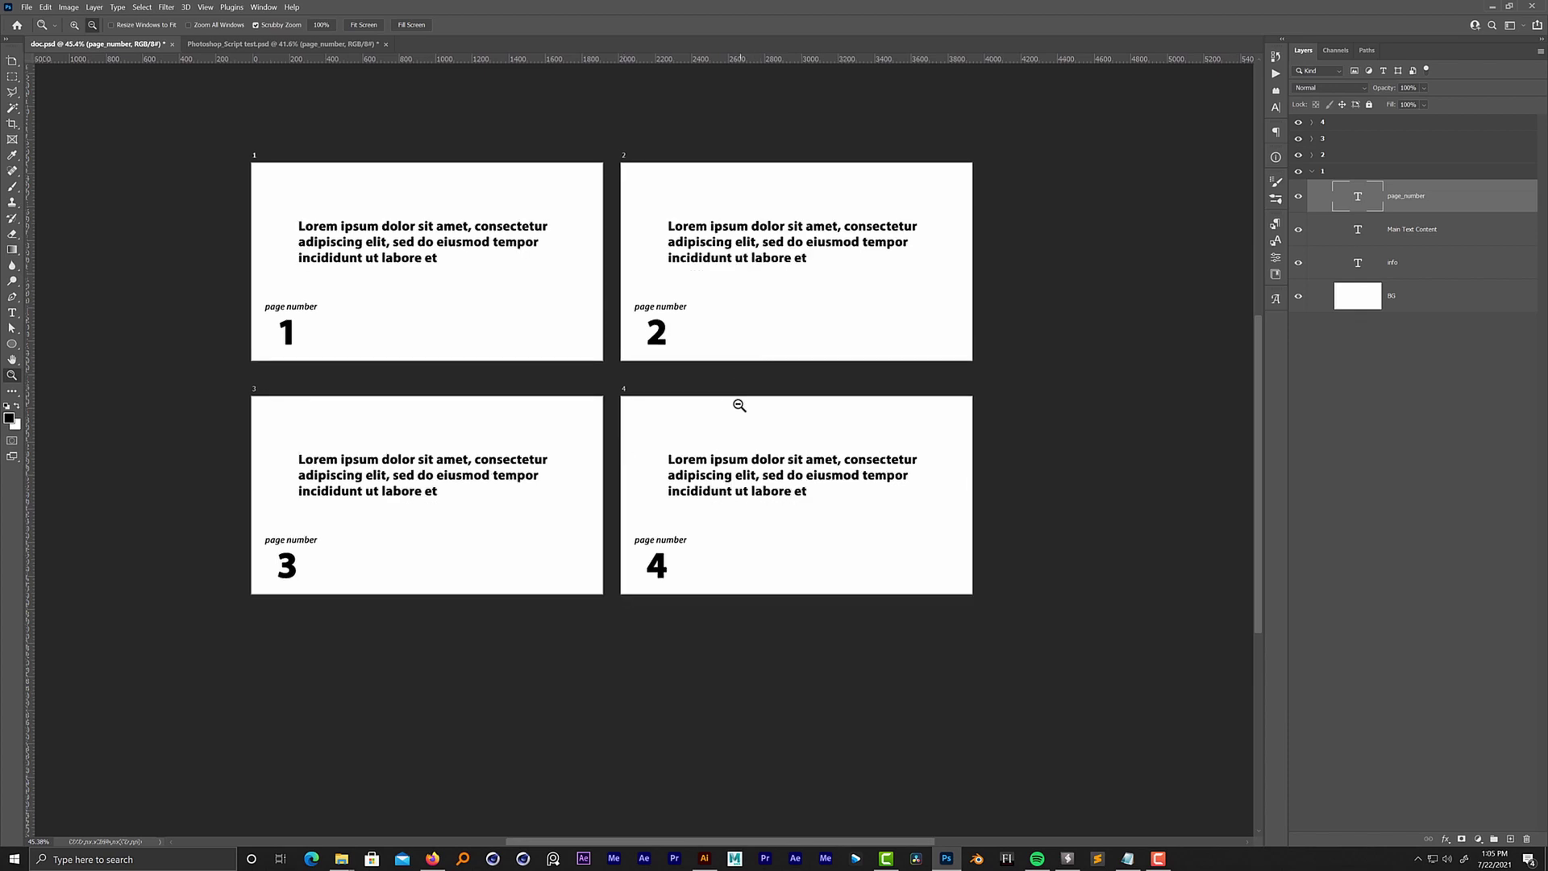
pyautogui.moveTo(734, 428); pyautogui.dragTo(823, 452)
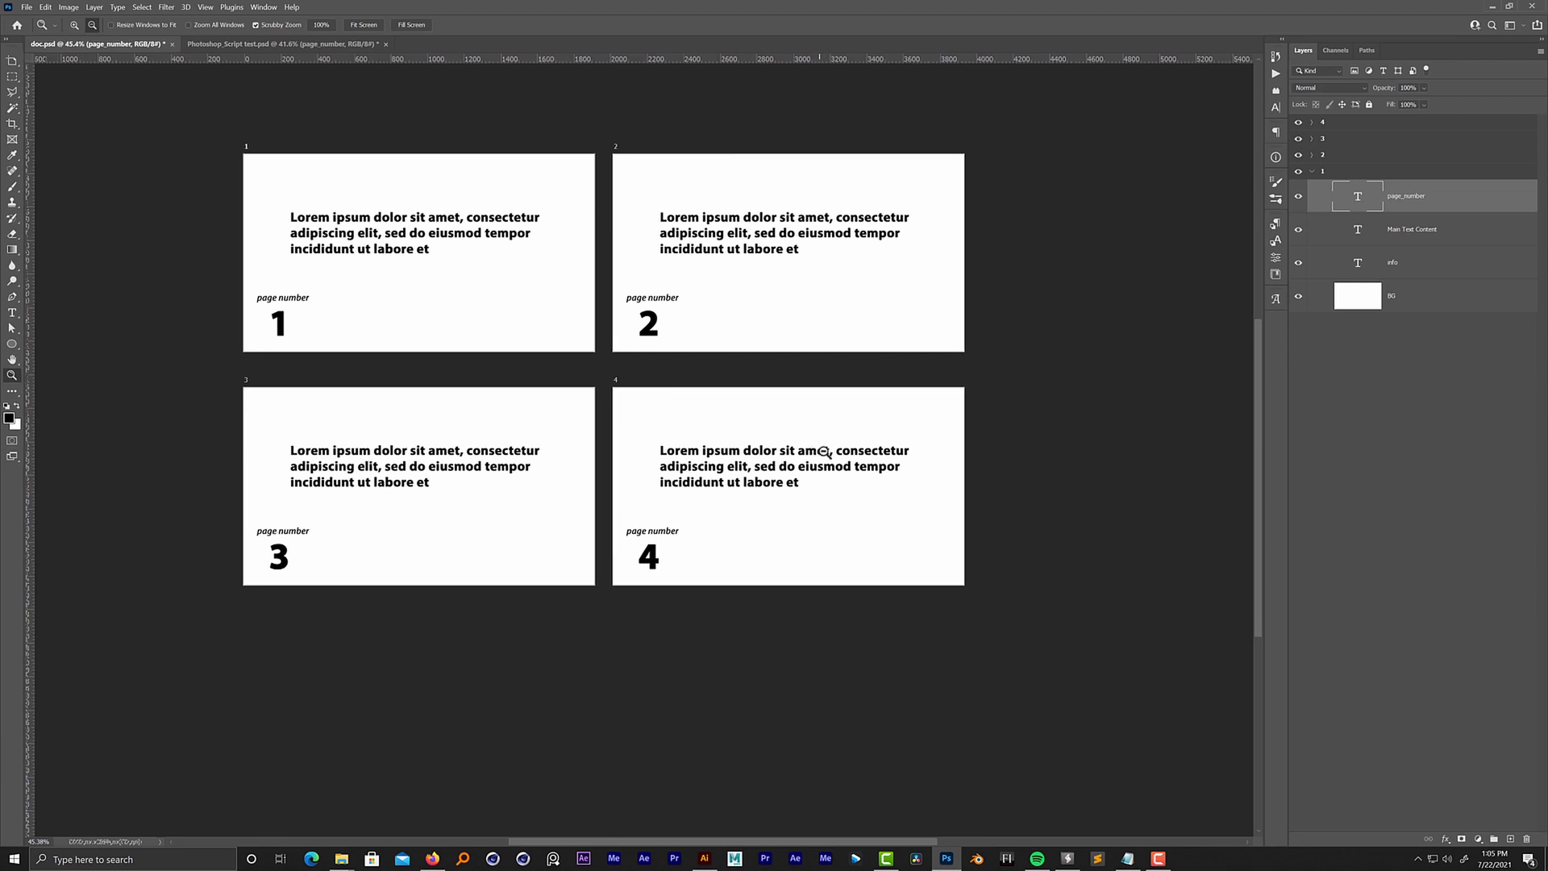